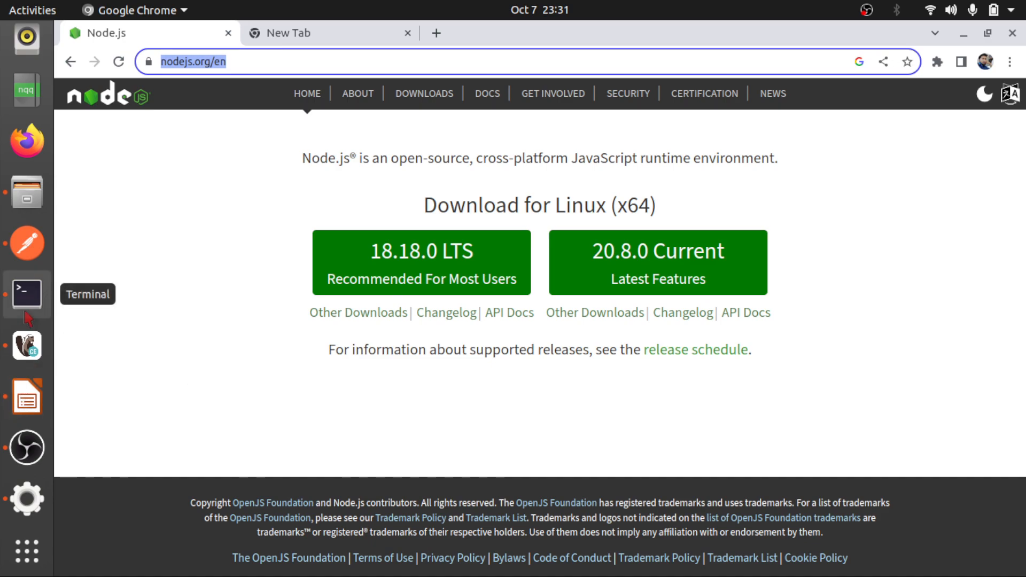
# Check the installed Node.js and npm versions in the terminal with node --version and npm --version
pyautogui.write('node --version')
pyautogui.press('Return')
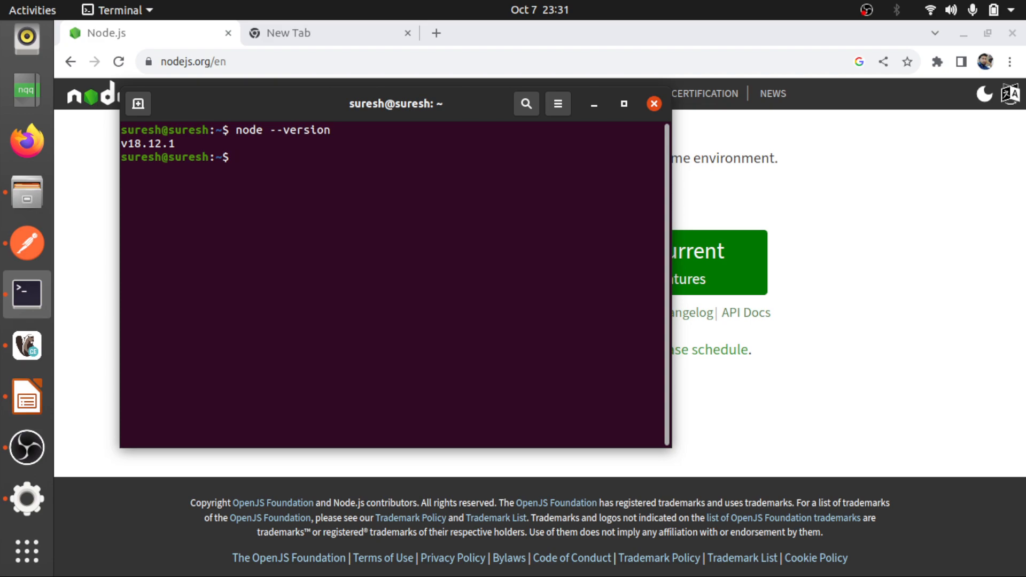
pyautogui.write('npm --version')
pyautogui.press('Return')
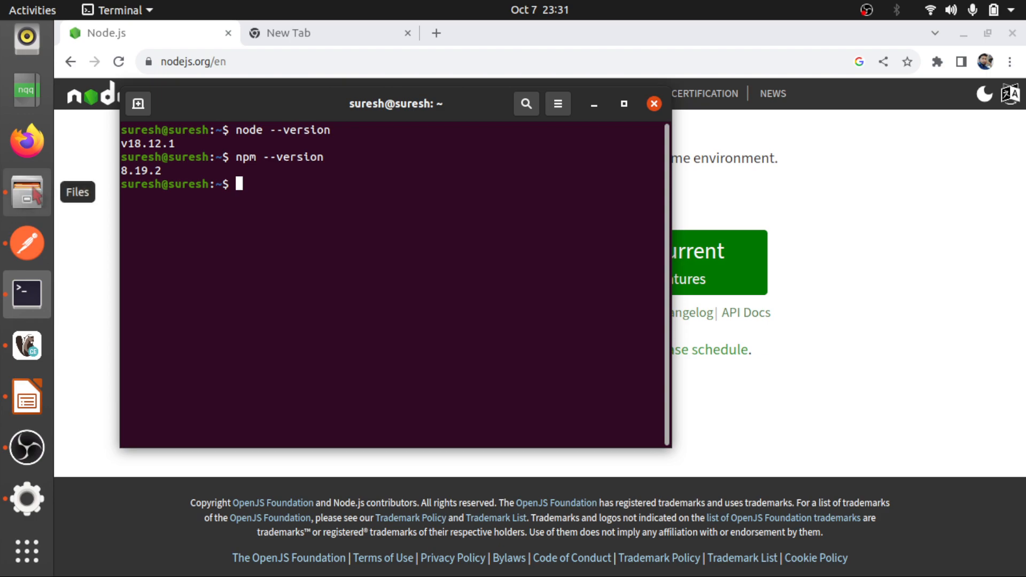
# Search Google for "strapi" in the empty browser tab
pyautogui.click(310, 33)
pyautogui.write('sp')
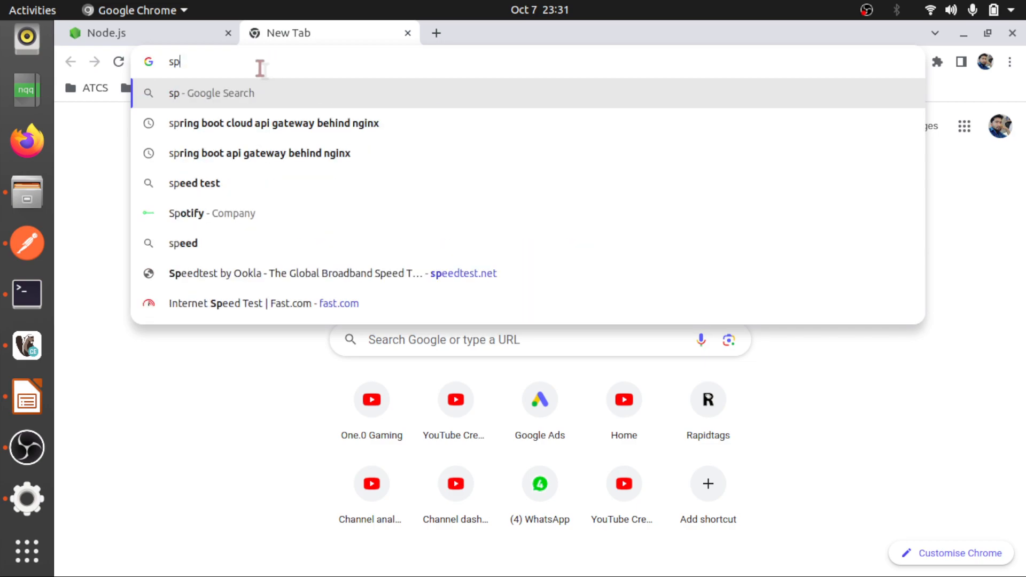
pyautogui.press('BackSpace')
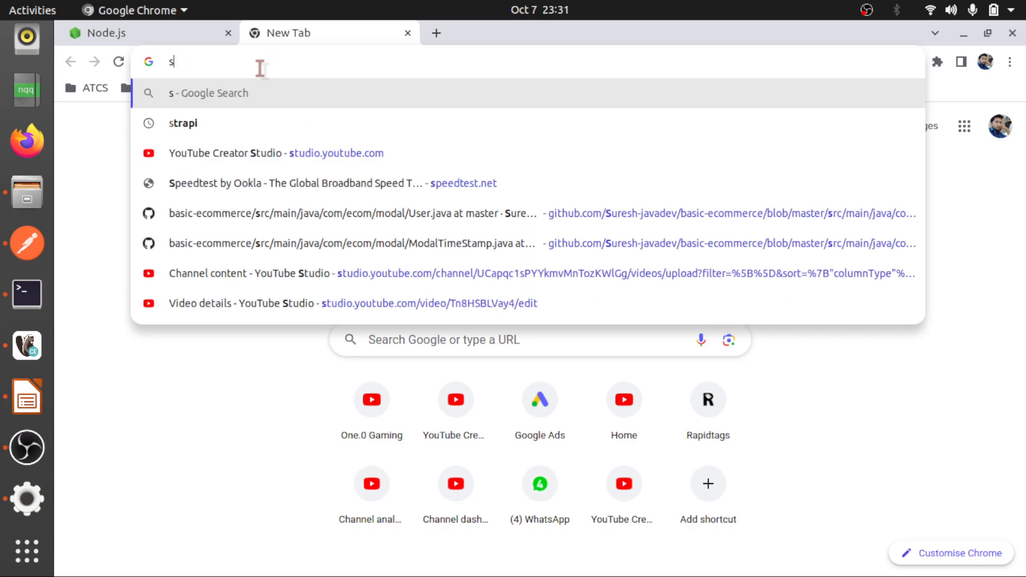
pyautogui.write('tr')
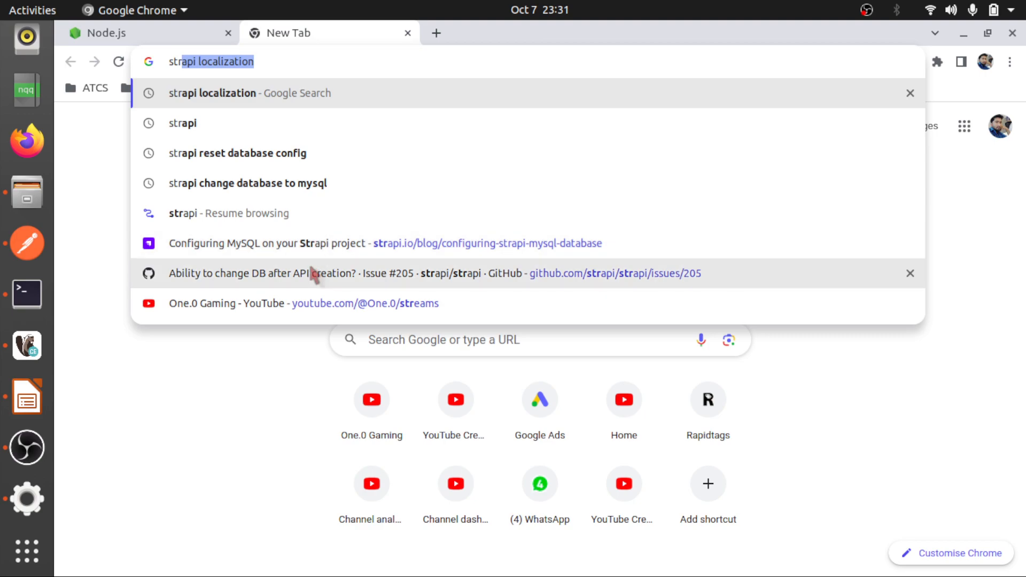
pyautogui.click(283, 61)
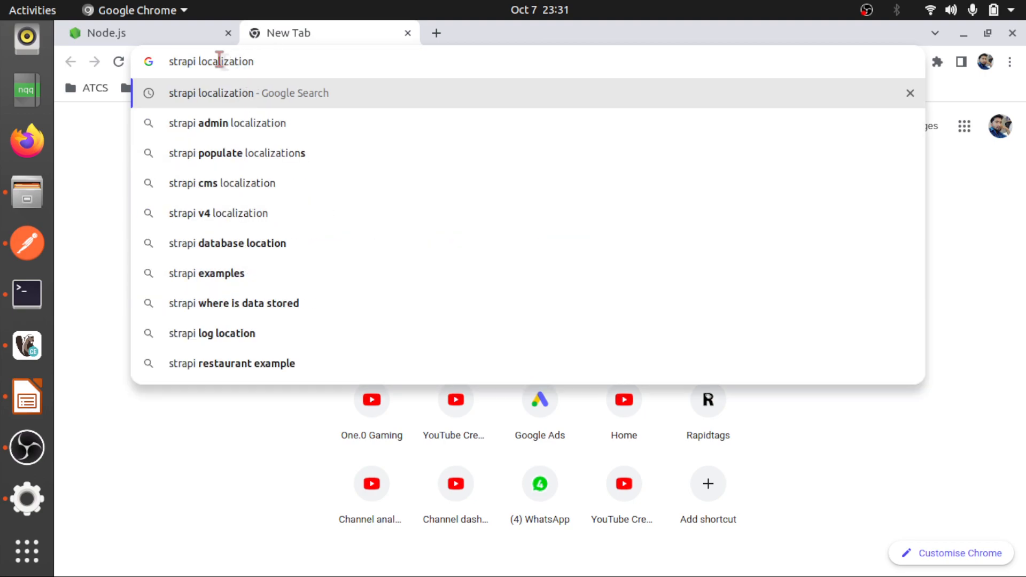
pyautogui.press('BackSpace')
pyautogui.press('BackSpace')
pyautogui.press('BackSpace')
pyautogui.press('BackSpace')
pyautogui.press('BackSpace')
pyautogui.press('BackSpace')
pyautogui.press('BackSpace')
pyautogui.press('BackSpace')
pyautogui.press('BackSpace')
pyautogui.press('BackSpace')
pyautogui.press('BackSpace')
pyautogui.press('BackSpace')
pyautogui.press('BackSpace')
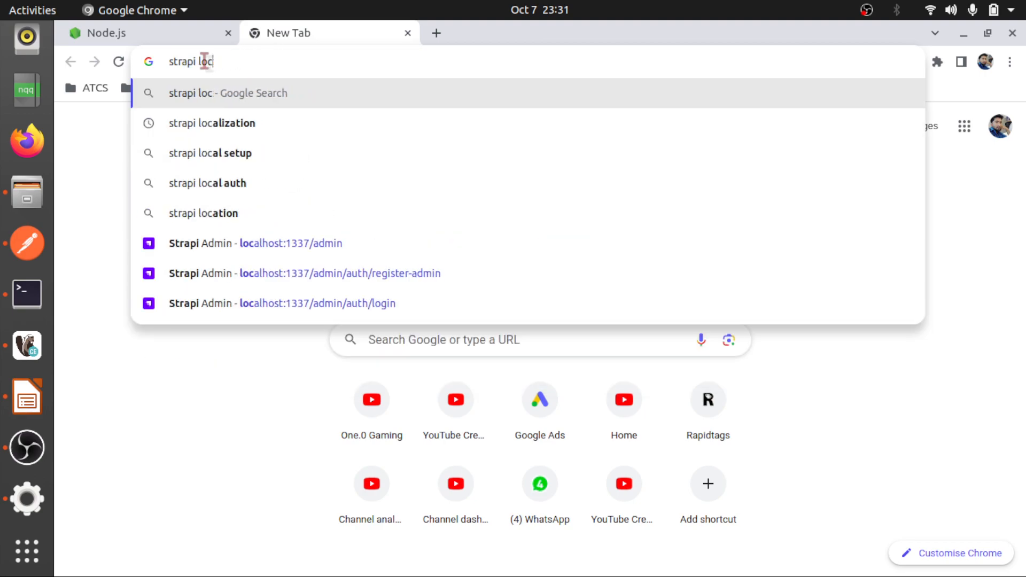
pyautogui.press('Return')
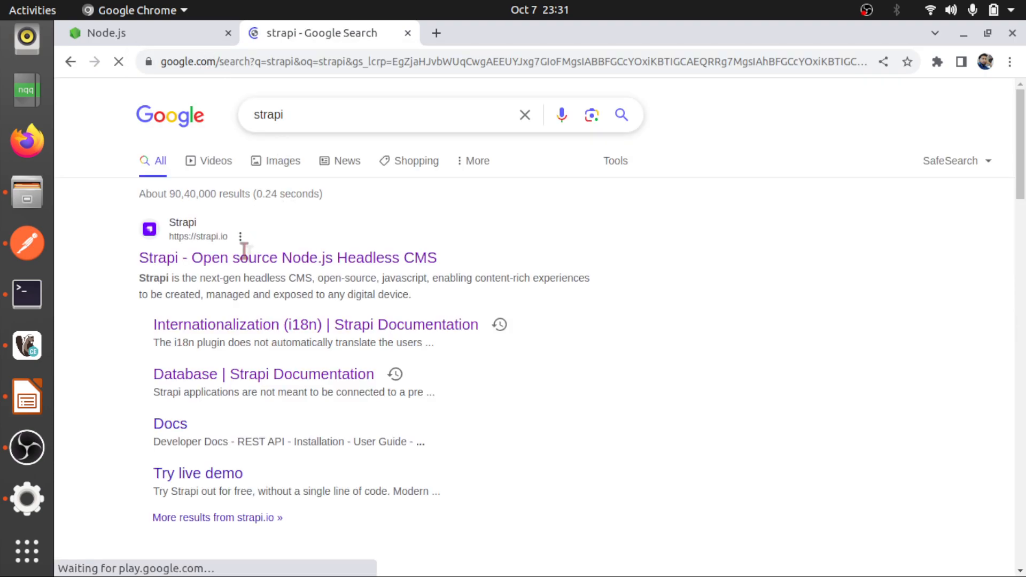
# Open the official Strapi website and find the project creation command, npx create-strapi-app@latest my-project
pyautogui.click(228, 262)
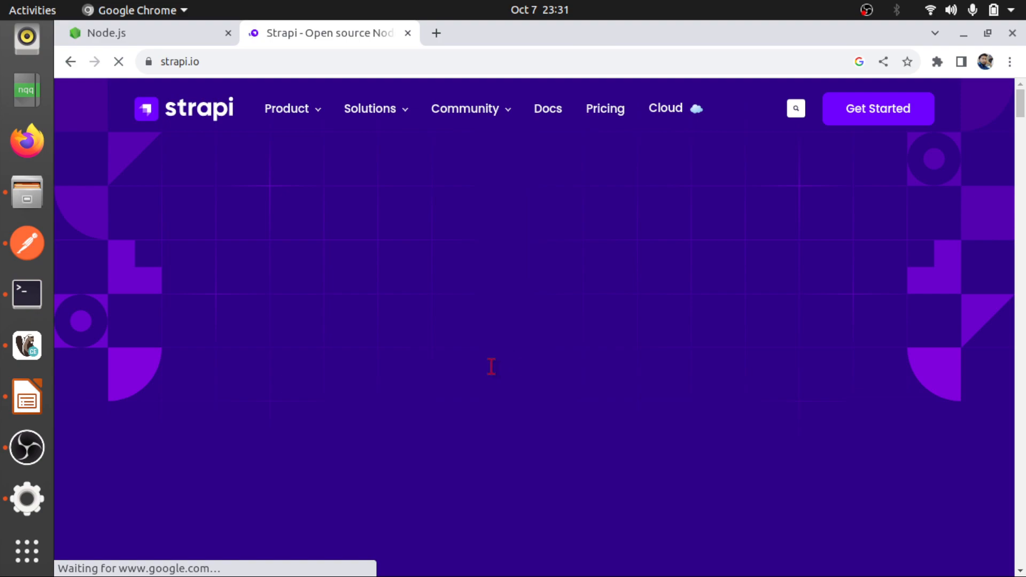
pyautogui.scroll(-2, 491, 367)
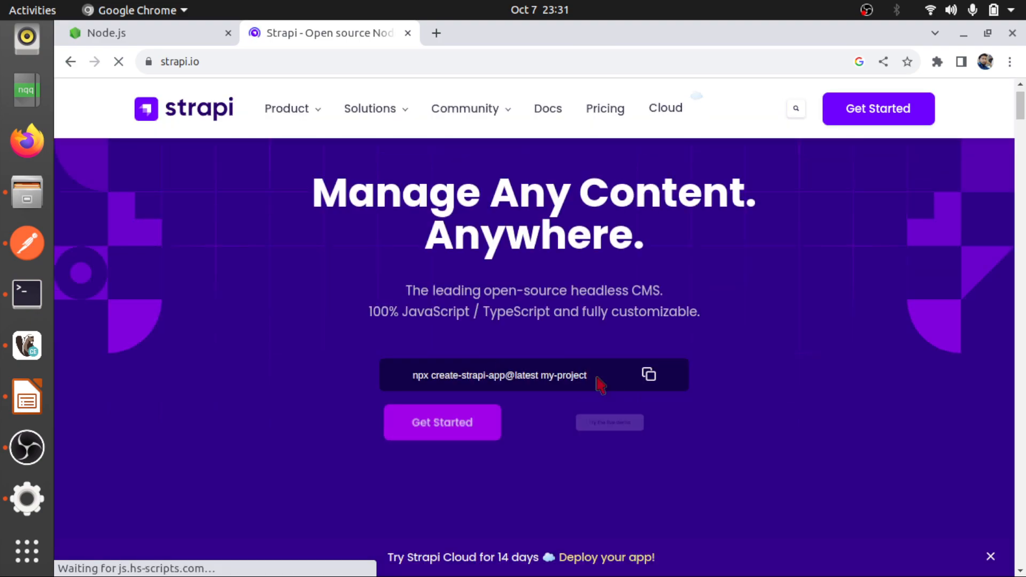
pyautogui.moveTo(602, 375); pyautogui.dragTo(530, 376)
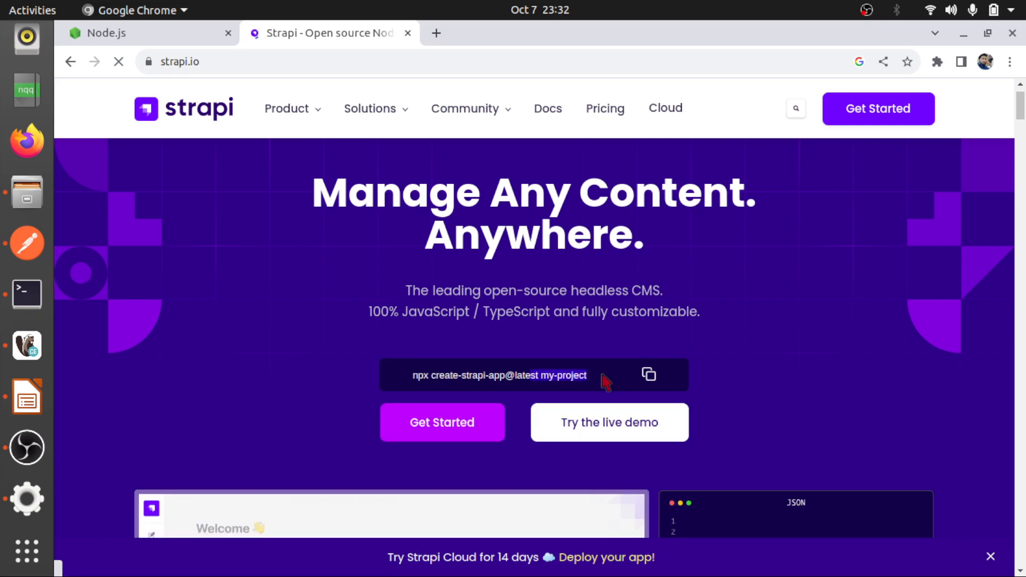
pyautogui.click(603, 378)
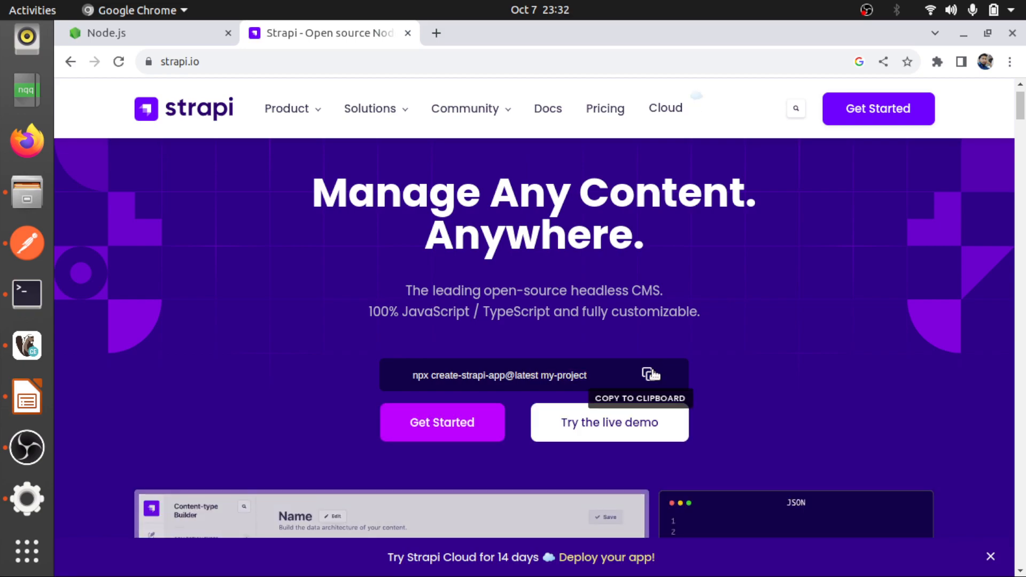
# In the file manager, go to the home subfolder that holds my-project and strapidemo and open a terminal there
pyautogui.click(26, 199)
pyautogui.scroll(3, 733, 171)
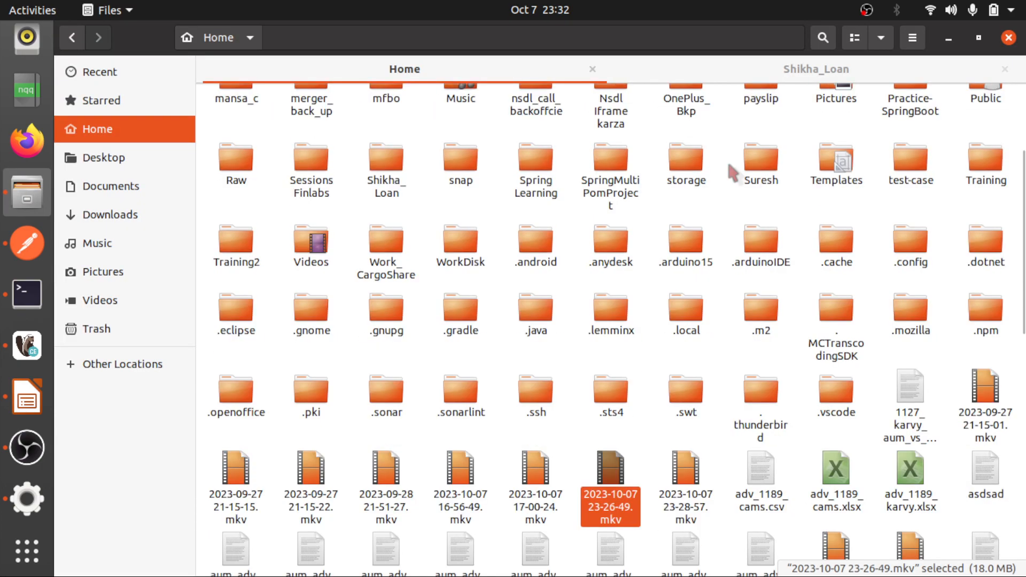
pyautogui.doubleClick(733, 167)
pyautogui.rightClick(568, 173)
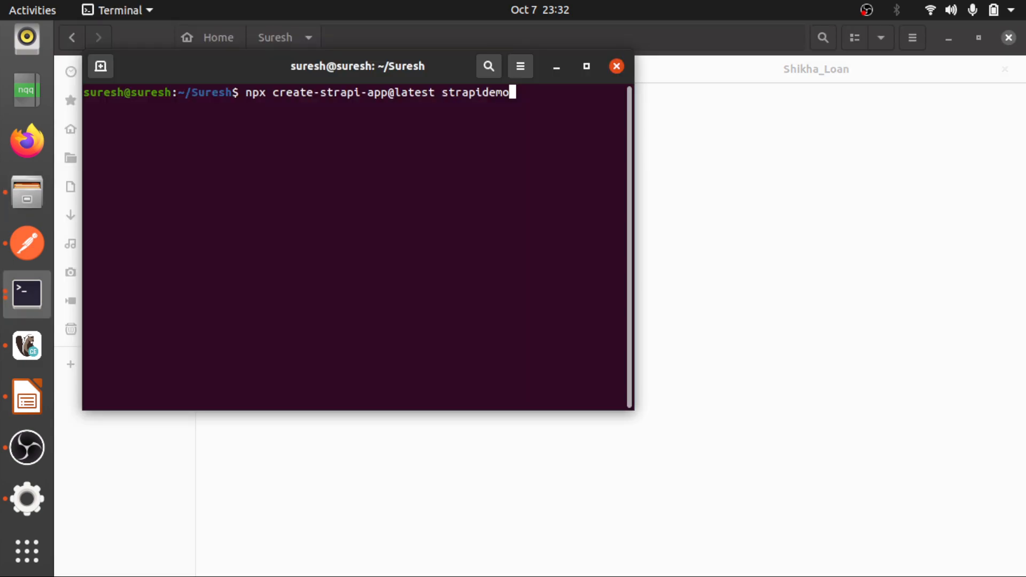
# Run npx create-strapi-app@latest strapidemo1 to start creating a new Strapi project
pyautogui.press('BackSpace')
pyautogui.write('o1')
pyautogui.moveTo(436, 92); pyautogui.dragTo(615, 93)
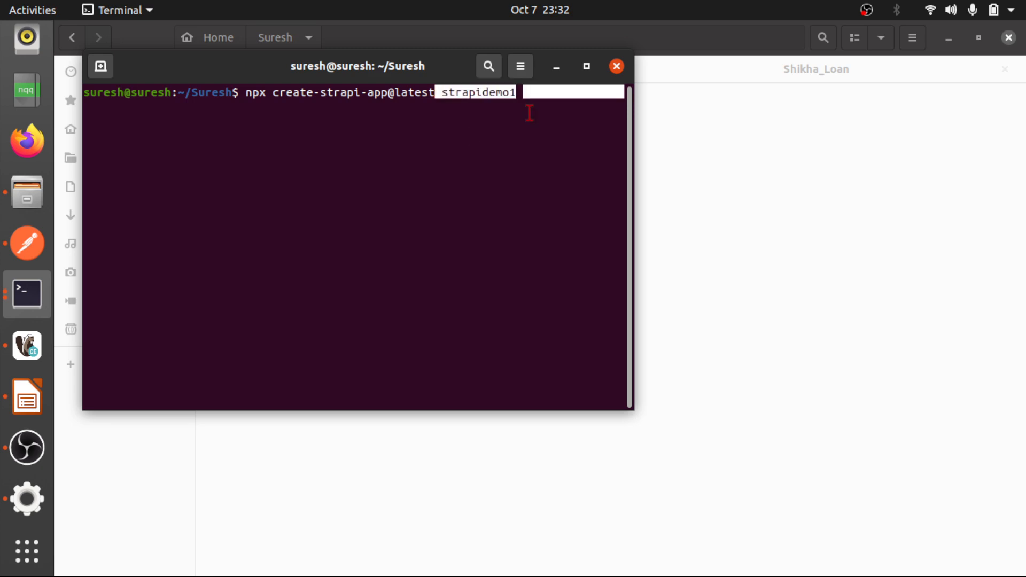
pyautogui.press('Return')
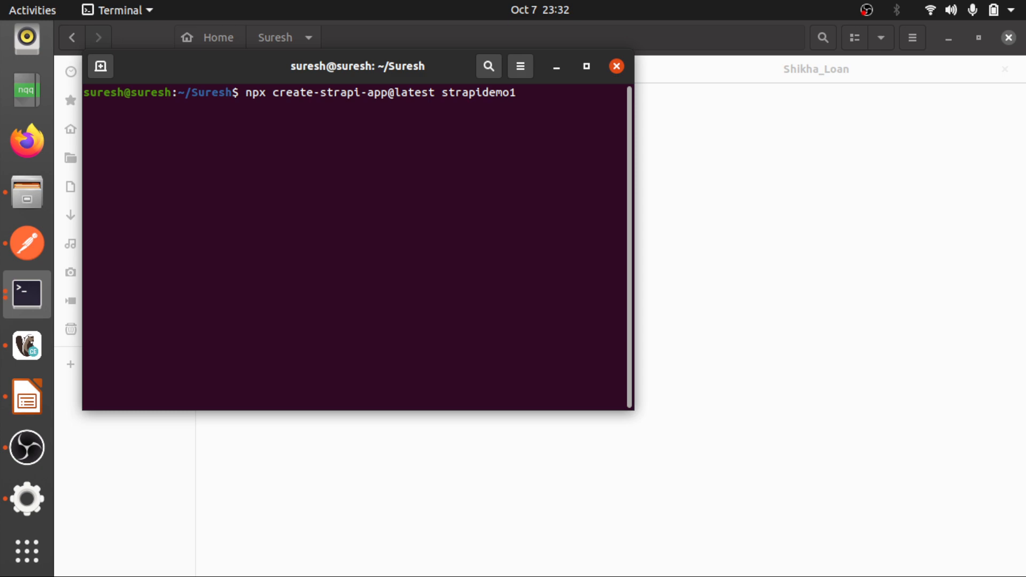
# Choose the Custom (manual settings) installation with JavaScript as the language and mysql as the database client
pyautogui.press('Down')
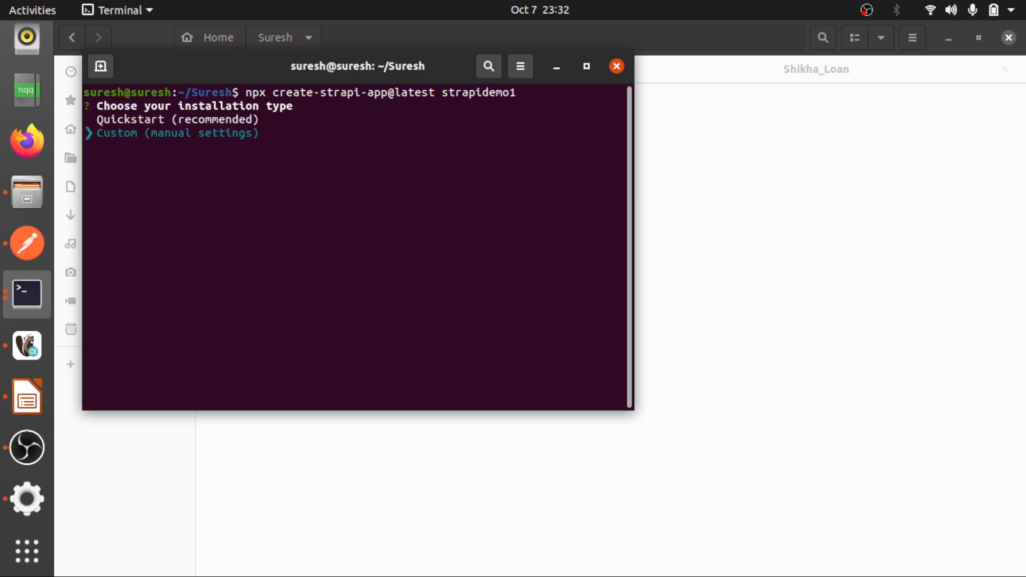
pyautogui.press('Return')
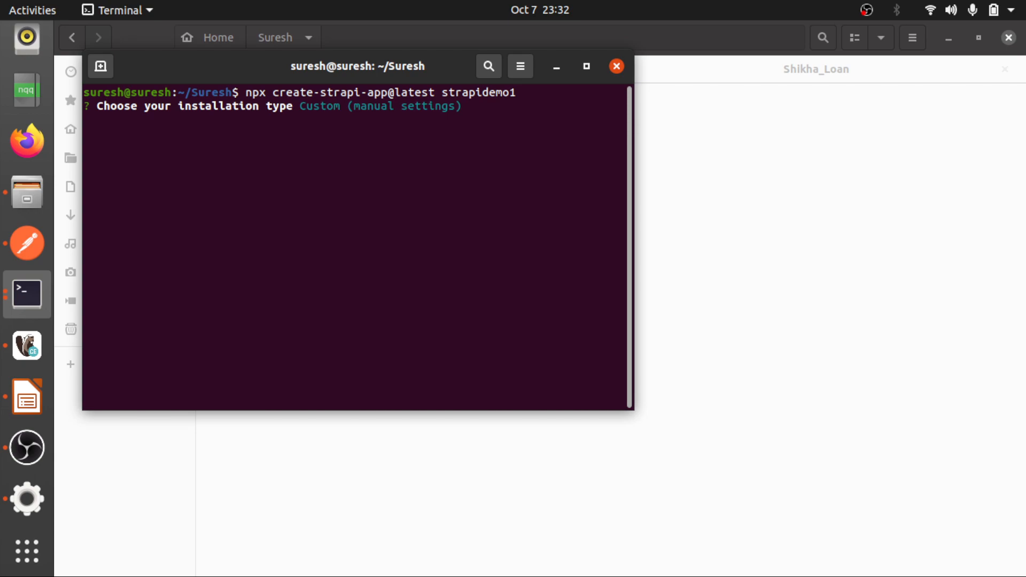
pyautogui.press('Return')
pyautogui.press('Down')
pyautogui.press('Down')
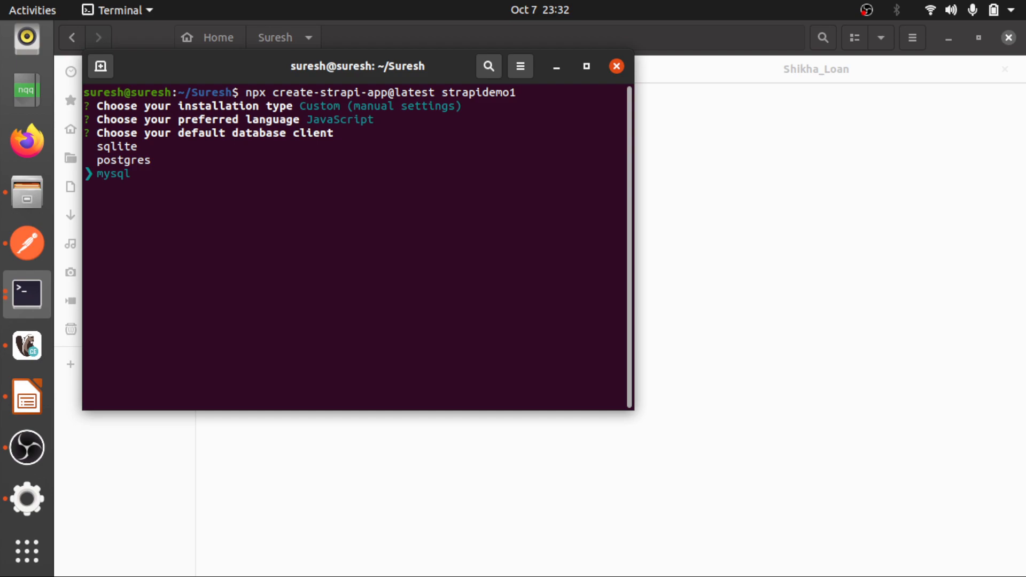
pyautogui.press('Return')
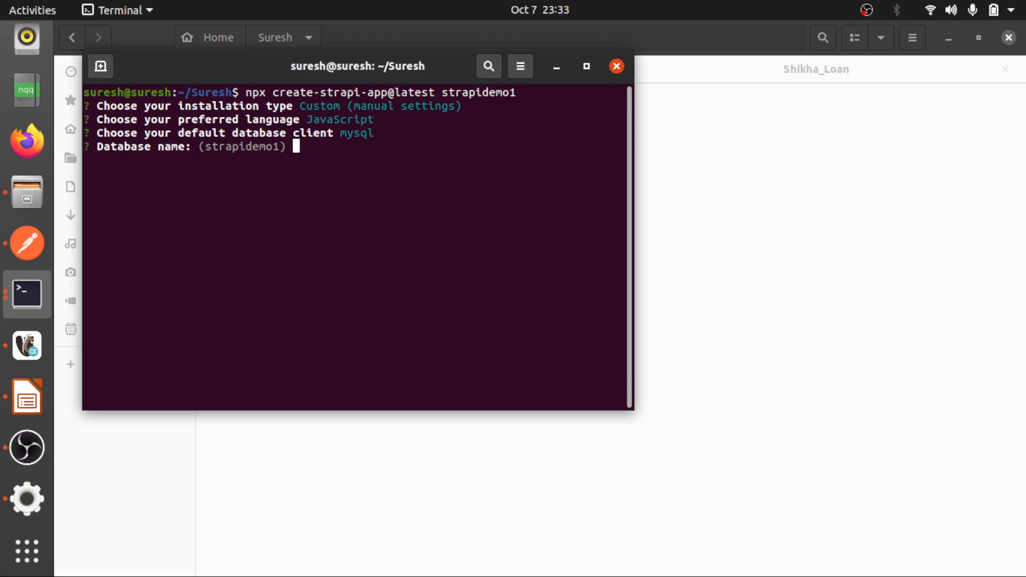
# Set the database name to strapidemo and accept host 127.0.0.1 and port 3306
pyautogui.write('str')
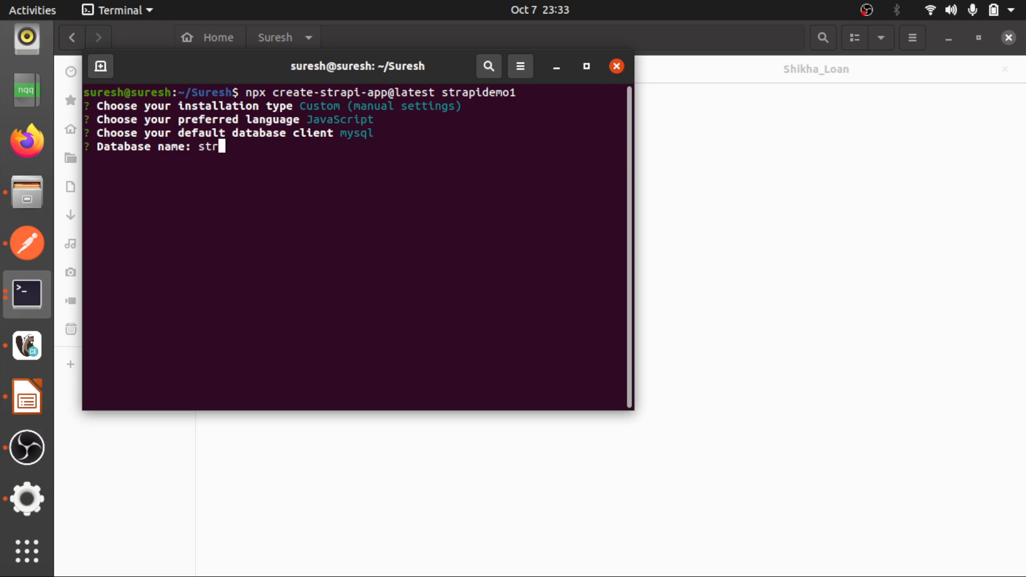
pyautogui.write('apidemo')
pyautogui.press('Return')
pyautogui.press('Return')
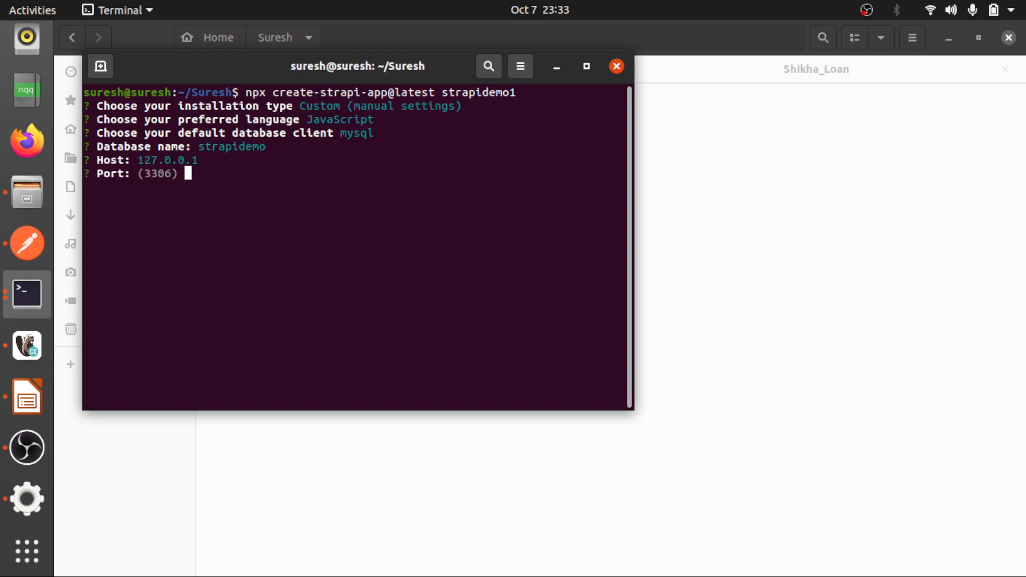
pyautogui.press('Return')
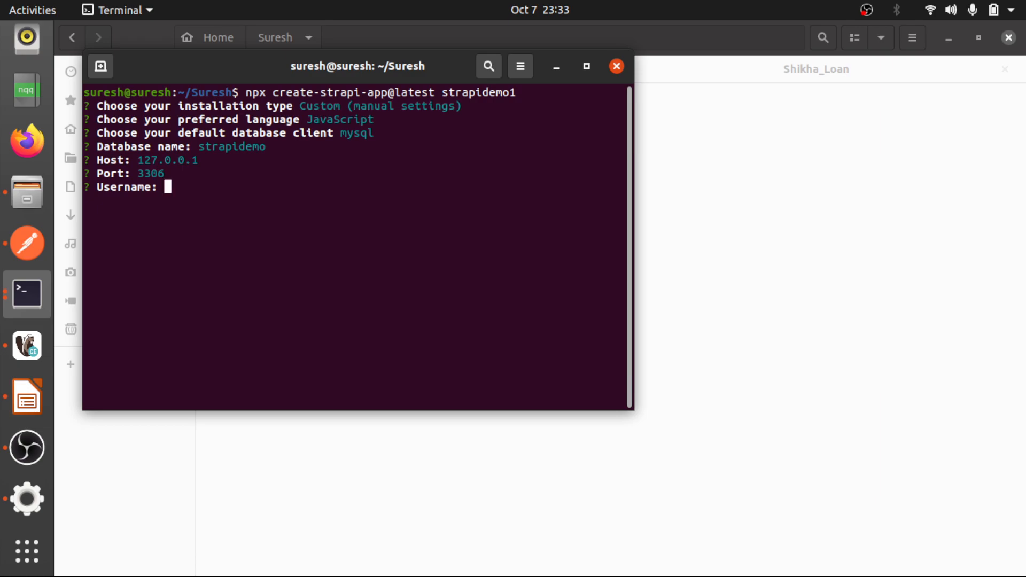
# Enter root as the database username, fill in the database password, and decline the SSL connection
pyautogui.write('root')
pyautogui.press('Return')
pyautogui.write('*****')
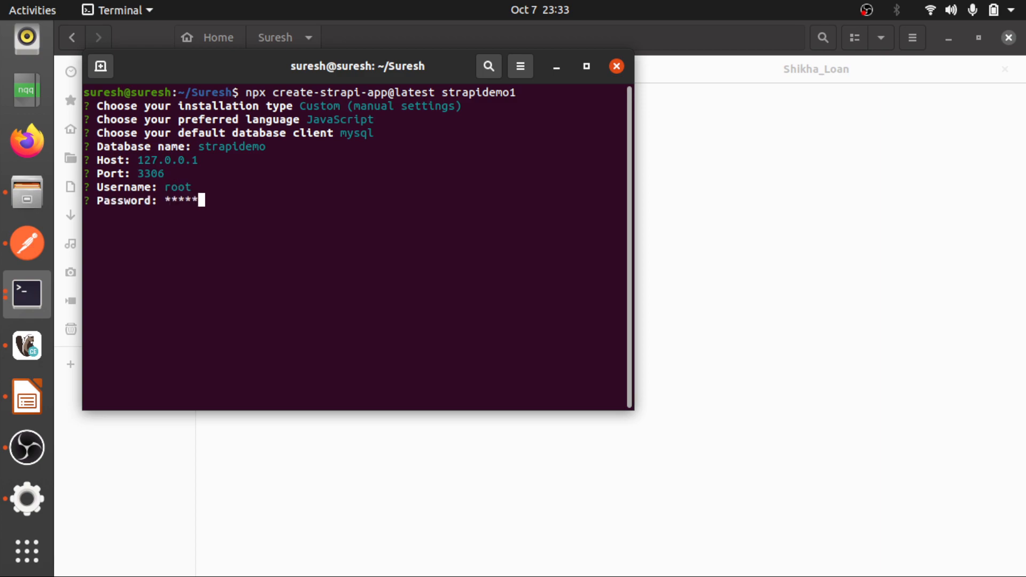
pyautogui.press('BackSpace')
pyautogui.press('BackSpace')
pyautogui.press('BackSpace')
pyautogui.press('BackSpace')
pyautogui.press('BackSpace')
pyautogui.write('*********')
pyautogui.press('Return')
pyautogui.press('Return')
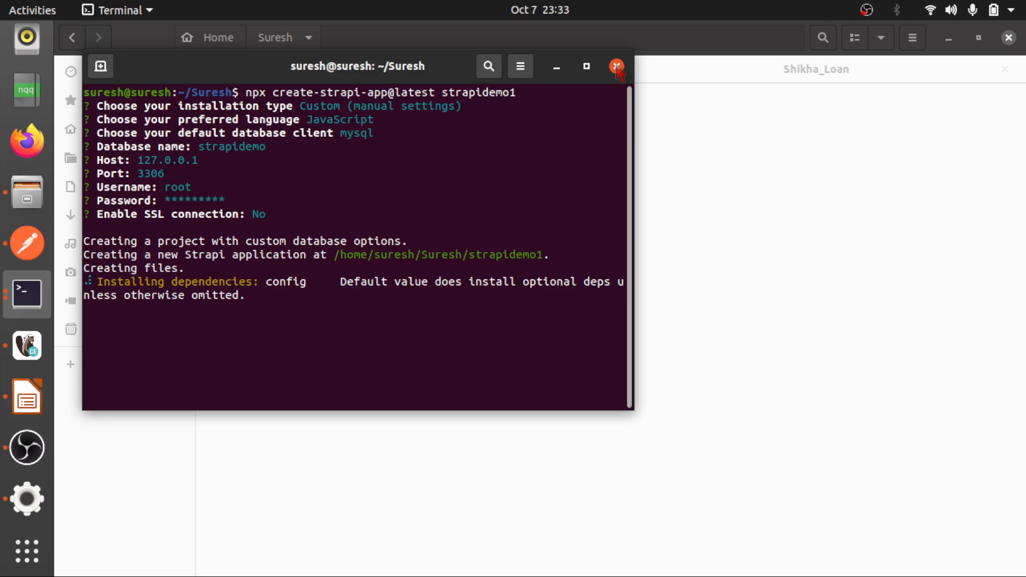
# Close the installation terminal and look through the files and folders of the existing strapidemo project
pyautogui.click(617, 66)
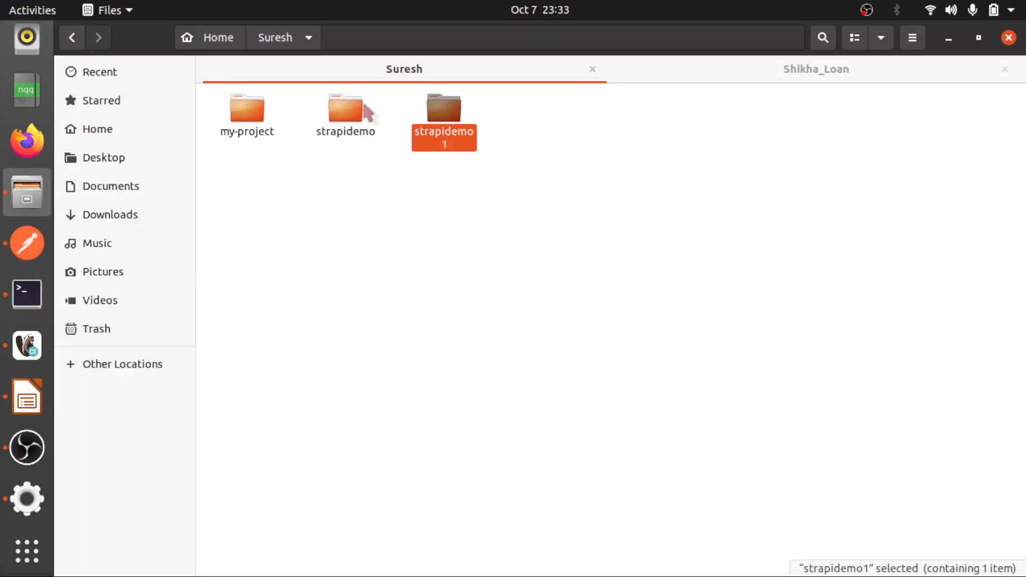
pyautogui.click(354, 110)
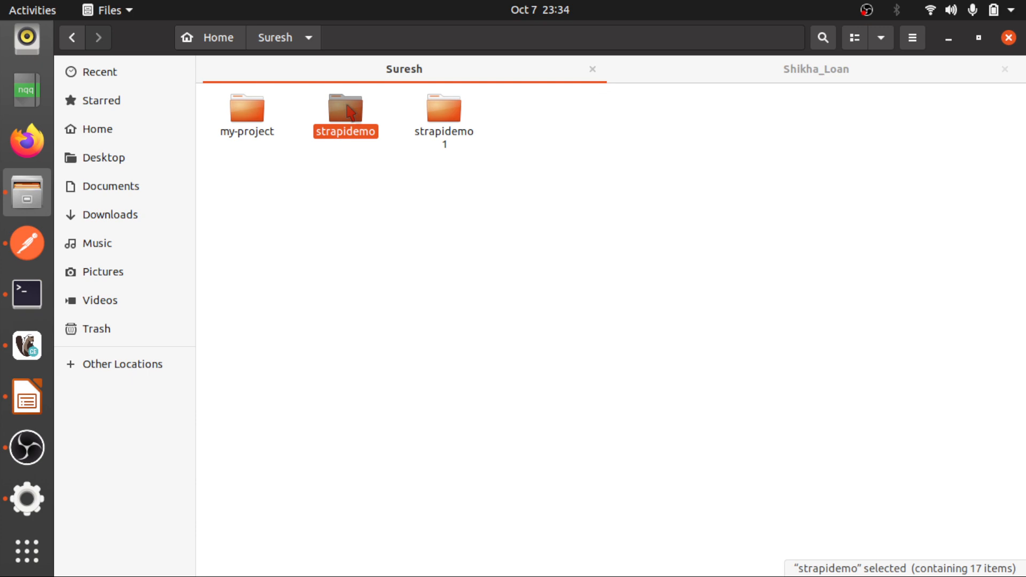
pyautogui.doubleClick(351, 112)
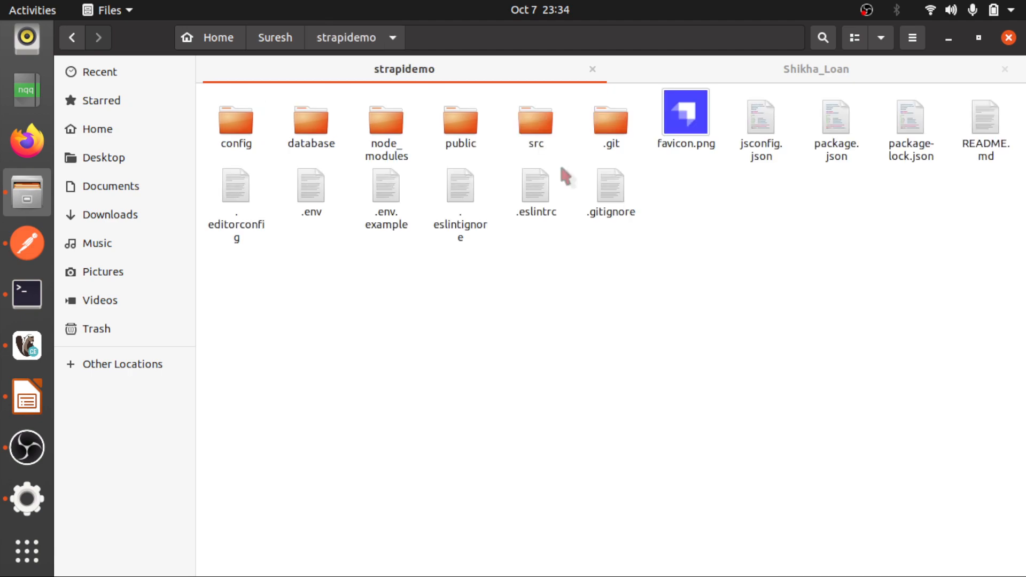
pyautogui.click(837, 127)
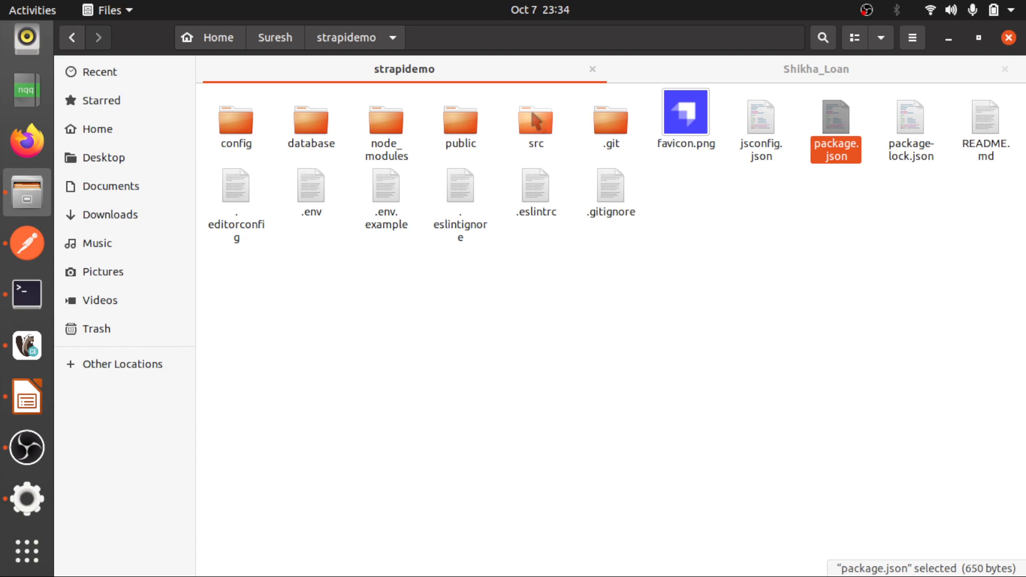
pyautogui.click(536, 122)
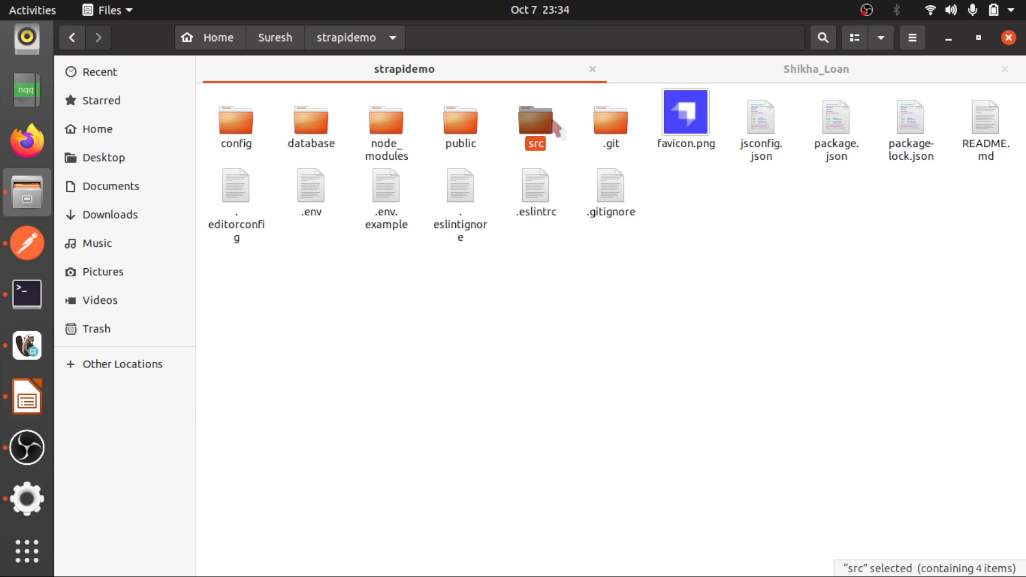
pyautogui.press('Home')
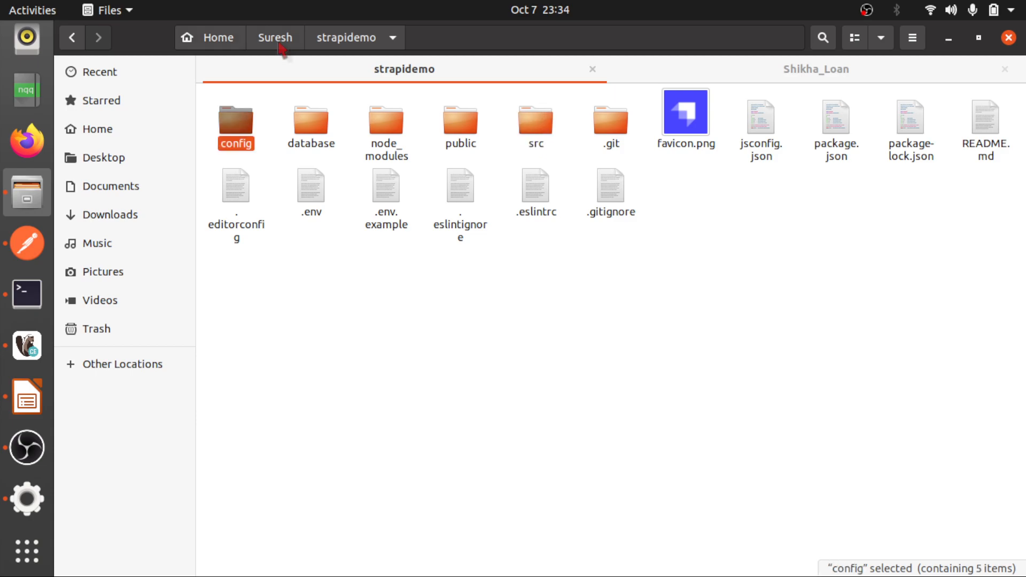
# Return to the parent folder and open the strapidemo project in Visual Studio Code
pyautogui.click(275, 41)
pyautogui.rightClick(353, 107)
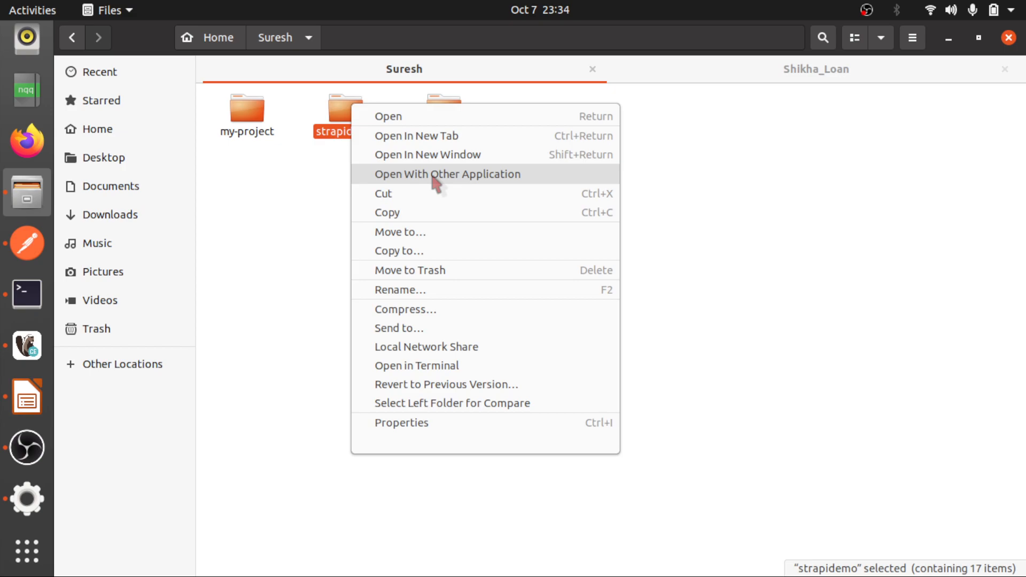
pyautogui.click(27, 295)
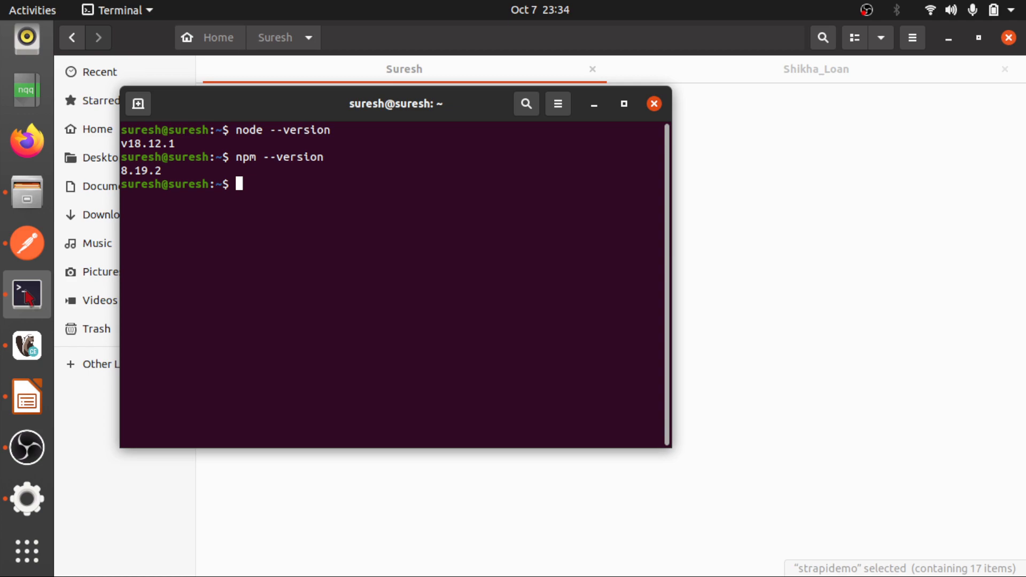
pyautogui.click(230, 221)
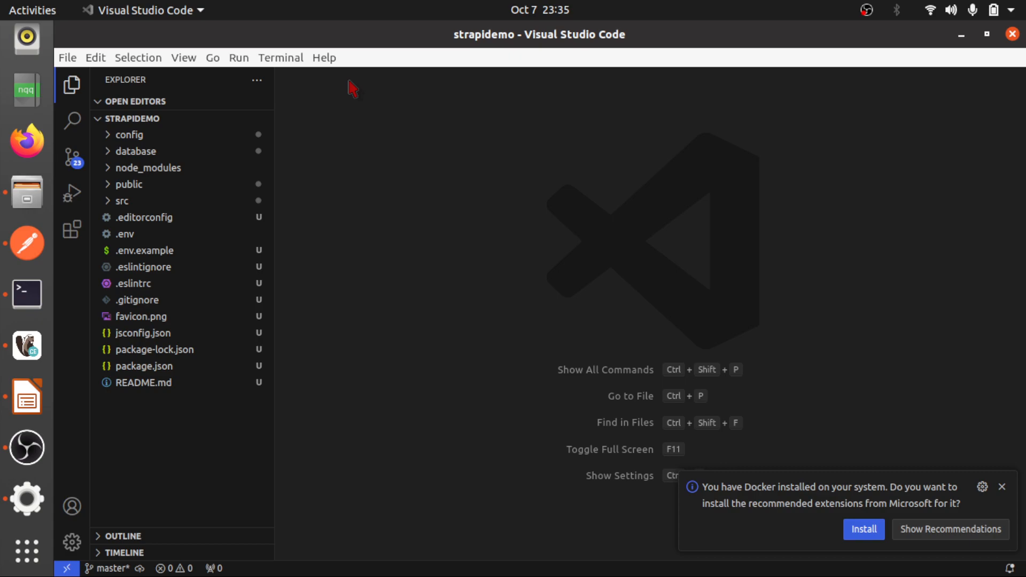
# Open the project's terminal in the editor, and in the system terminal create the MySQL database strapidemo as root, supplying the required passwords
pyautogui.hotkey('ctrl', '`')
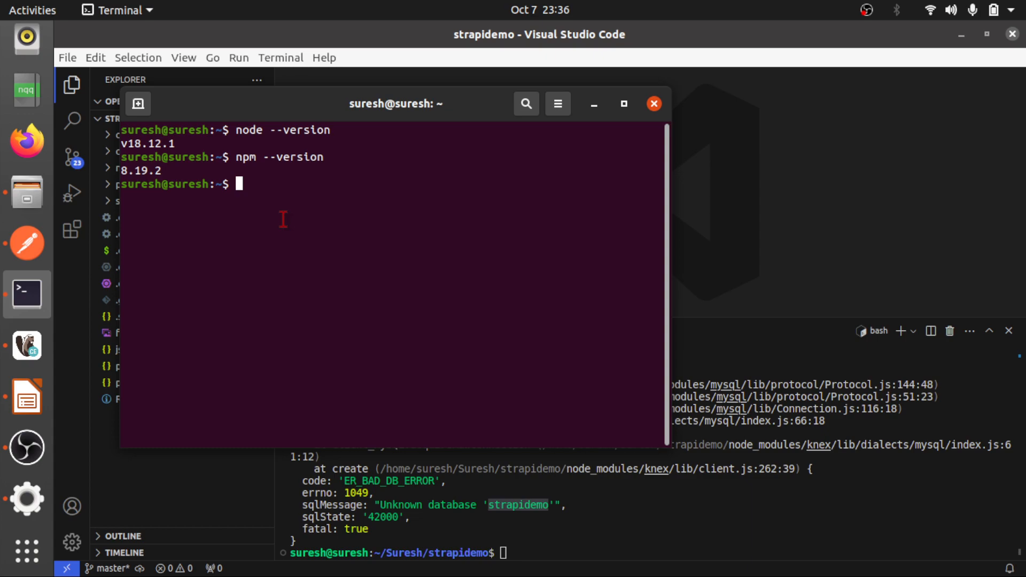
pyautogui.write('mysql -u root -p')
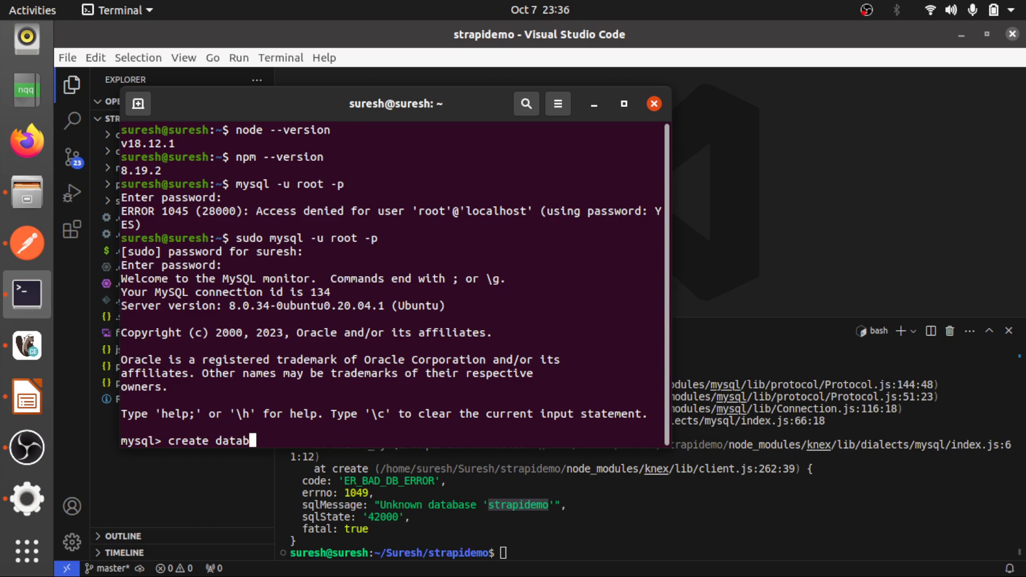
pyautogui.write('ase strapidemo')
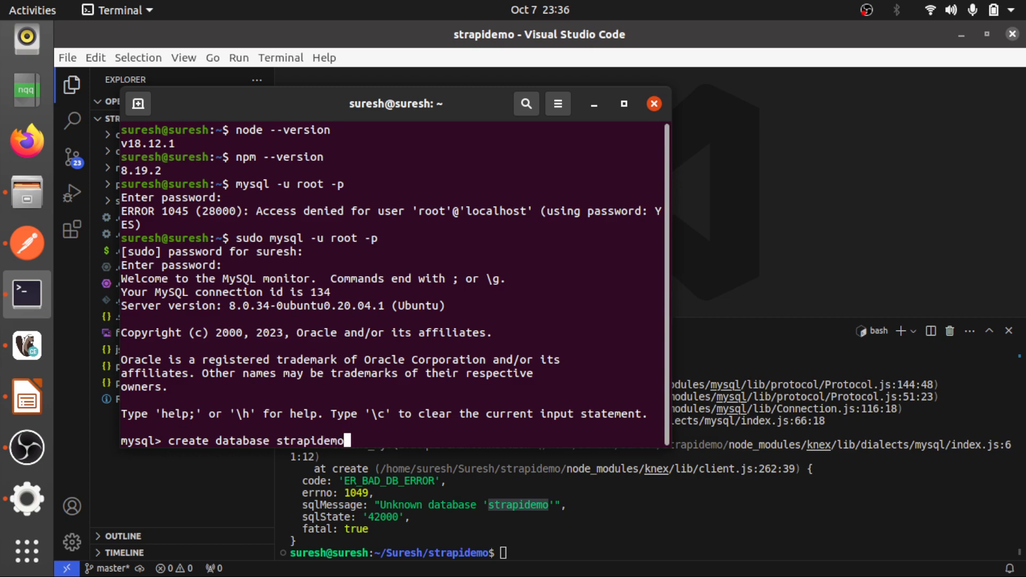
pyautogui.write(';')
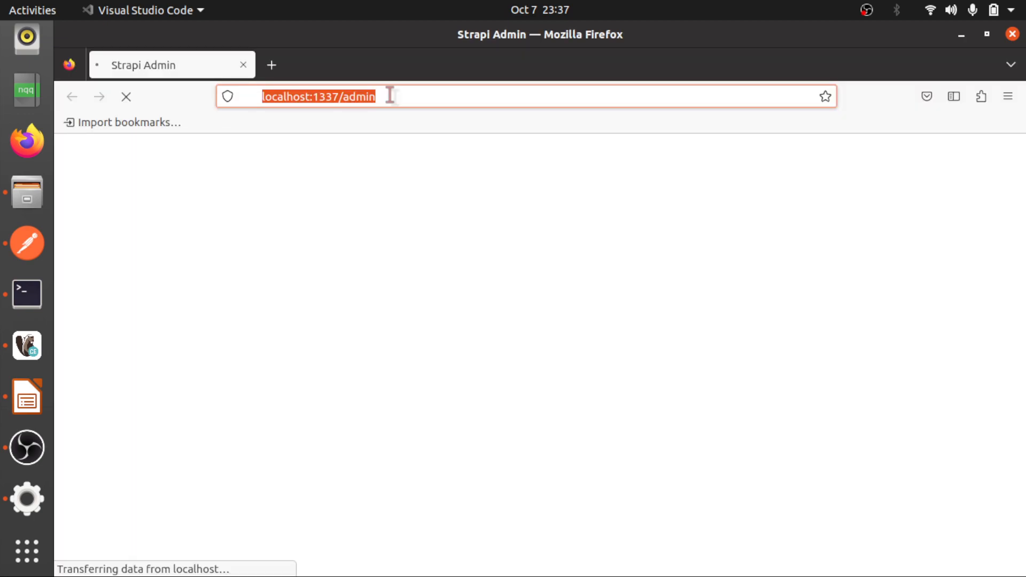
# Close the Strapi Admin page in Firefox and switch to Google Chrome
pyautogui.click(244, 65)
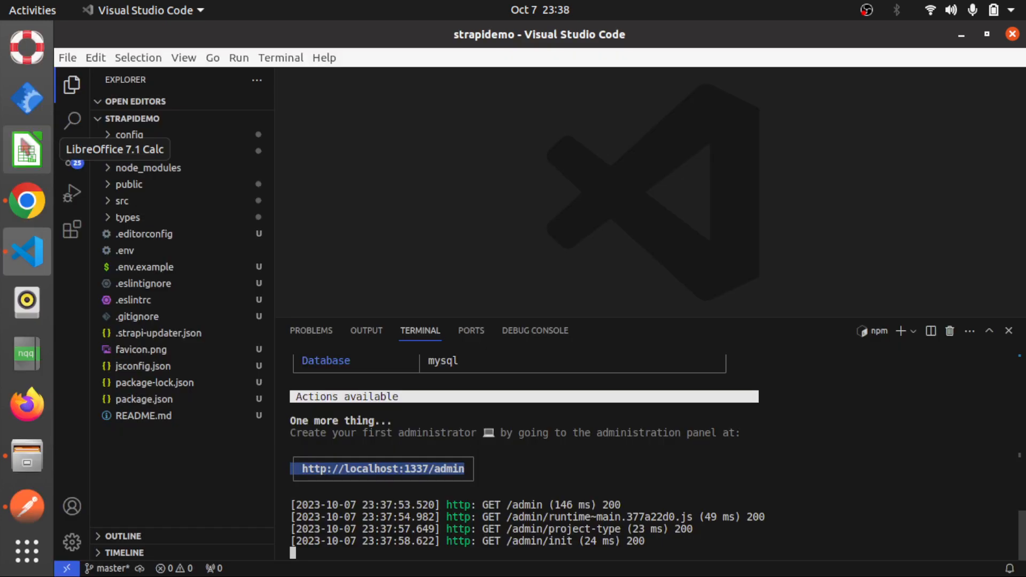
pyautogui.click(27, 200)
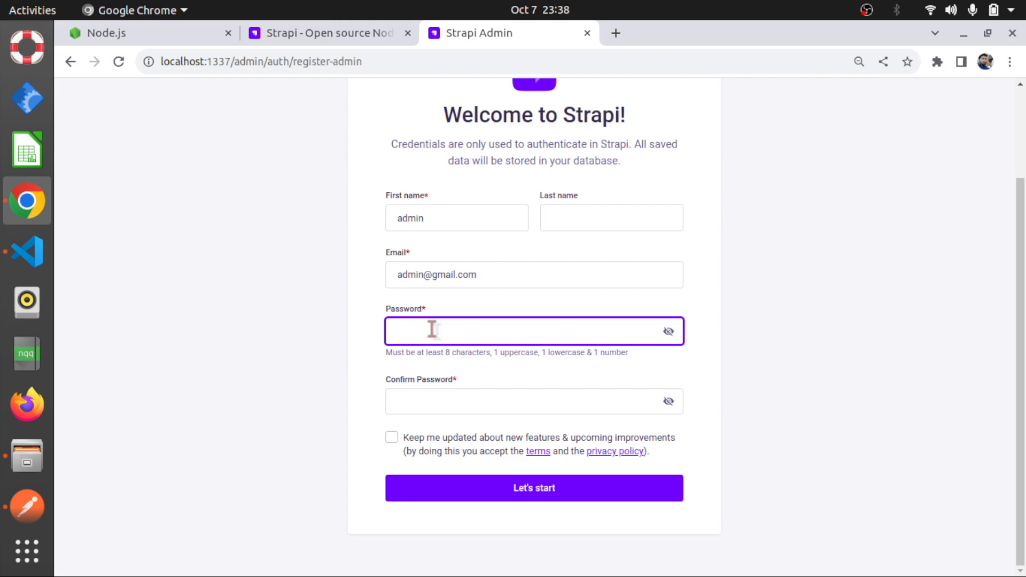
# Fill in the password confirmation for the first Strapi administrator and submit the registration form
pyautogui.click(414, 400)
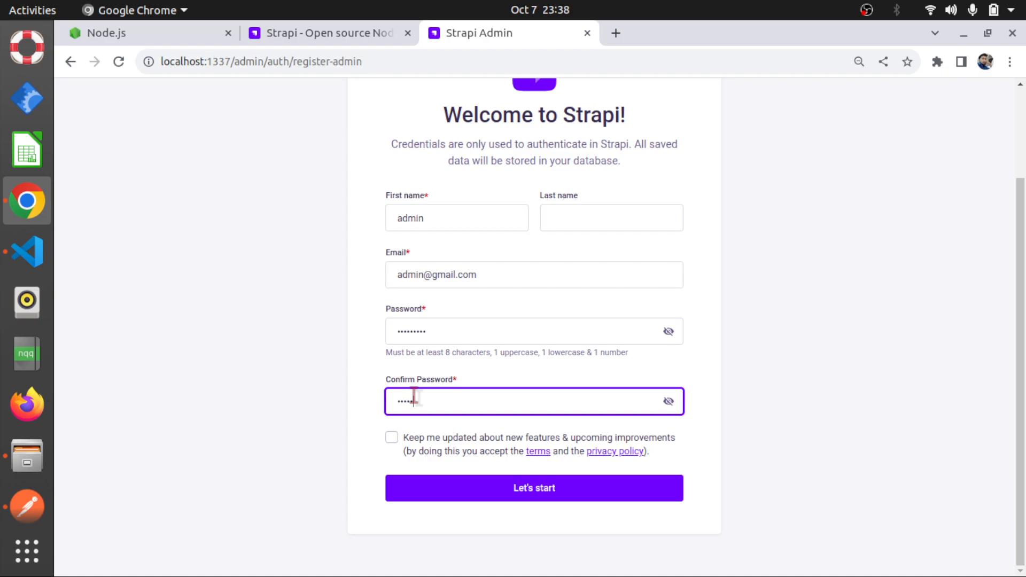
pyautogui.write('••••')
pyautogui.press('Return')
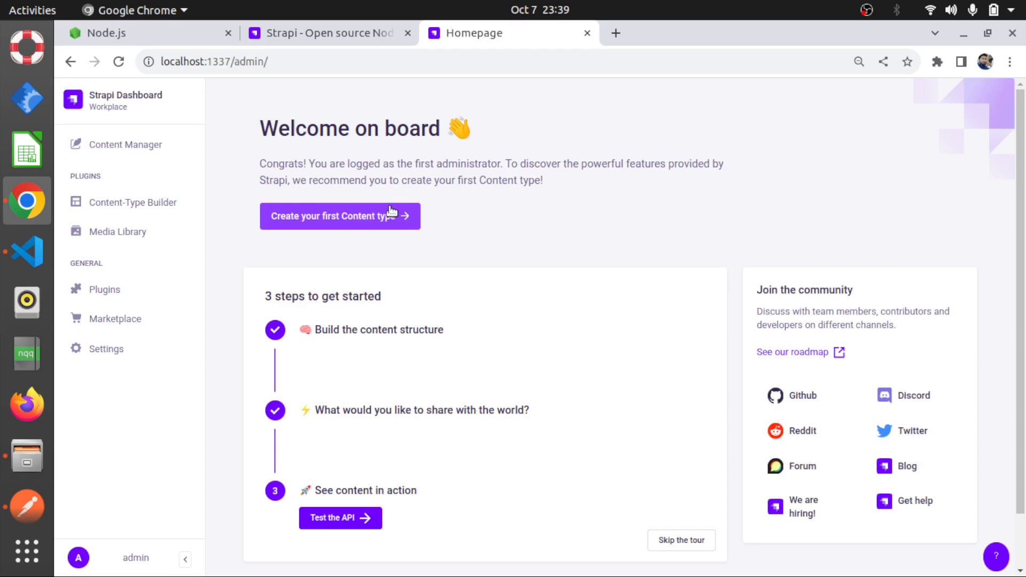
# Look over the User collection type in the Content-Type Builder and view the roles of the Users & Permissions plugin
pyautogui.click(392, 212)
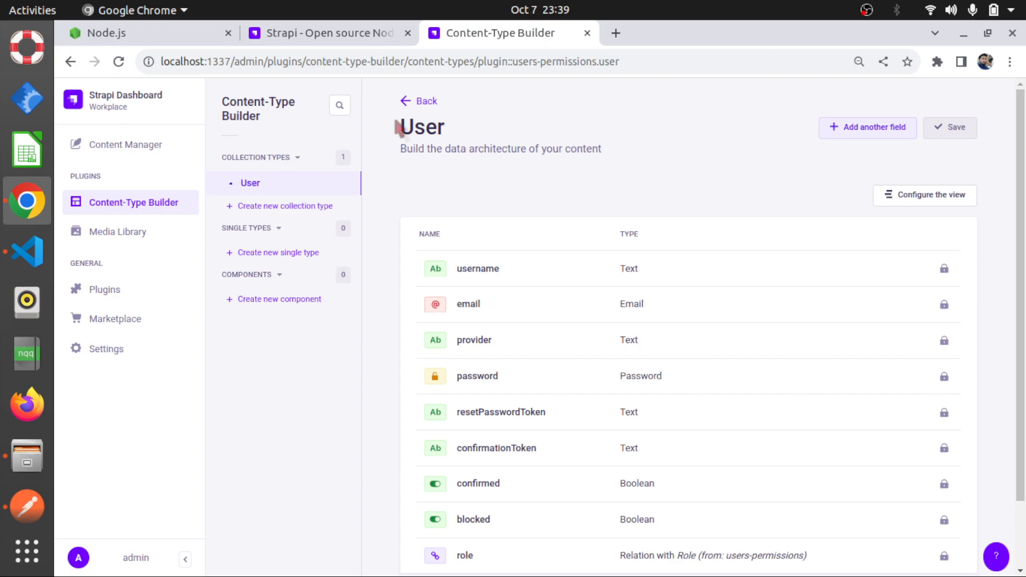
pyautogui.moveTo(398, 128)
pyautogui.mouseDown()
pyautogui.moveTo(438, 130)
pyautogui.moveTo(400, 134)
pyautogui.mouseUp()
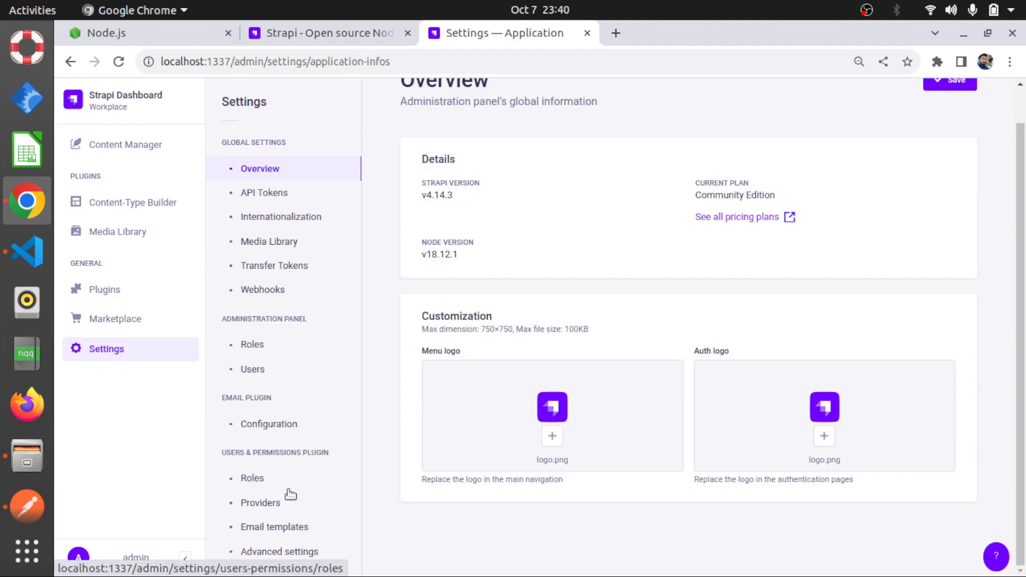
pyautogui.click(252, 478)
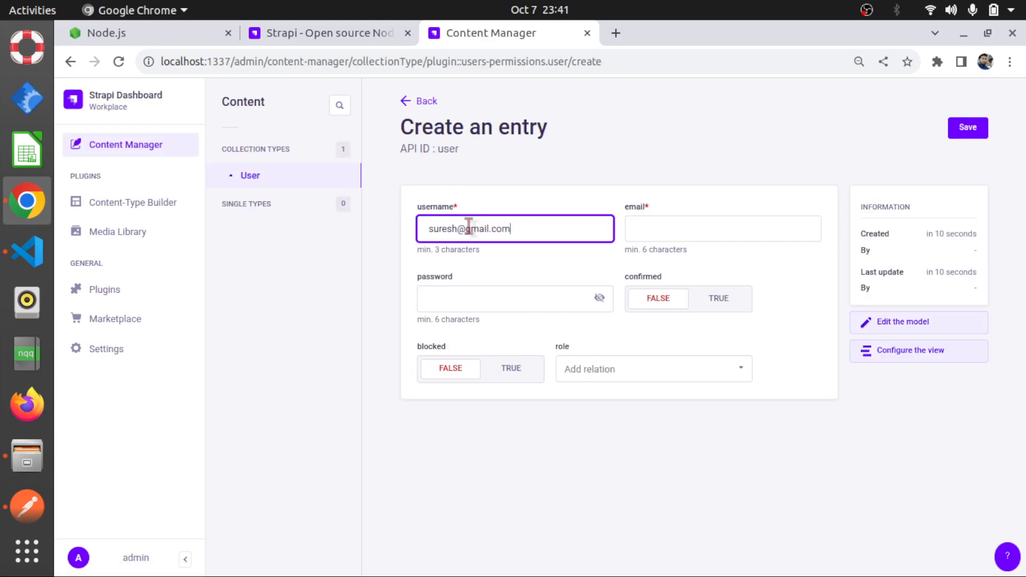
# Reuse the username as the new user's email, fill in the password, set confirmed to TRUE and role to Authenticated, and save the entry
pyautogui.moveTo(513, 228); pyautogui.dragTo(418, 216)
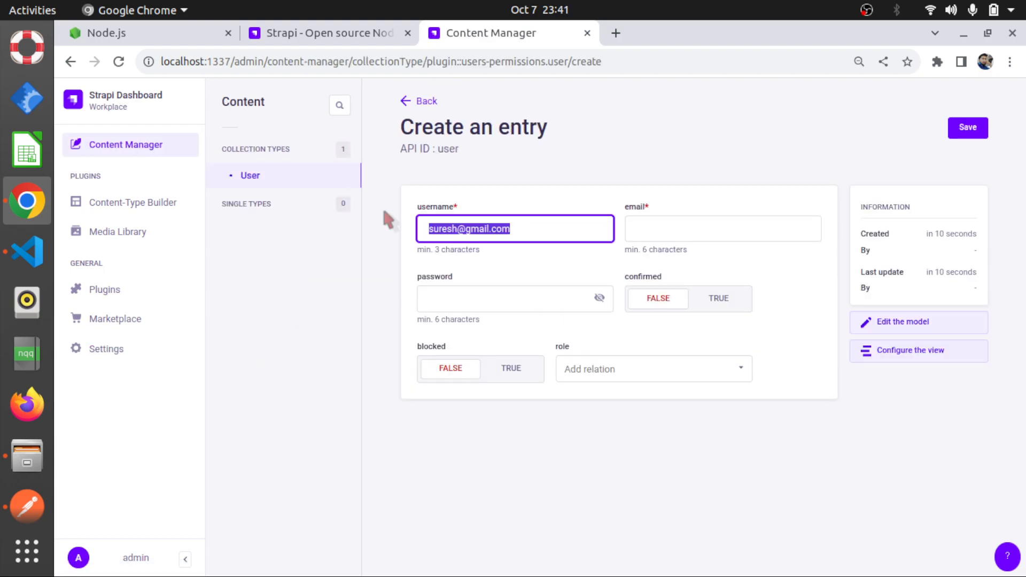
pyautogui.click(664, 229)
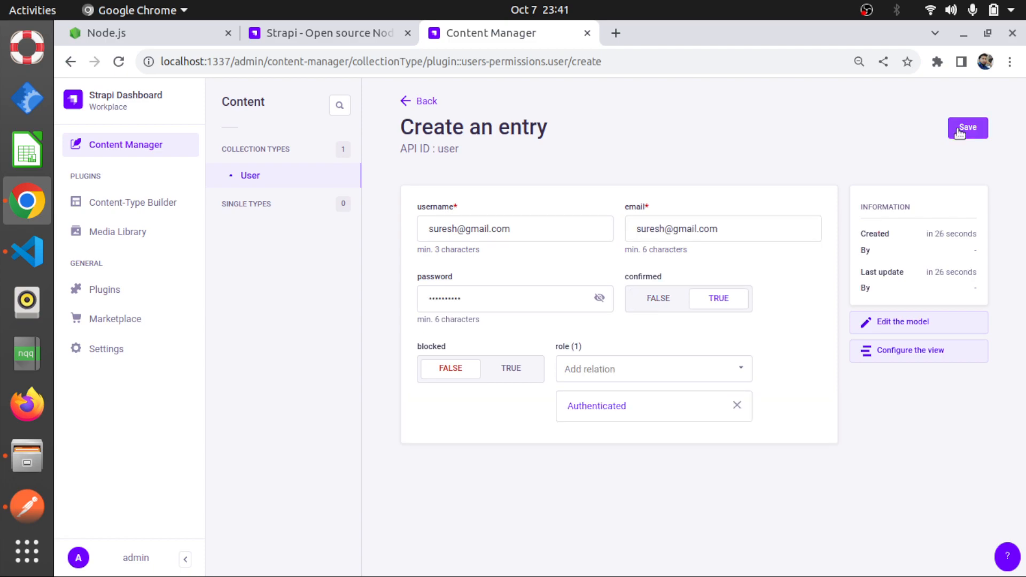
pyautogui.click(961, 131)
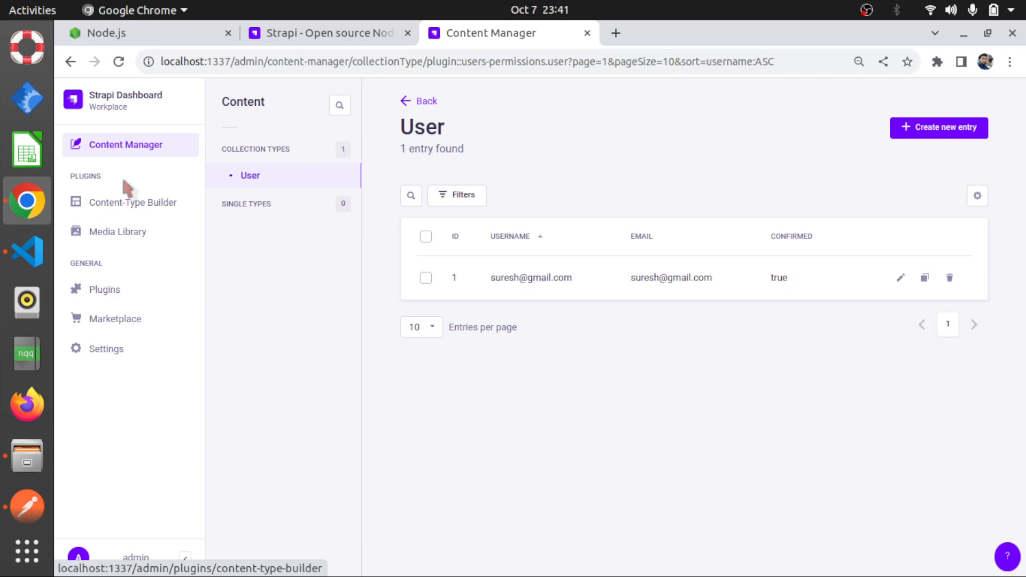
# Create a new collection type with the display name book in the Content-Type Builder
pyautogui.click(128, 201)
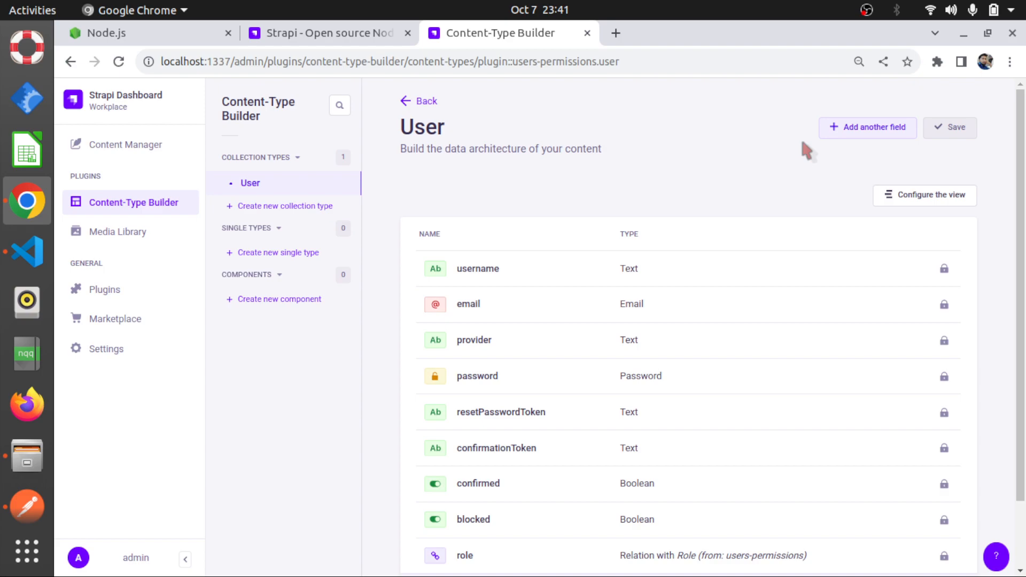
pyautogui.click(261, 208)
pyautogui.write('book')
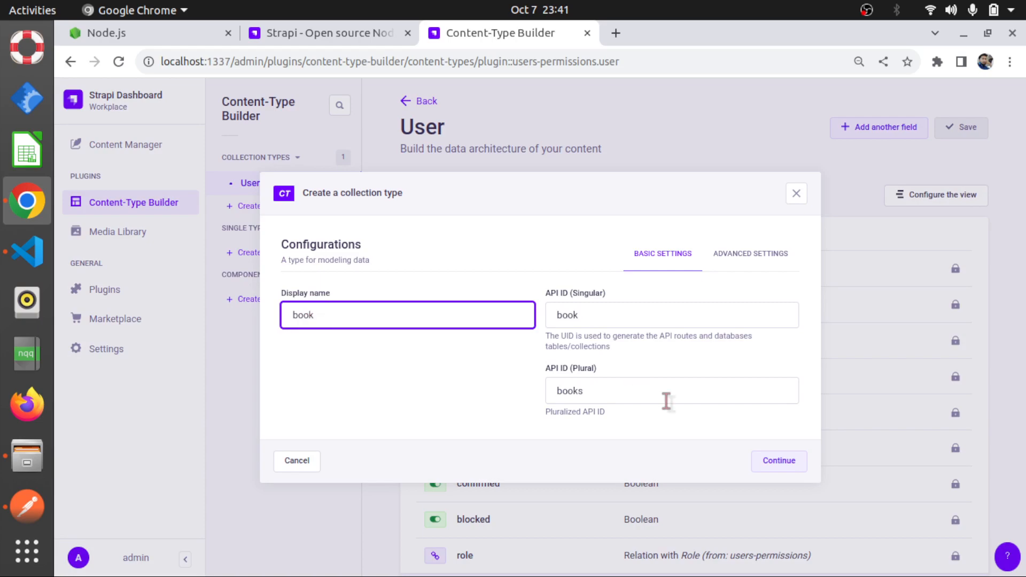
pyautogui.press('Return')
# Add a short text field called name to the Book collection type
pyautogui.click(404, 290)
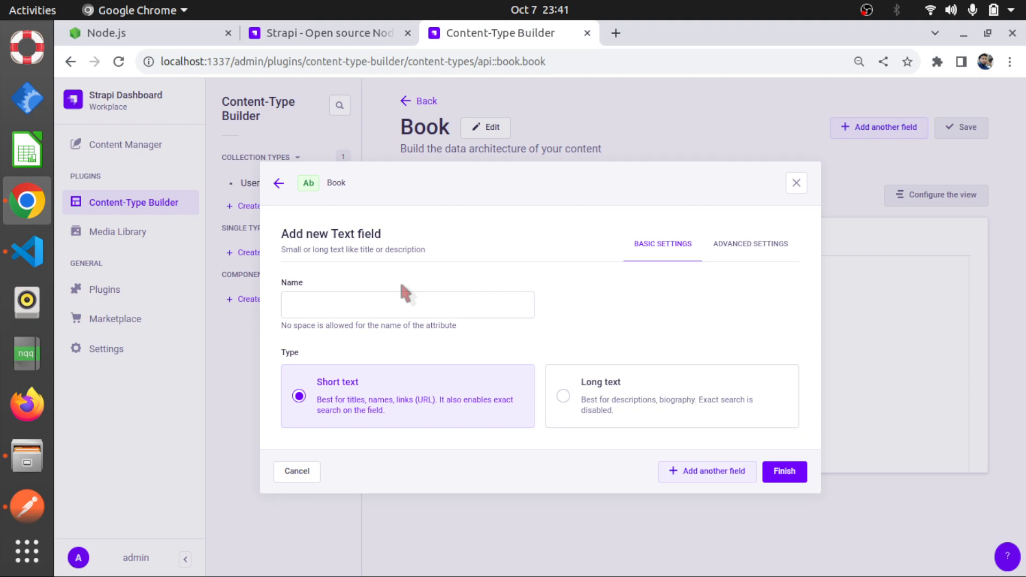
pyautogui.click(342, 306)
pyautogui.write('name')
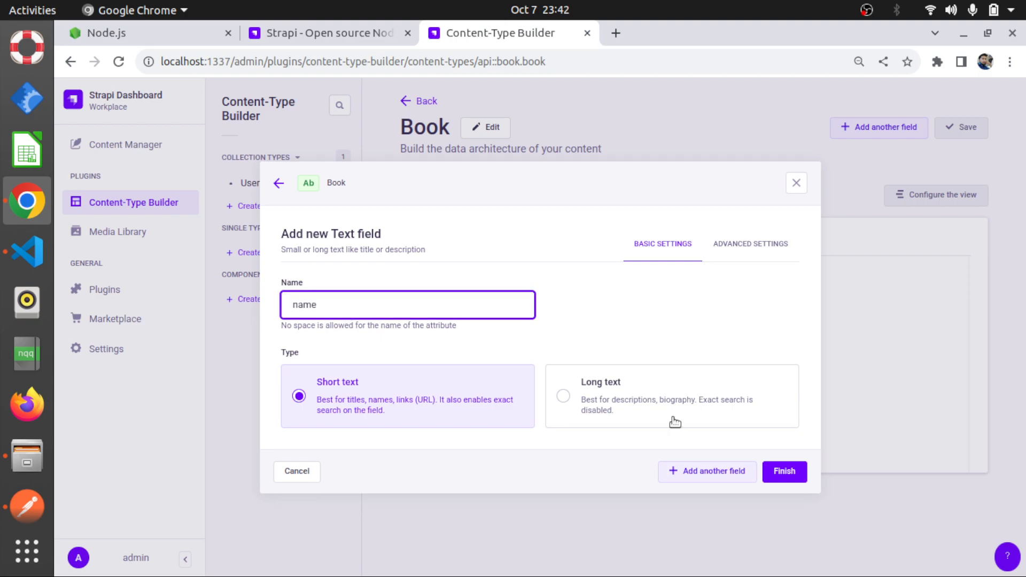
pyautogui.click(783, 472)
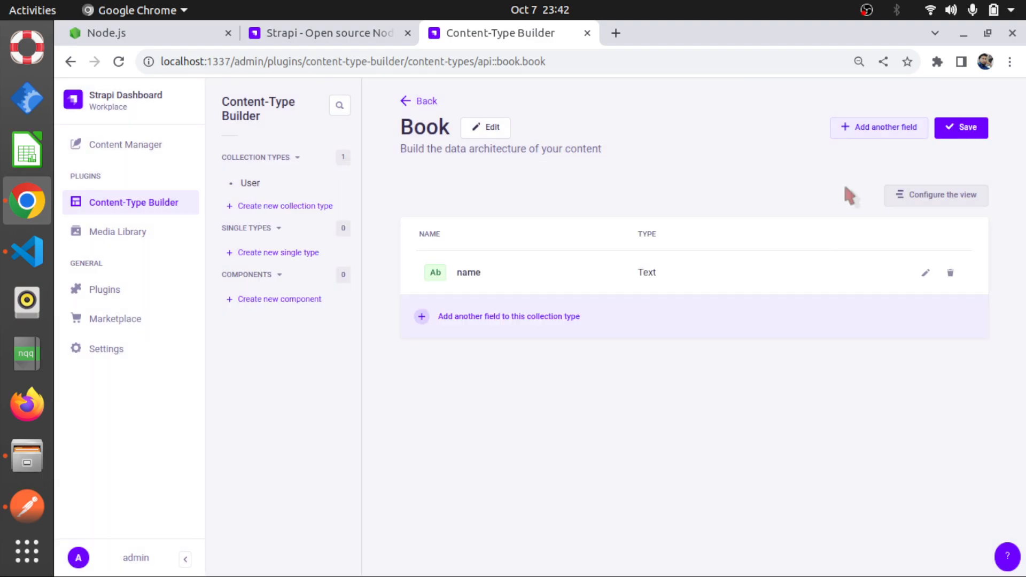
# Start a new Number field called price for the Book collection type and set its format to decimal
pyautogui.click(852, 140)
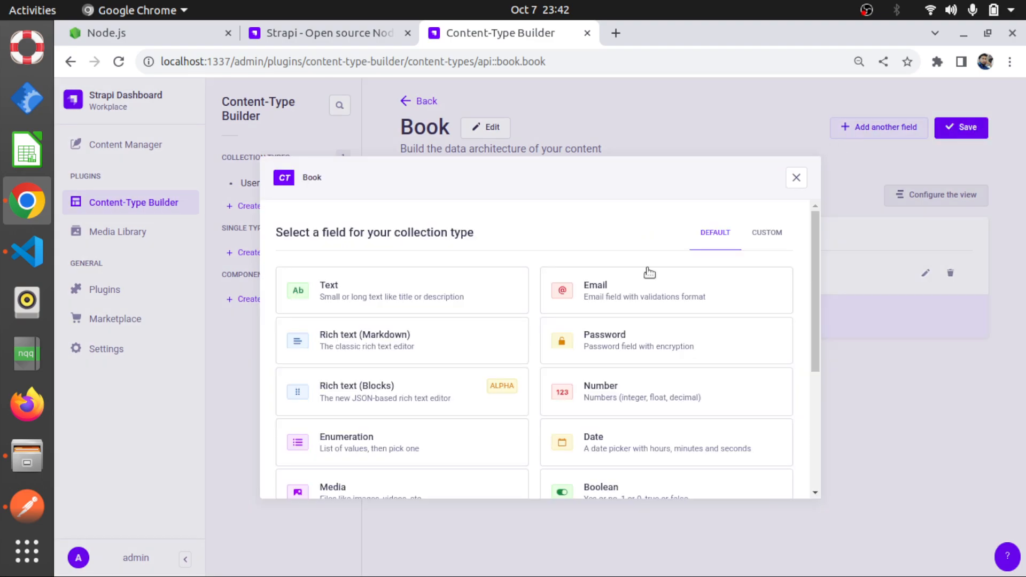
pyautogui.click(612, 396)
pyautogui.click(412, 350)
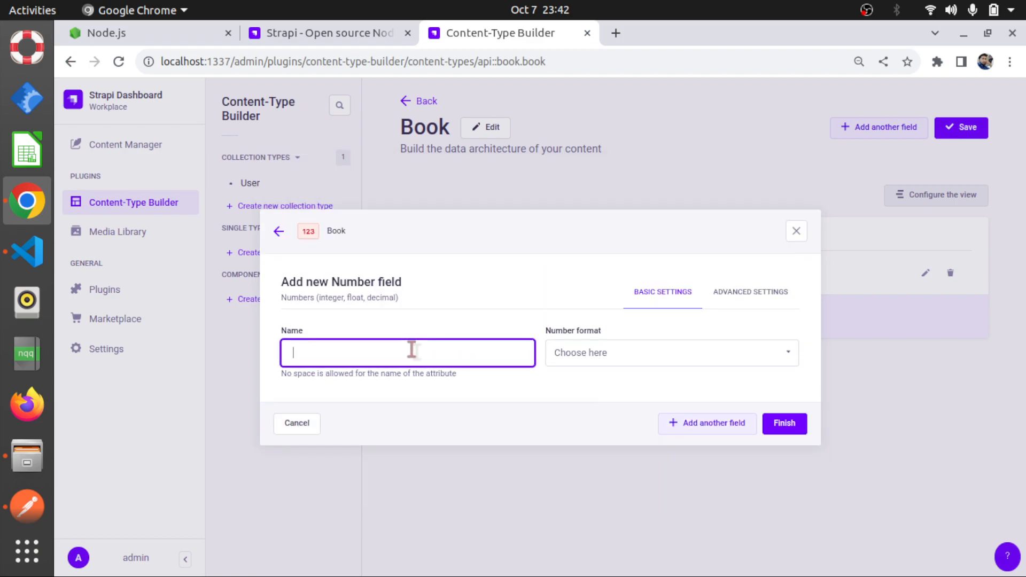
pyautogui.write('price')
pyautogui.click(621, 355)
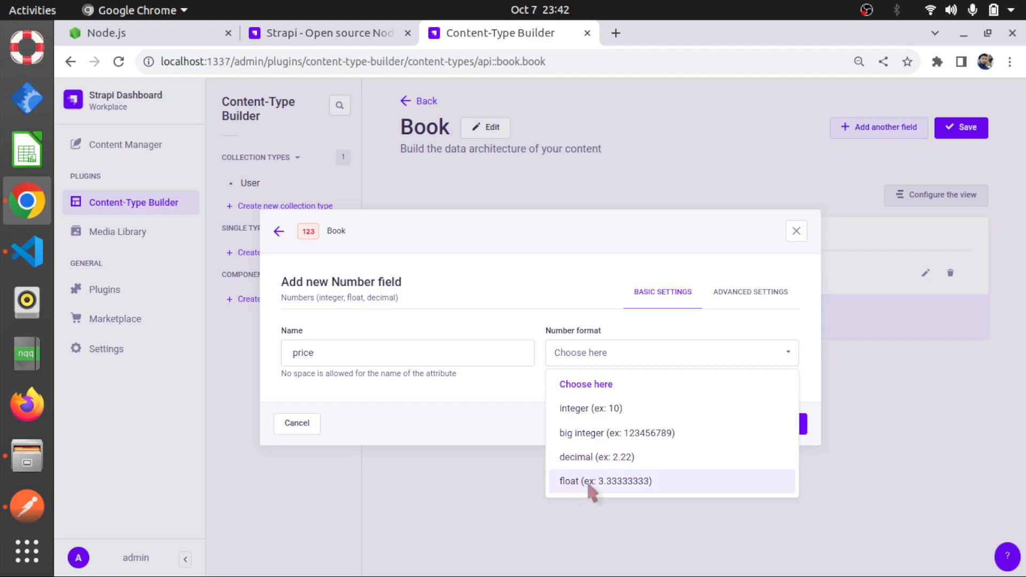
pyautogui.click(576, 461)
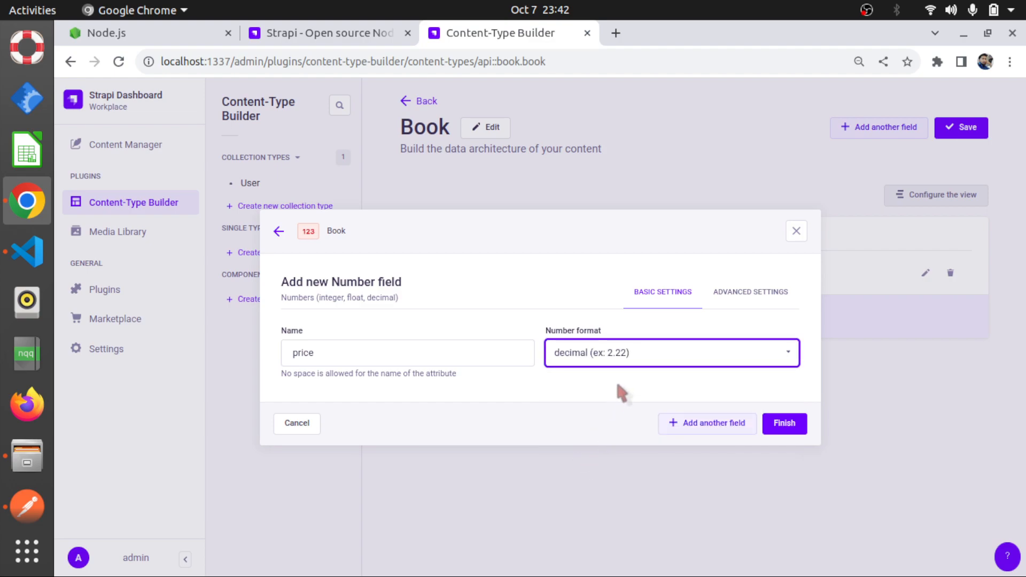
# Review the price field's number formats and advanced settings, keep the decimal format, and finish the field
pyautogui.click(648, 357)
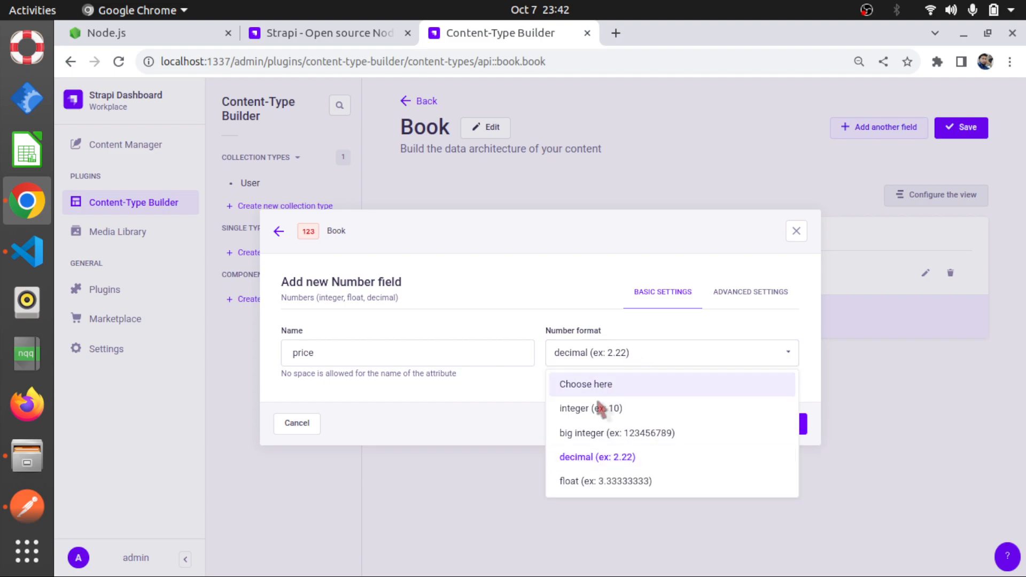
pyautogui.click(580, 461)
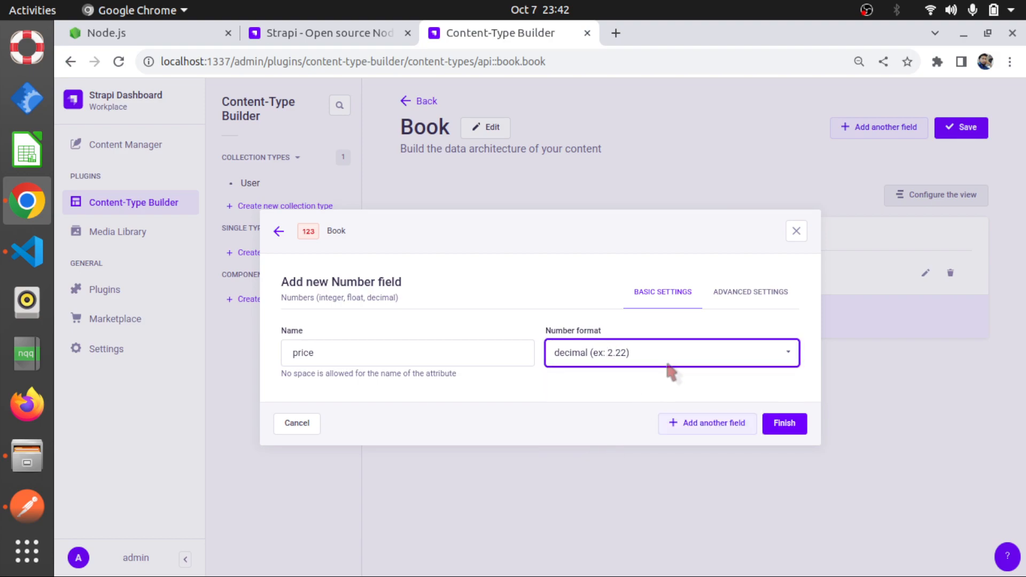
pyautogui.click(740, 295)
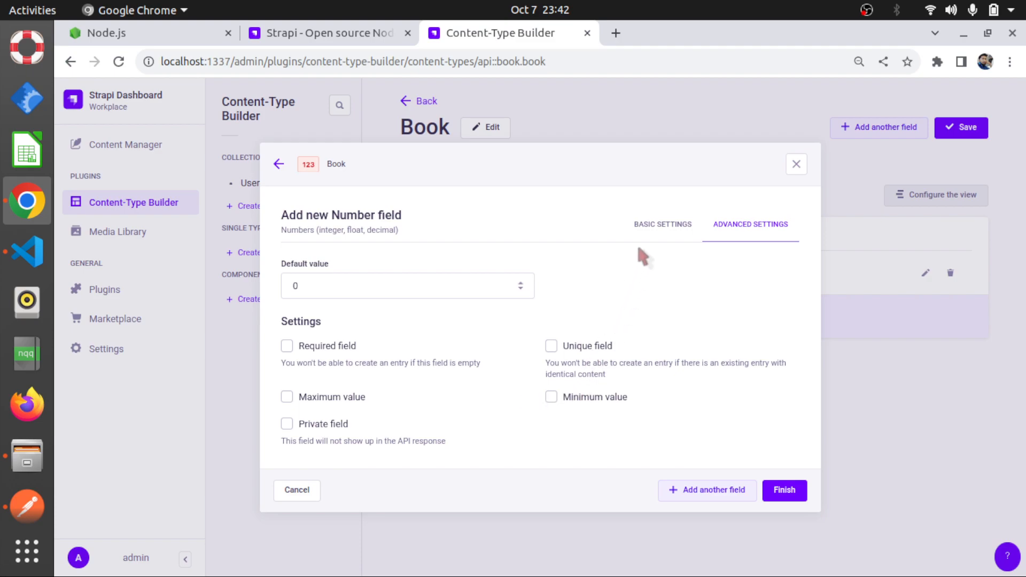
pyautogui.click(663, 226)
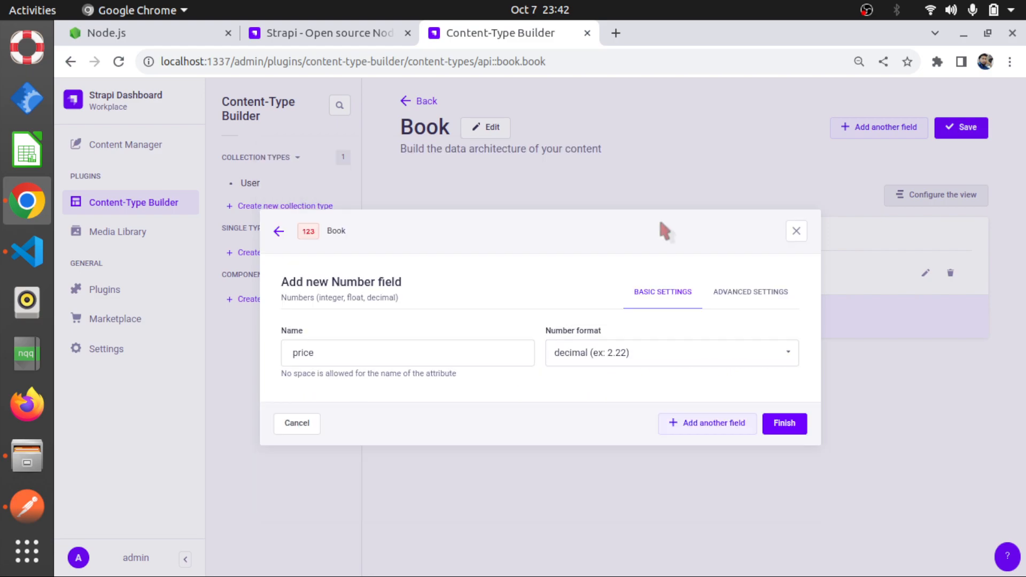
pyautogui.click(655, 350)
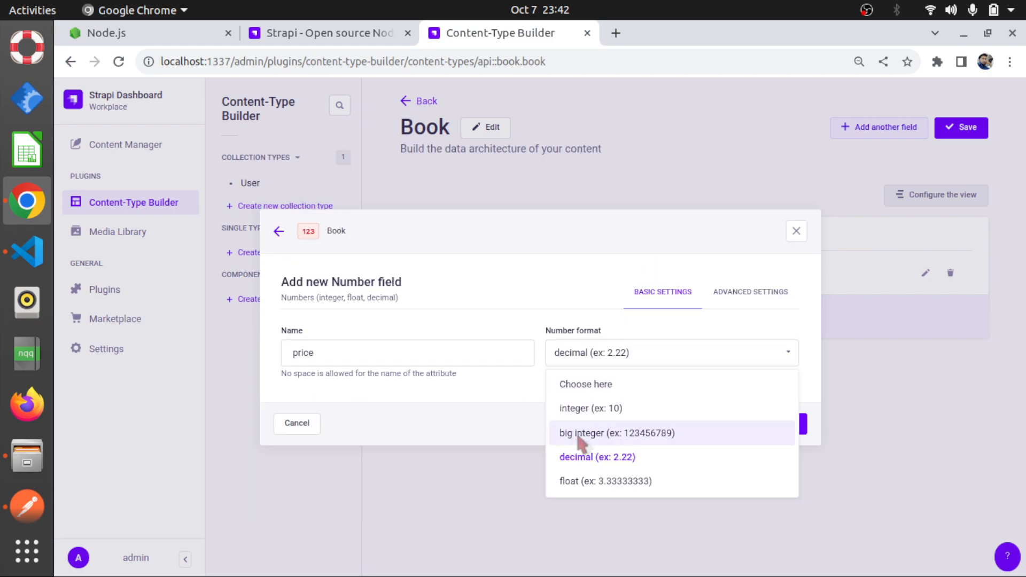
pyautogui.click(584, 459)
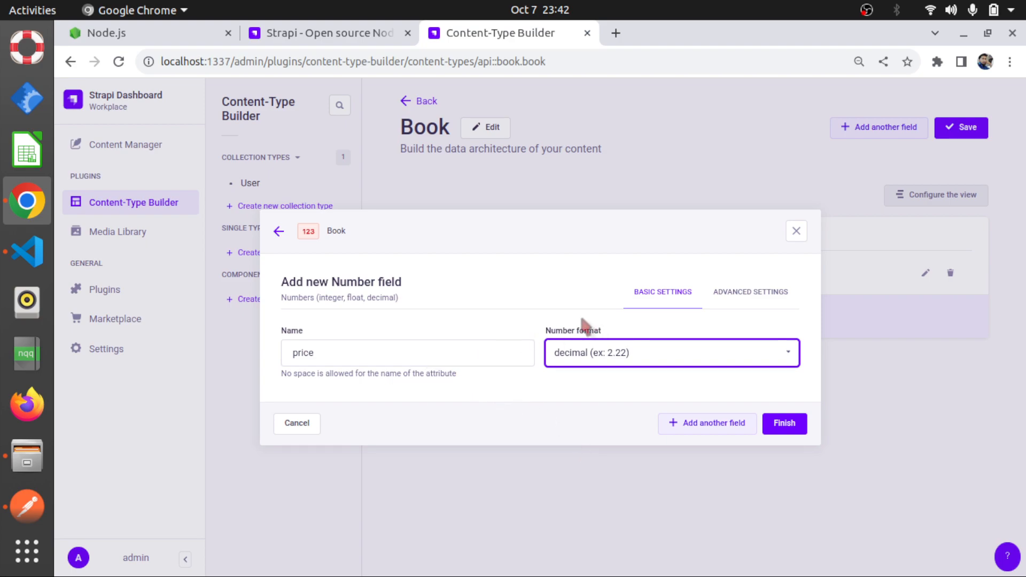
pyautogui.click(782, 426)
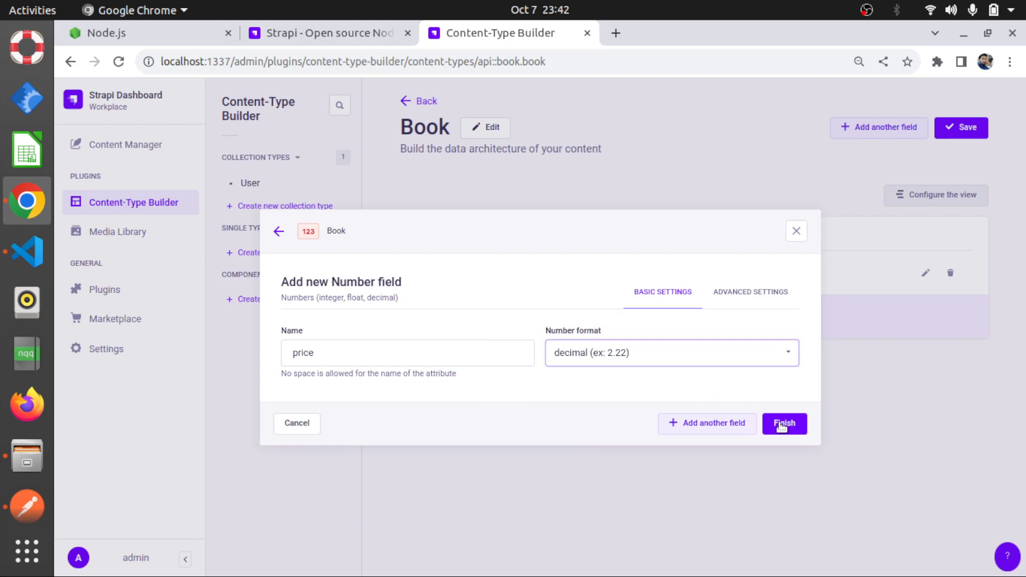
# Add a short text field called author to the Book collection type and save the collection type
pyautogui.click(886, 134)
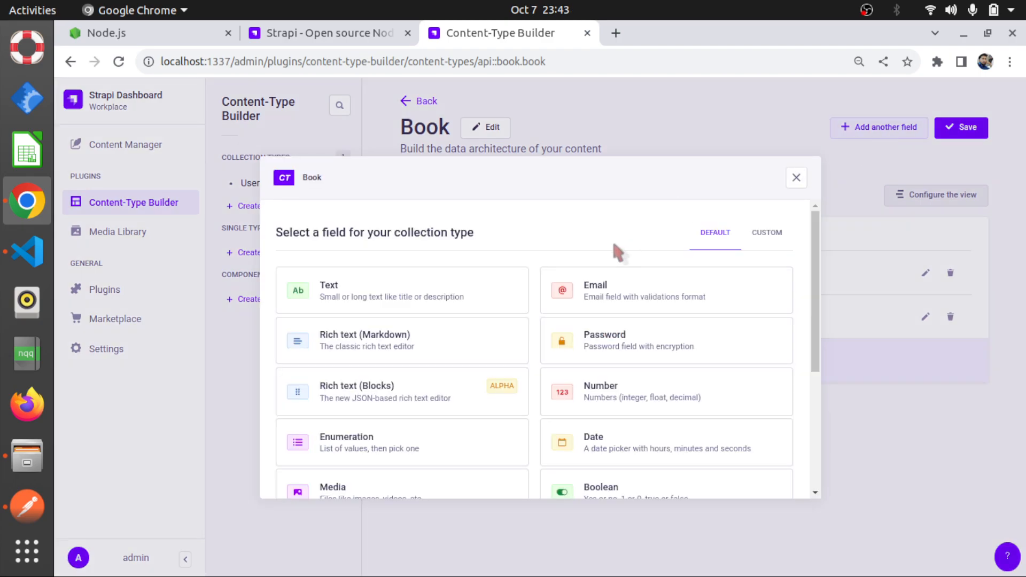
pyautogui.click(447, 282)
pyautogui.click(328, 302)
pyautogui.write('author')
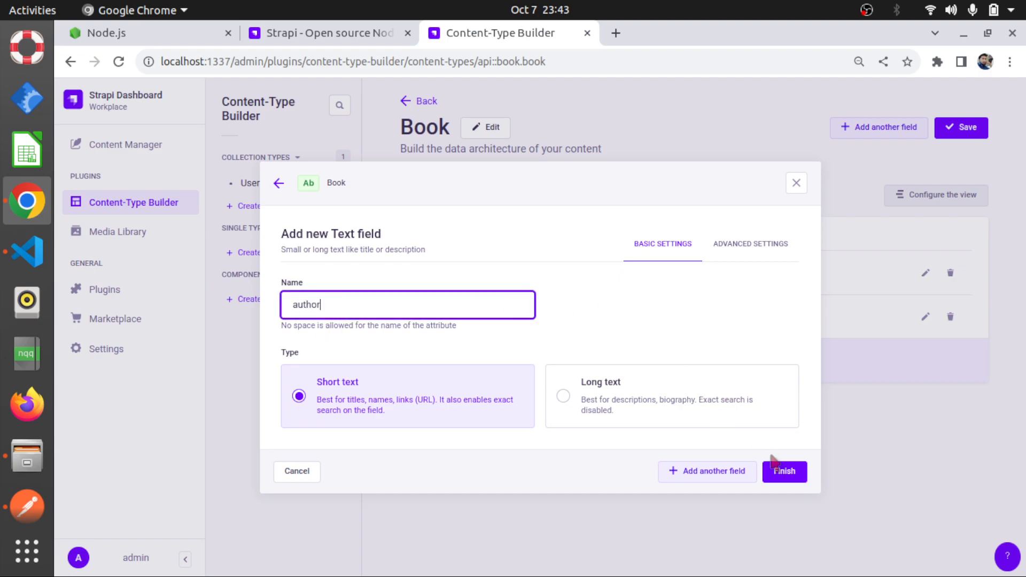
pyautogui.click(787, 476)
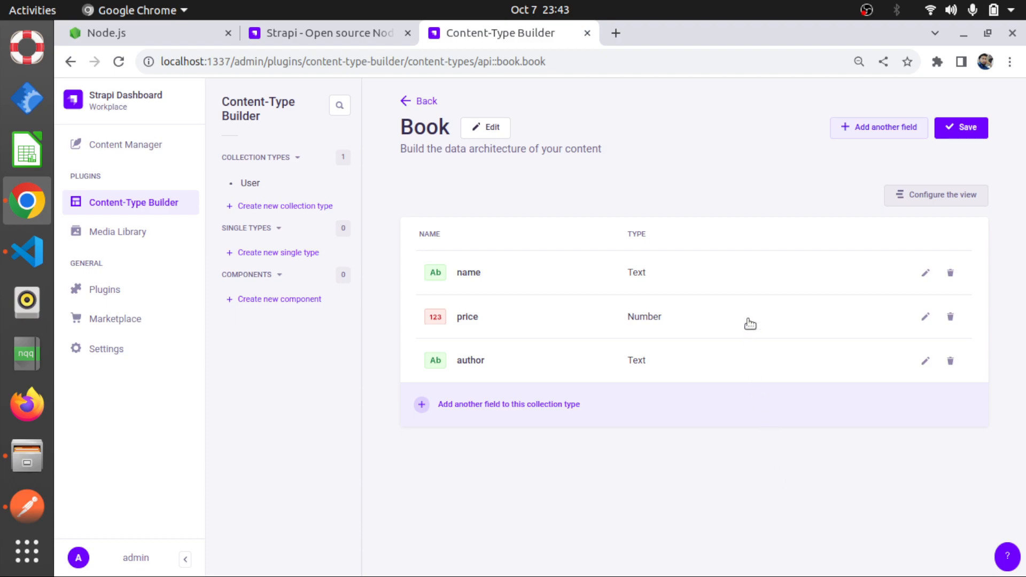
pyautogui.click(960, 129)
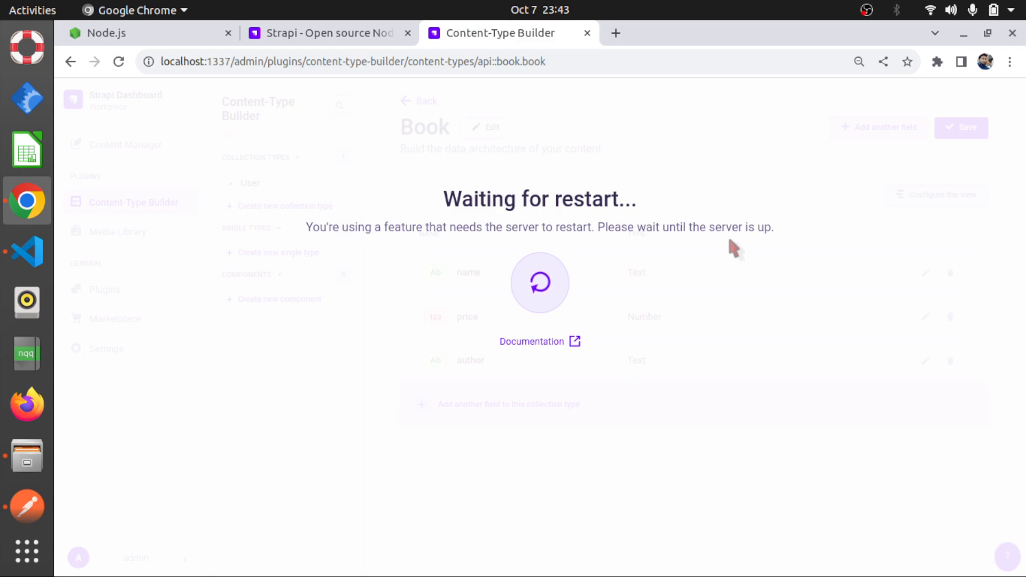
pyautogui.scroll(-5, 10, 487)
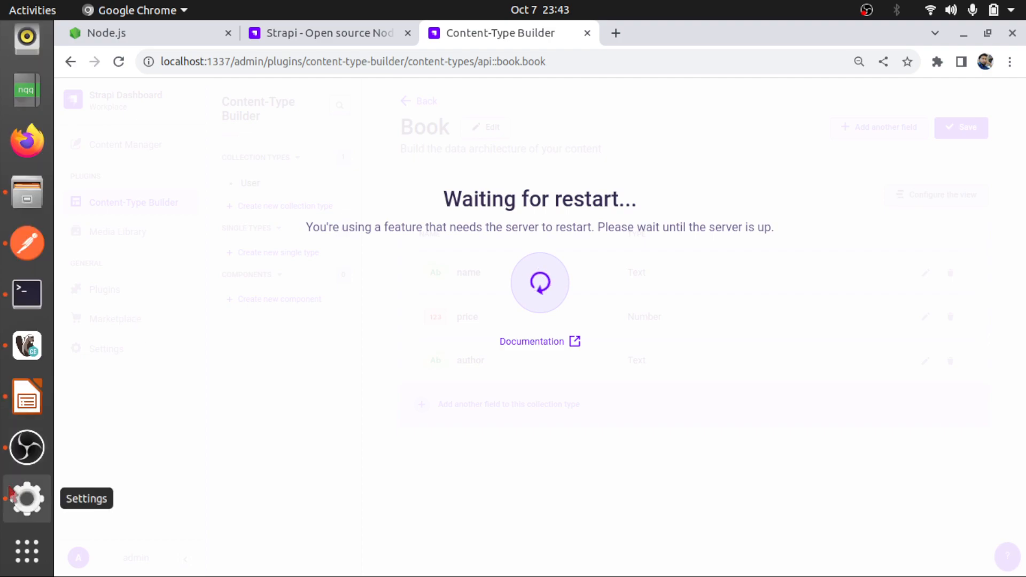
# Switch to DBeaver, refresh the localhost 3 connection, and look through the tables of the strapidemo database
pyautogui.click(26, 344)
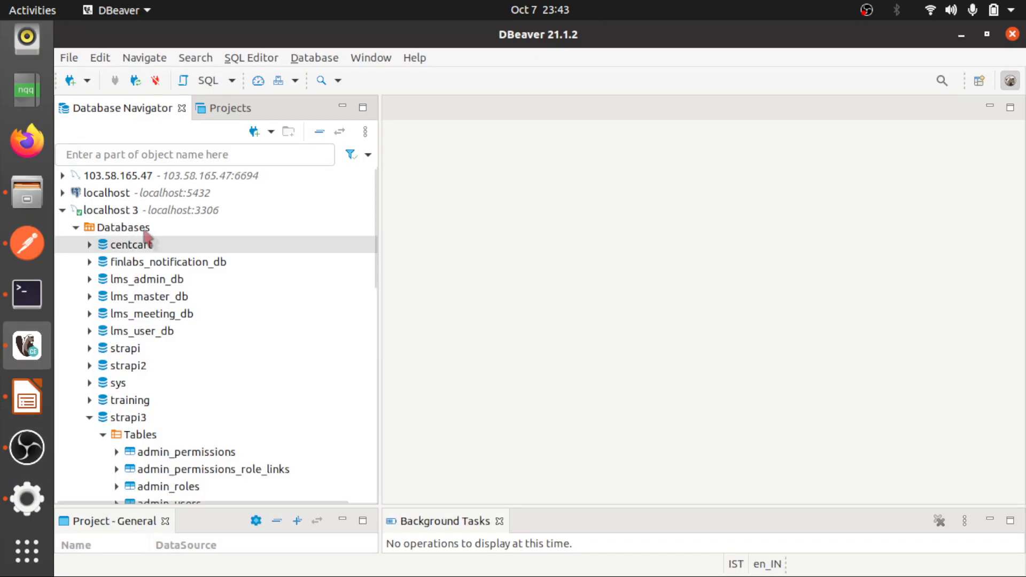
pyautogui.rightClick(123, 211)
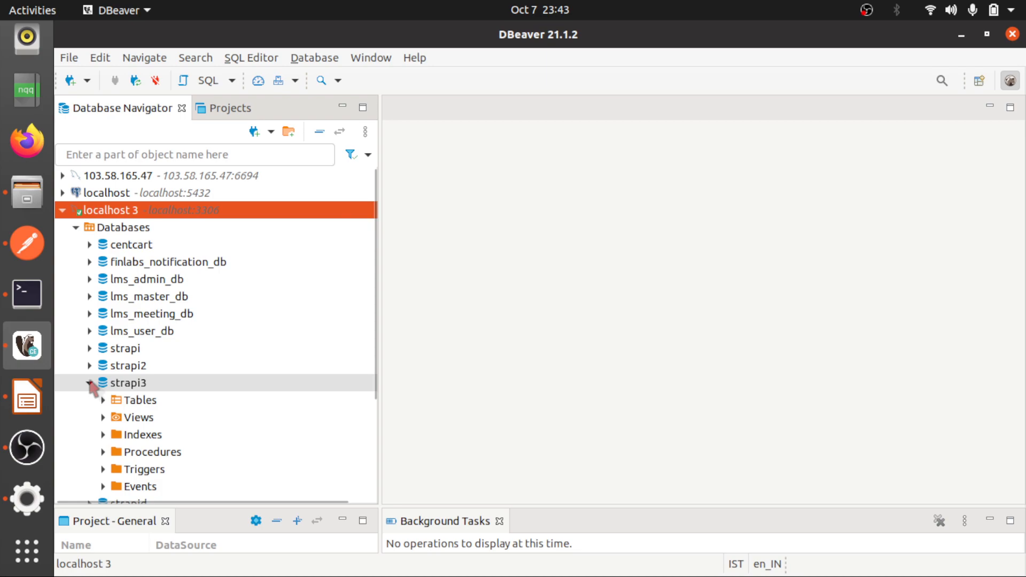
pyautogui.click(90, 383)
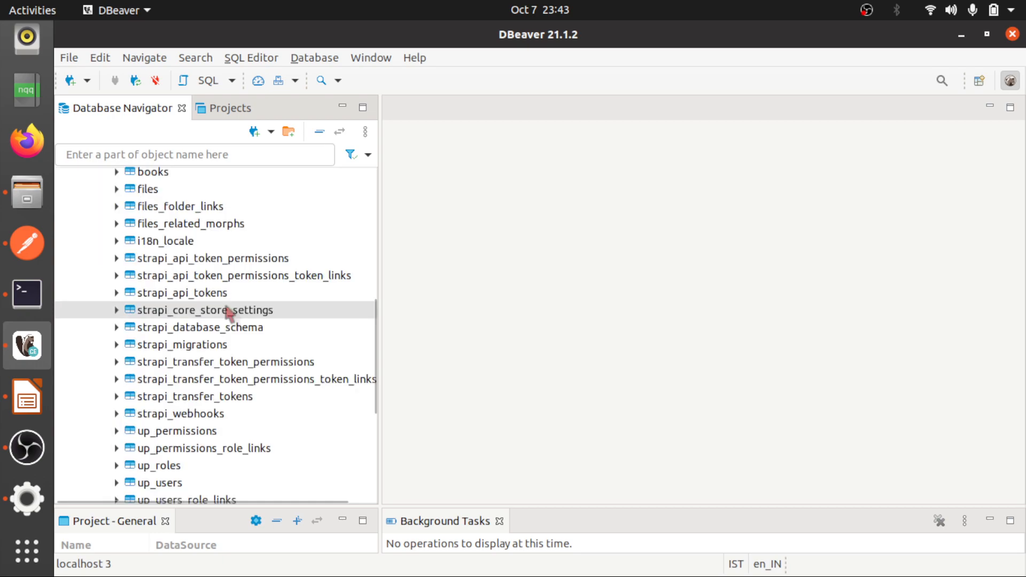
pyautogui.scroll(-1, 229, 312)
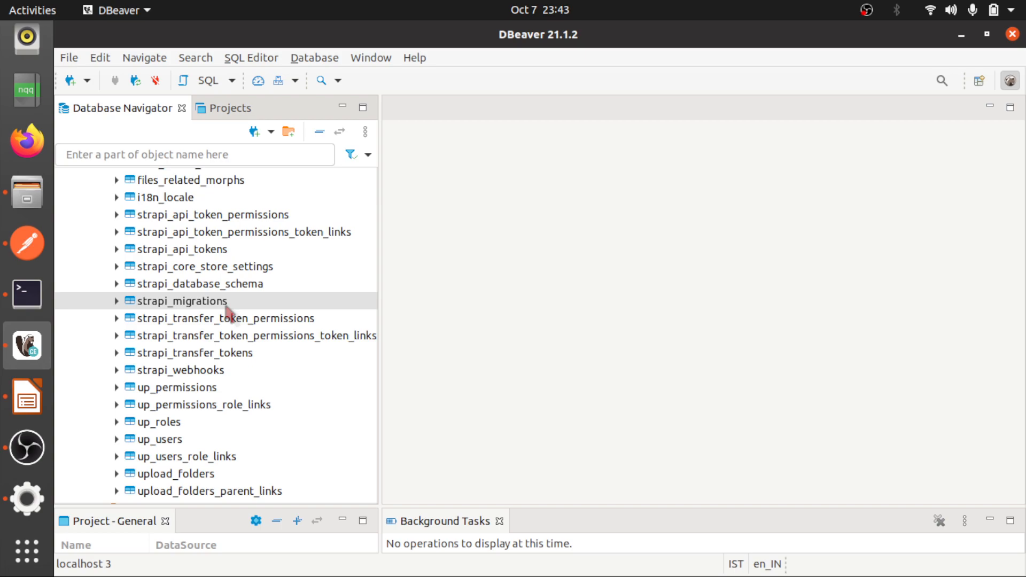
pyautogui.scroll(5, 228, 313)
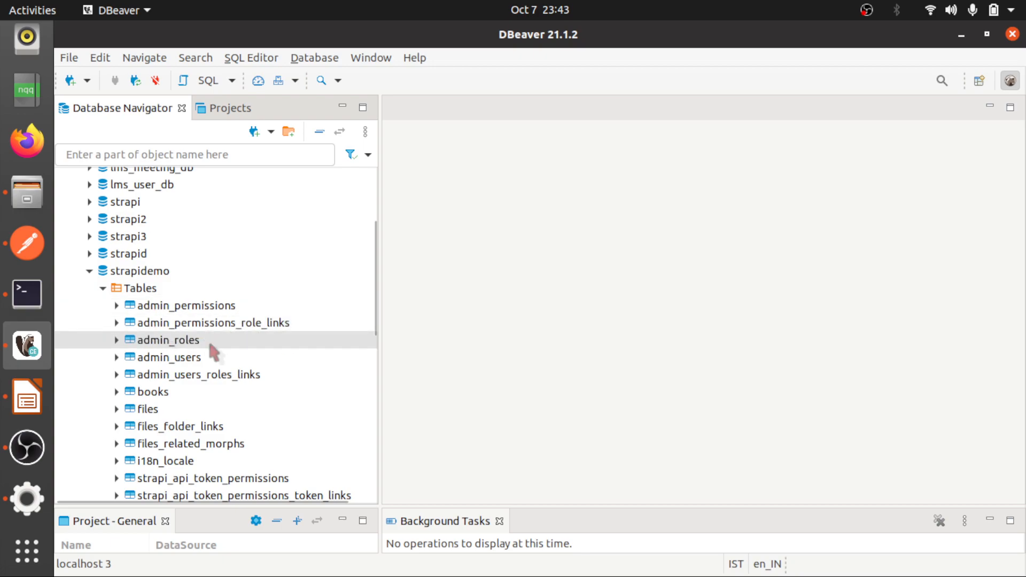
pyautogui.scroll(-1, 210, 344)
pyautogui.scroll(-1, 210, 345)
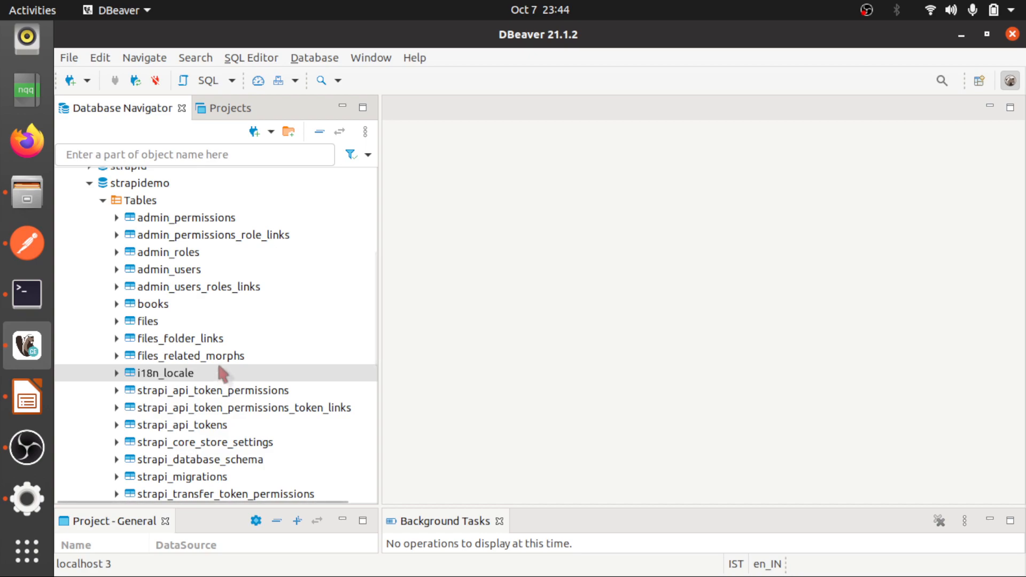
pyautogui.scroll(-2, 202, 420)
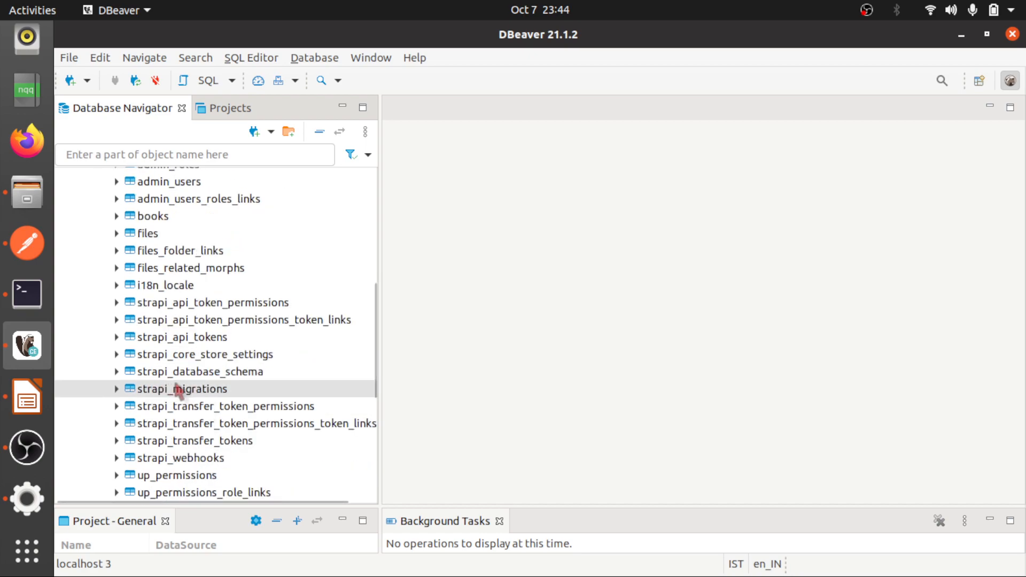
pyautogui.scroll(-2, 195, 457)
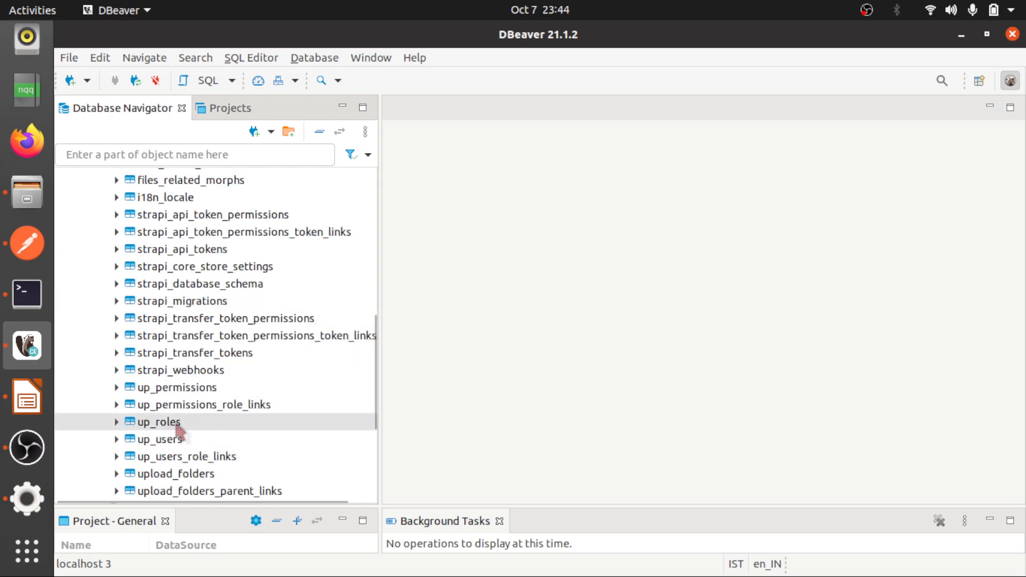
# View the data of the up_users table in the strapidemo database
pyautogui.click(159, 445)
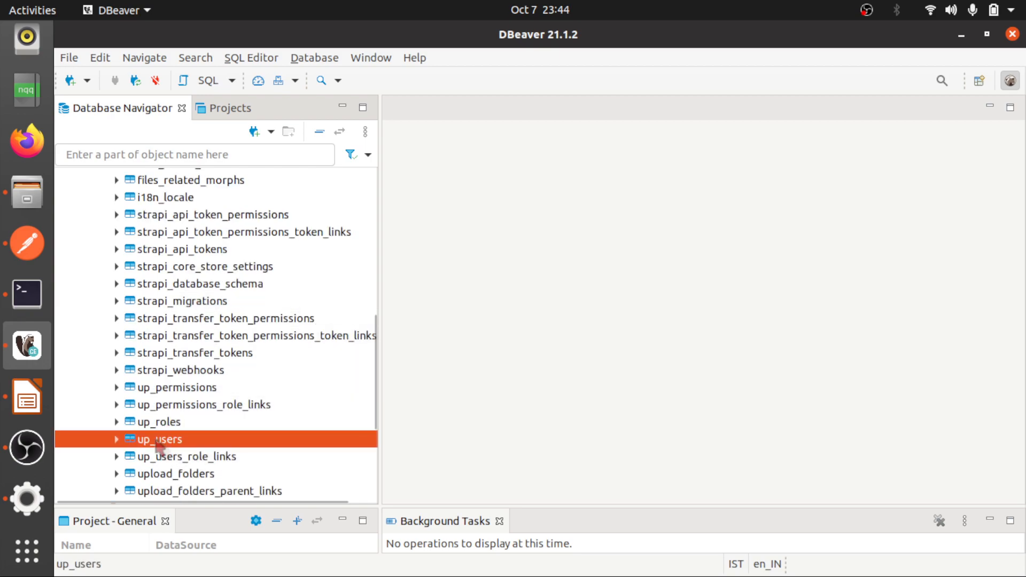
pyautogui.rightClick(159, 446)
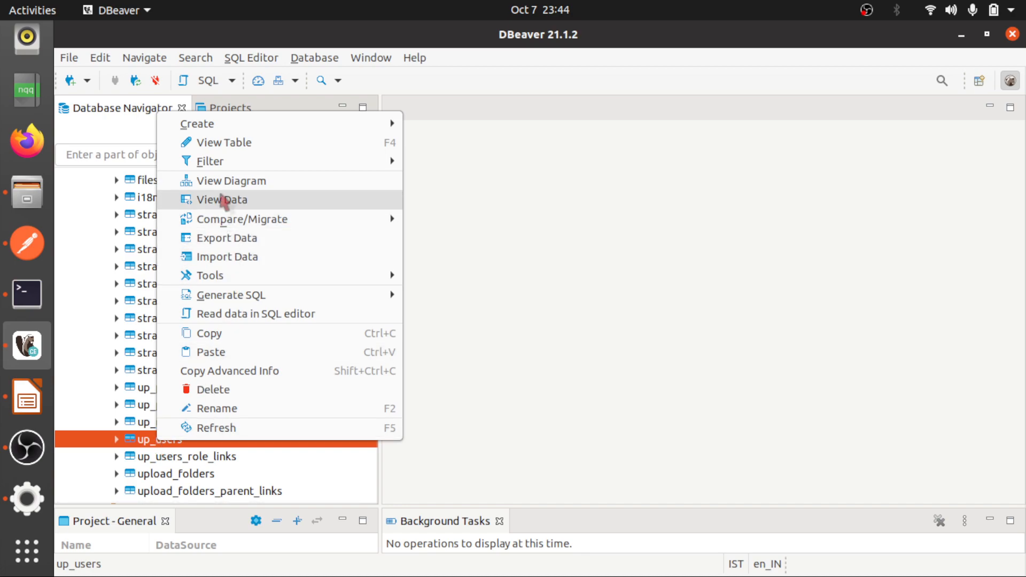
pyautogui.click(223, 201)
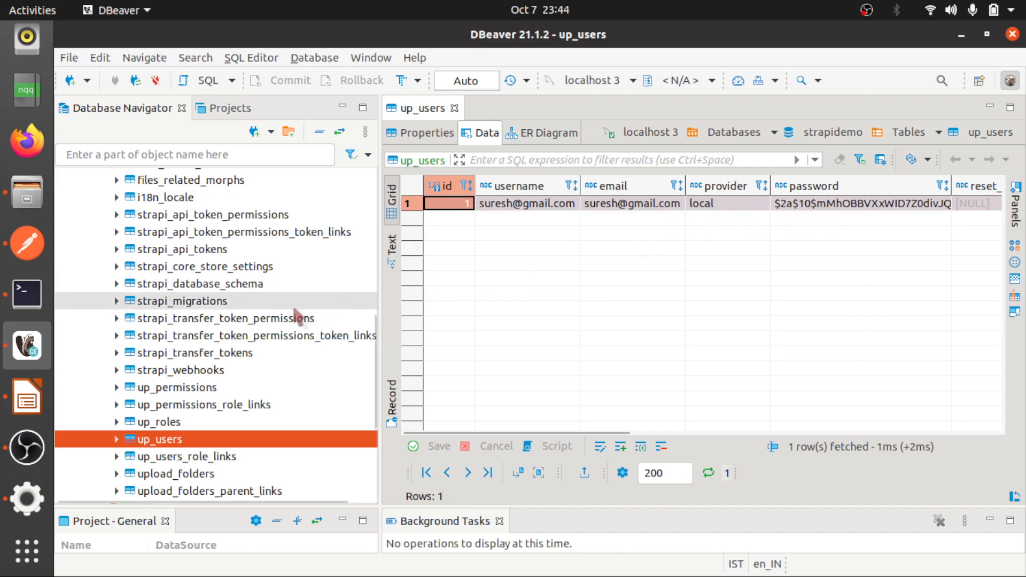
# View the data of the admin_users table in strapidemo and close it again
pyautogui.scroll(4, 211, 321)
pyautogui.click(144, 318)
pyautogui.rightClick(147, 321)
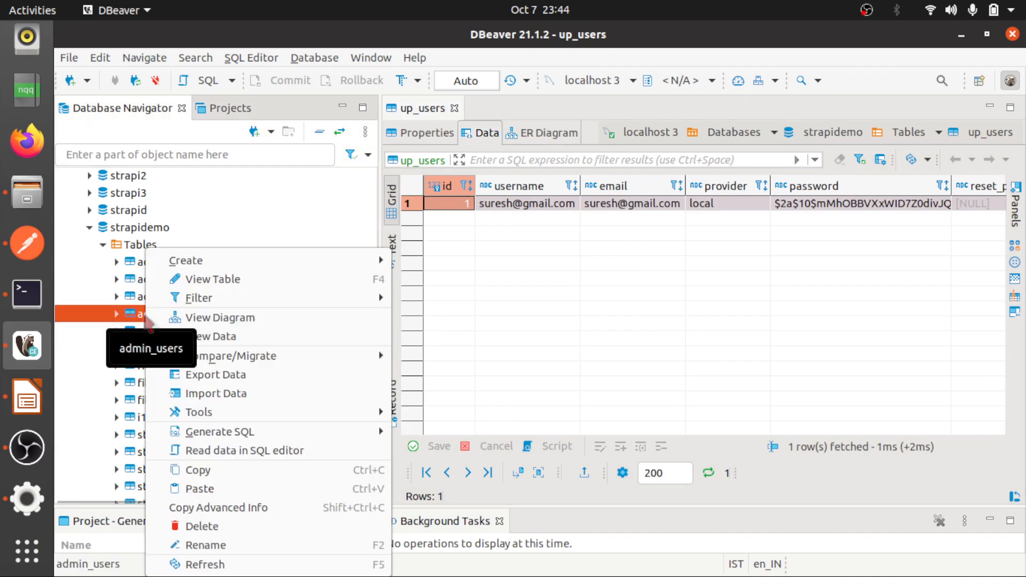
pyautogui.click(209, 338)
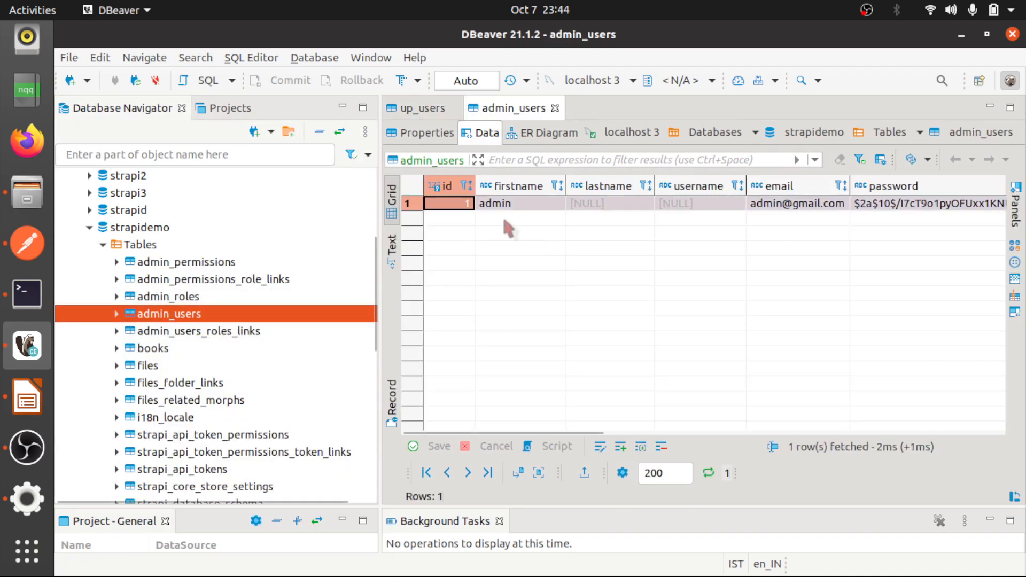
pyautogui.click(556, 109)
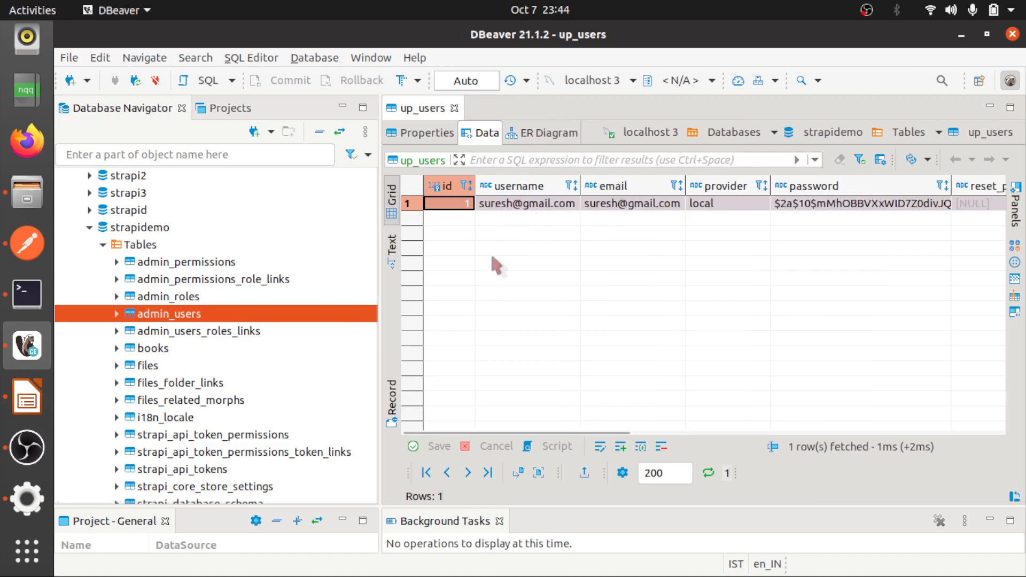
# Locate the up_users and admin_users tables in the strapidemo table list to compare the two user tables
pyautogui.scroll(-8, 238, 299)
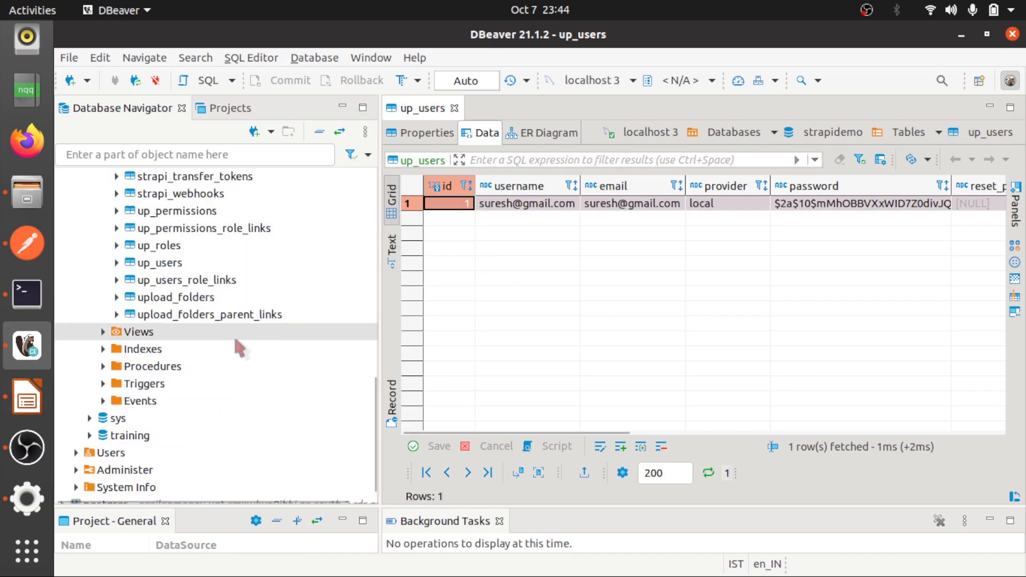
pyautogui.click(161, 263)
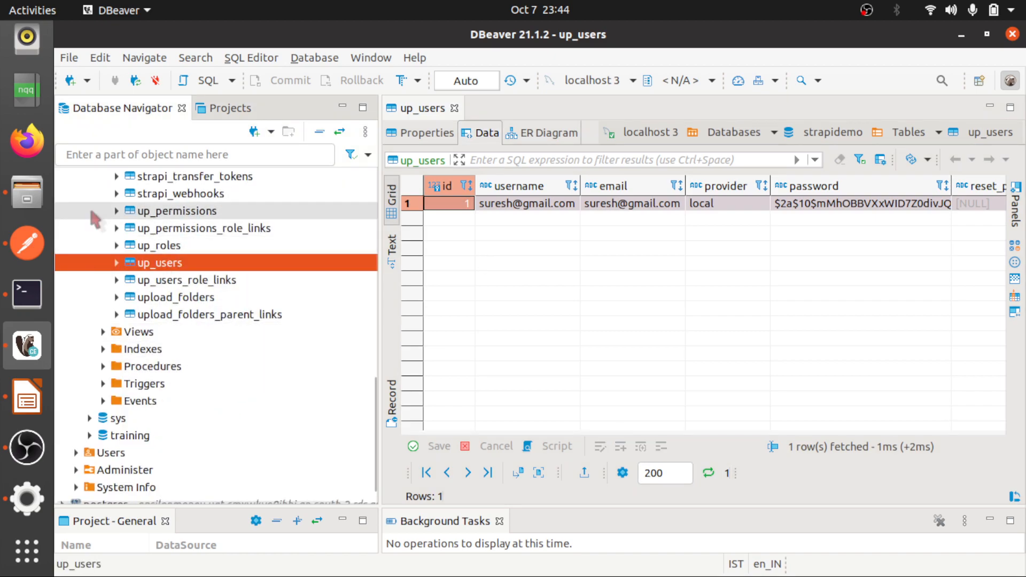
pyautogui.scroll(3, 95, 219)
pyautogui.scroll(2, 95, 219)
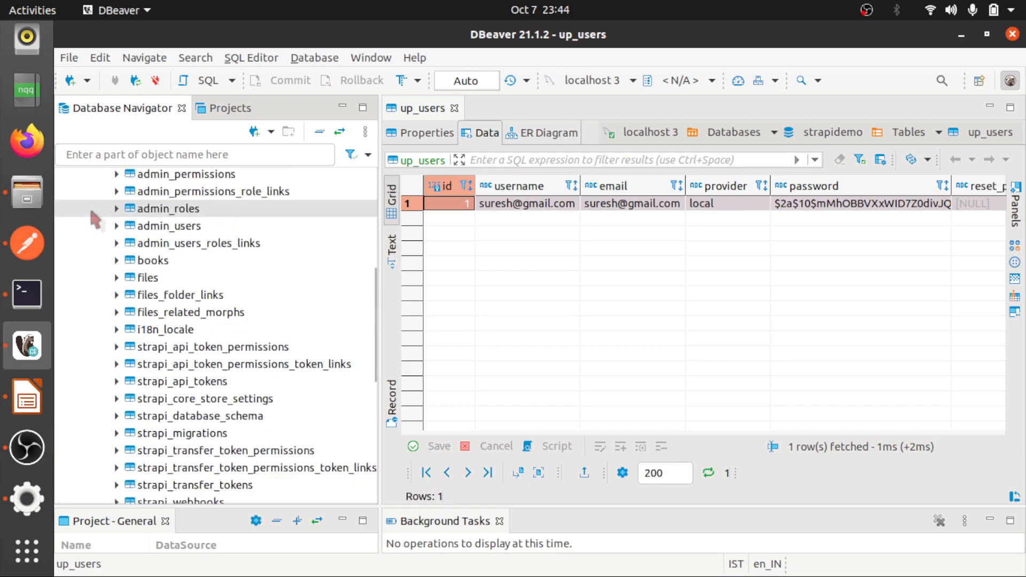
pyautogui.scroll(3, 95, 219)
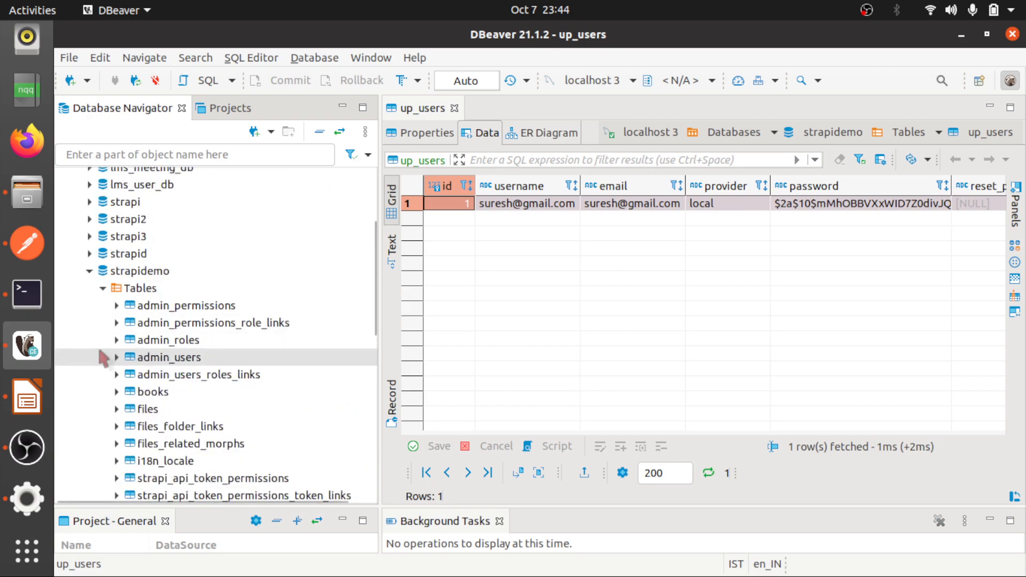
pyautogui.click(173, 359)
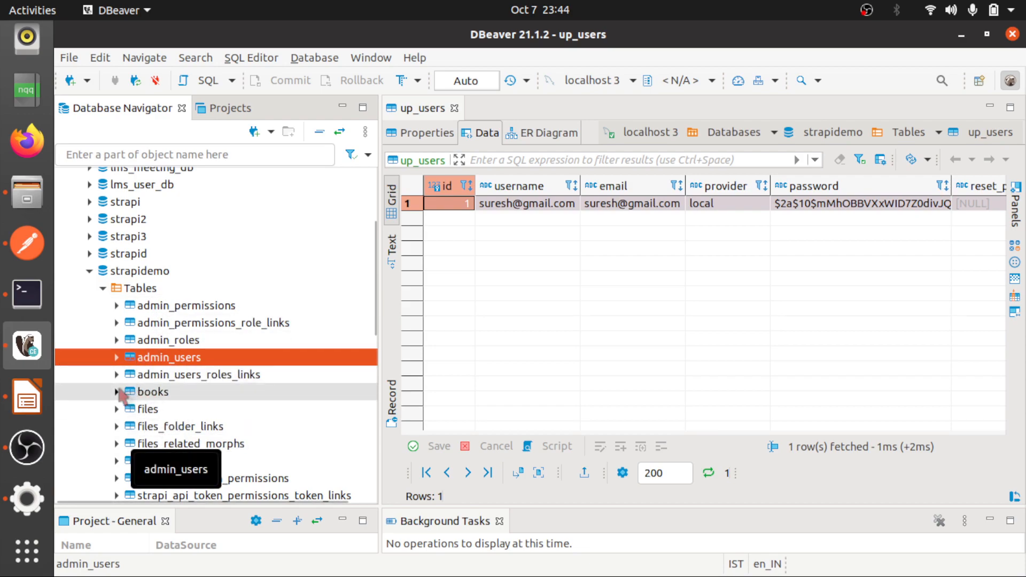
# Expand the books table's columns to inspect its structure, and close the up_users data view
pyautogui.click(116, 392)
pyautogui.scroll(-3, 187, 360)
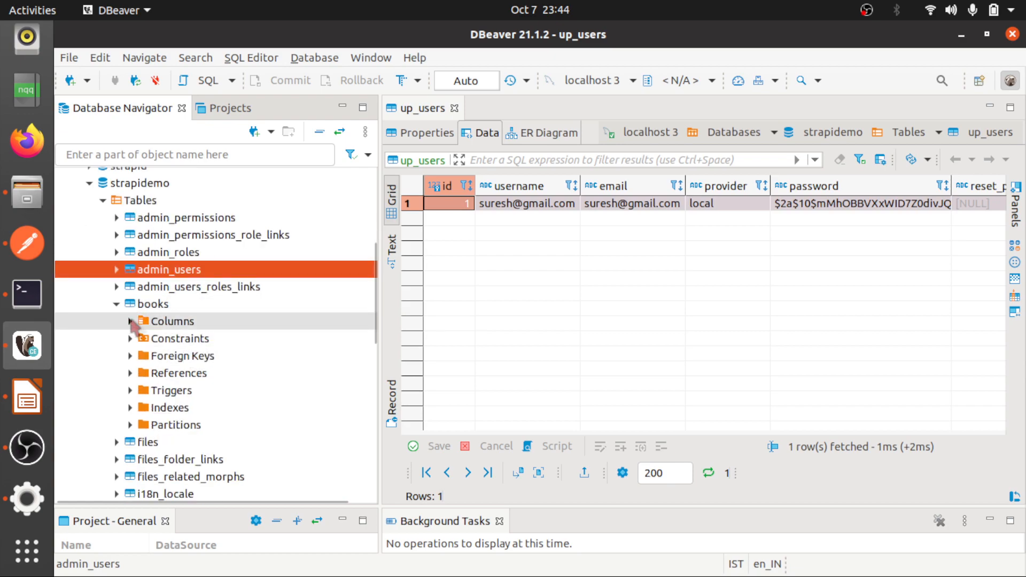
pyautogui.click(131, 321)
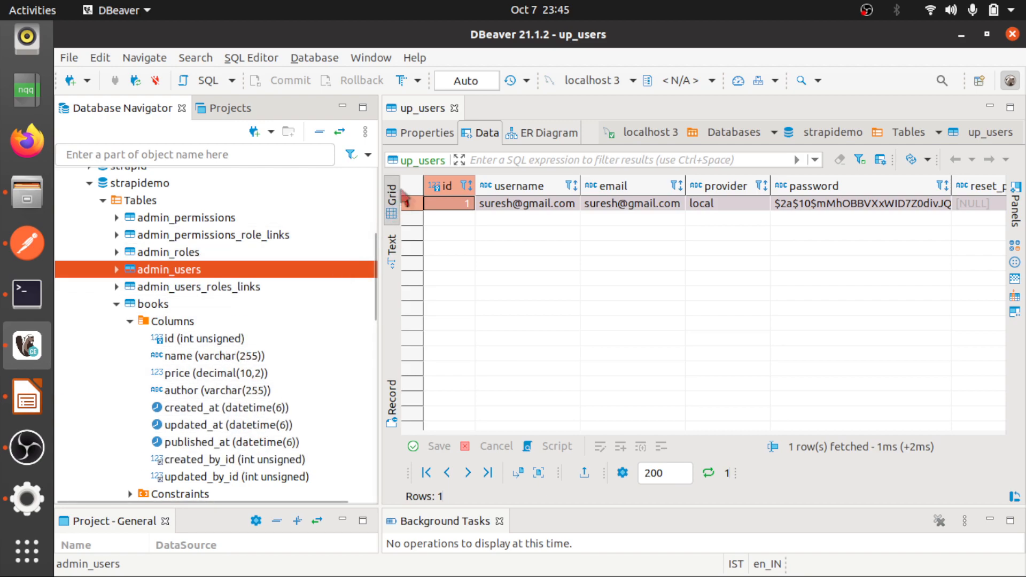
pyautogui.click(455, 108)
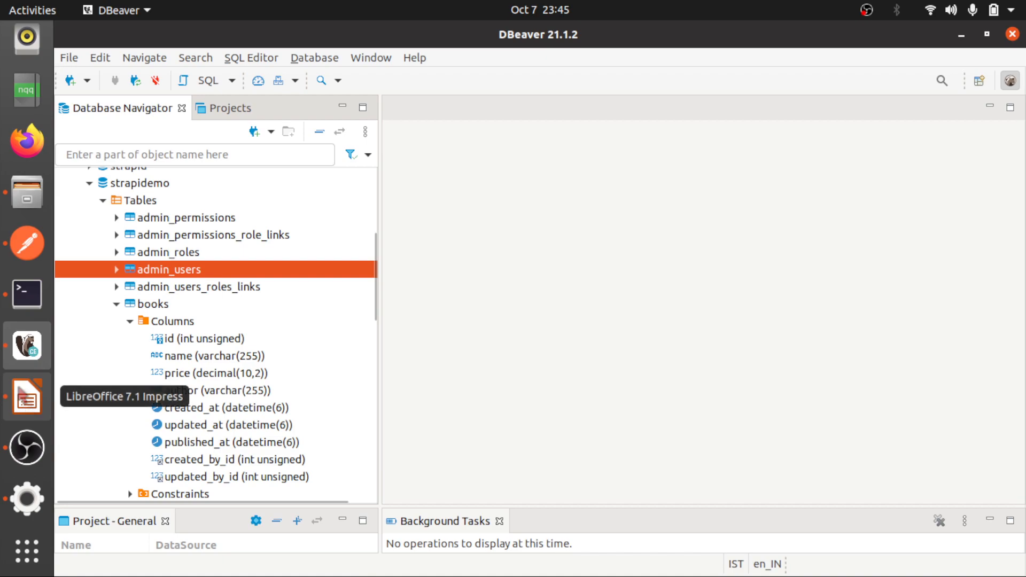
# Switch to Postman to view the local authentication request
pyautogui.scroll(3, 19, 396)
pyautogui.scroll(2, 20, 398)
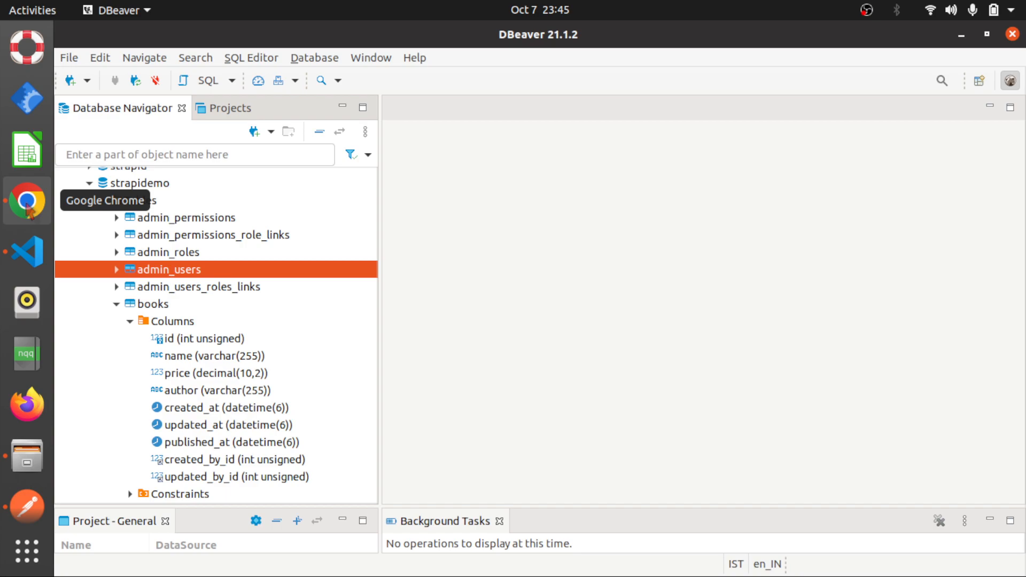
pyautogui.click(32, 484)
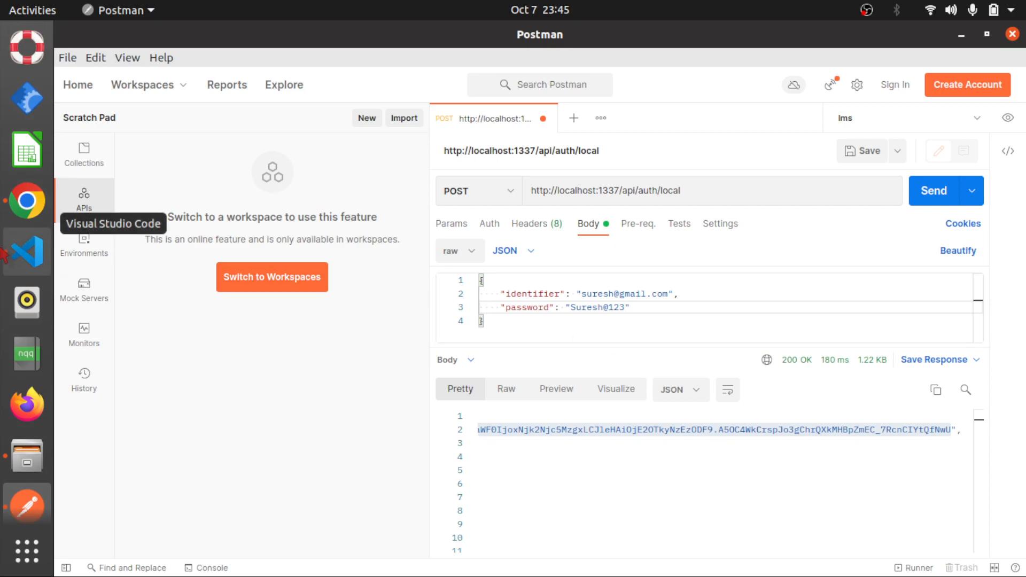
# Switch to Chrome and open the Authenticated role of the Users & Permissions plugin in the Strapi settings
pyautogui.click(26, 201)
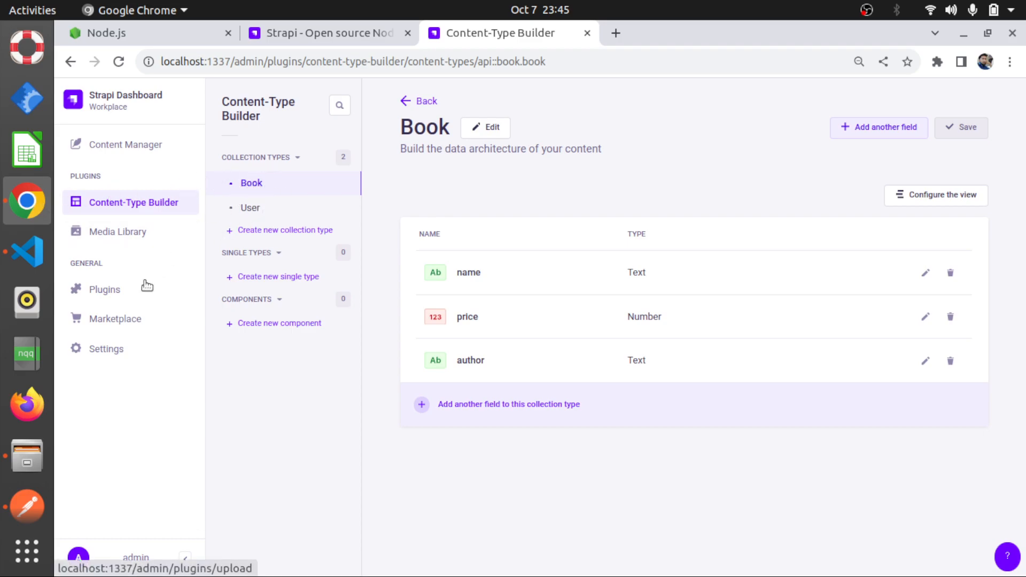
pyautogui.click(105, 348)
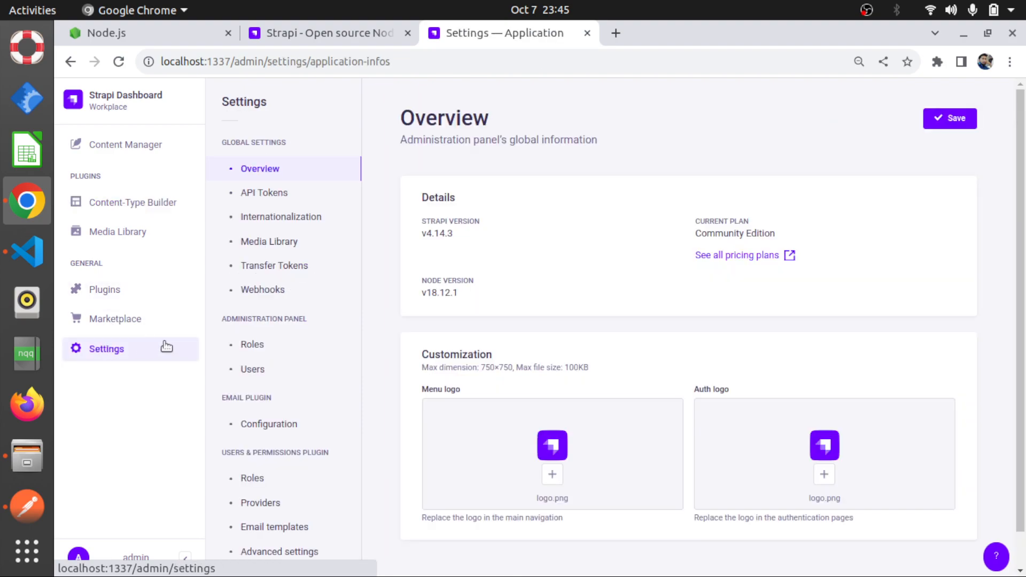
pyautogui.scroll(-1, 233, 350)
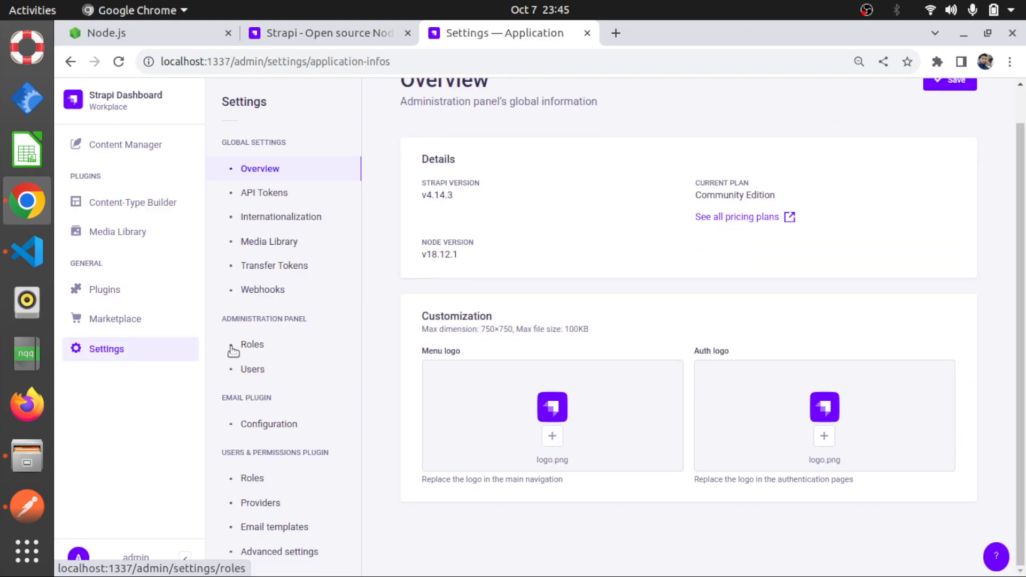
pyautogui.click(254, 475)
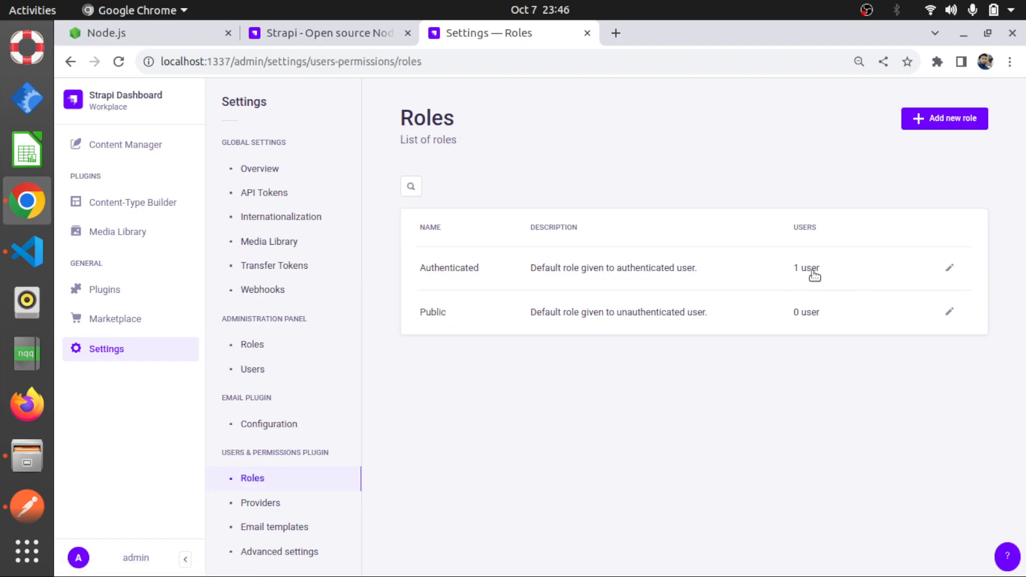
pyautogui.click(944, 270)
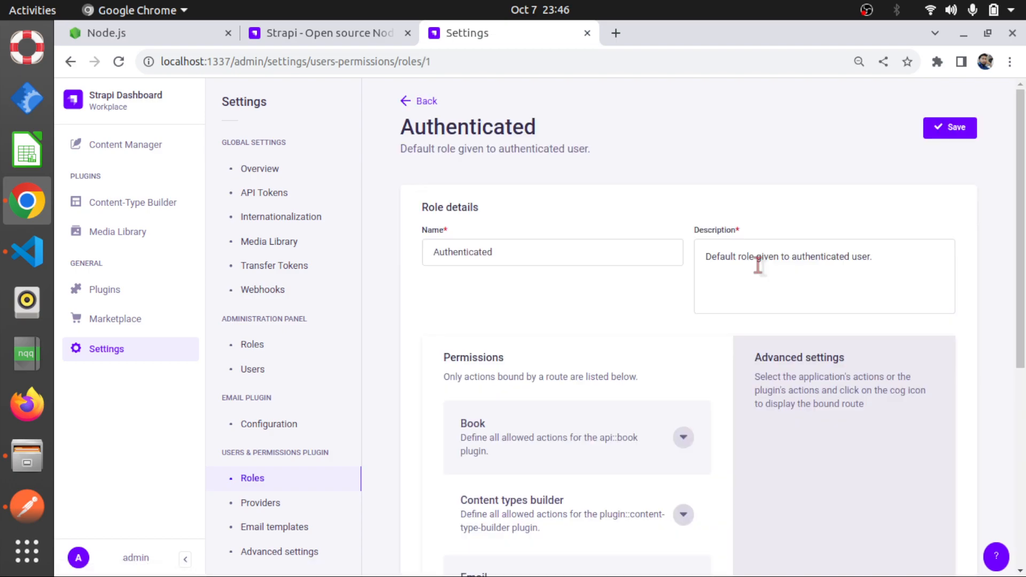
pyautogui.scroll(-4, 635, 338)
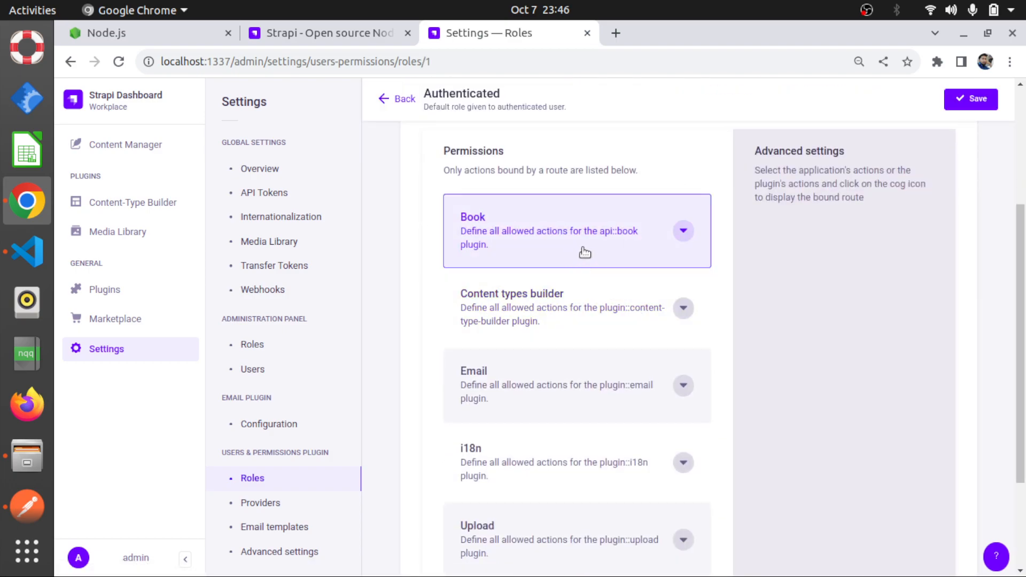
# Allow all Book actions for the Authenticated role and show the API route bound to the create action
pyautogui.click(684, 231)
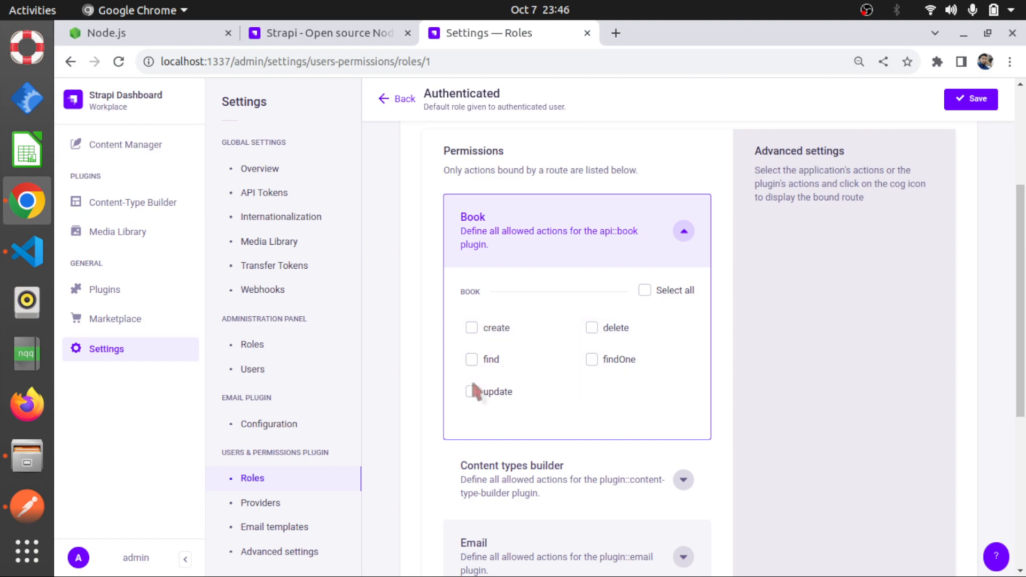
pyautogui.click(645, 292)
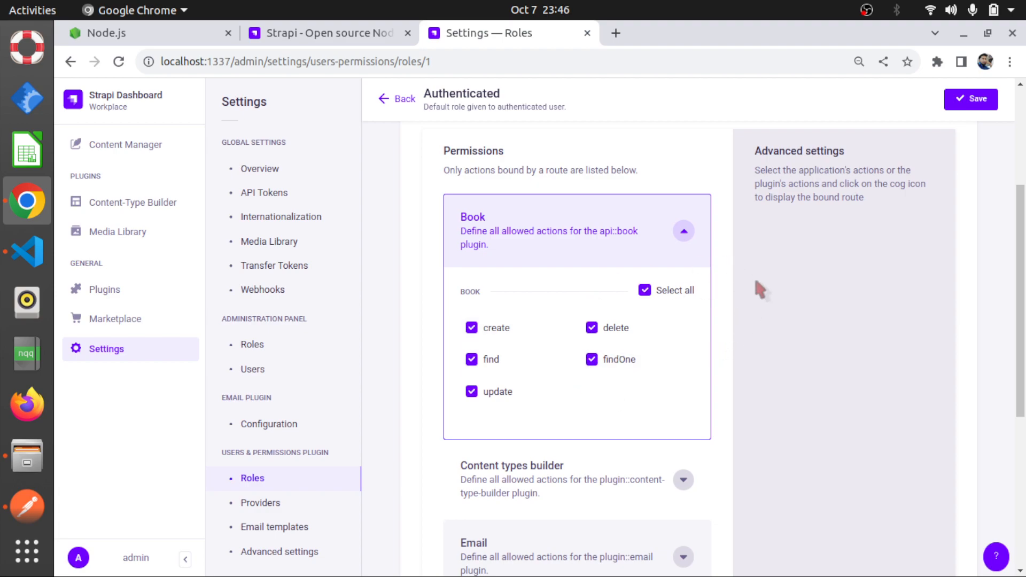
pyautogui.scroll(2, 754, 289)
pyautogui.scroll(-1, 754, 289)
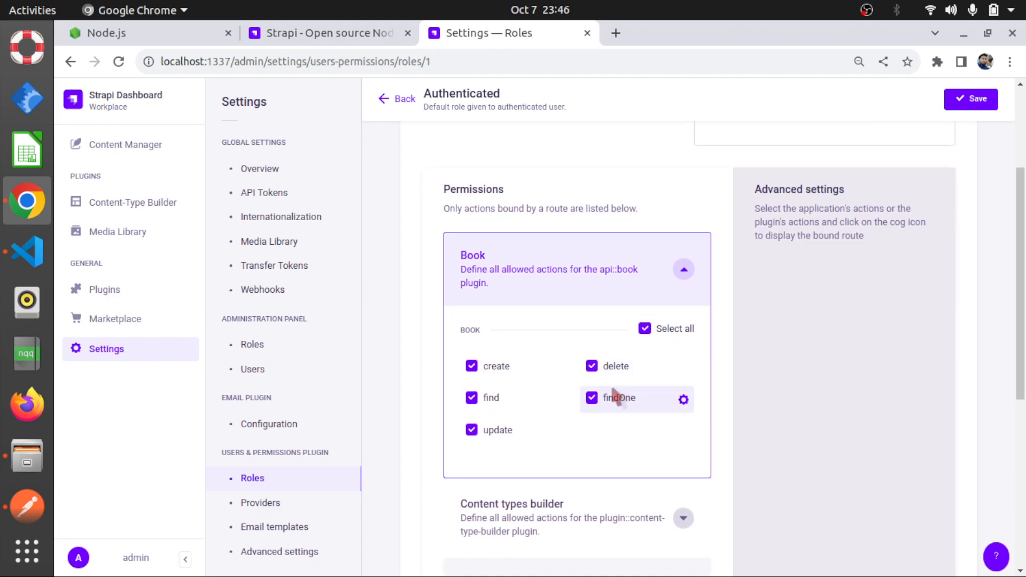
pyautogui.click(494, 366)
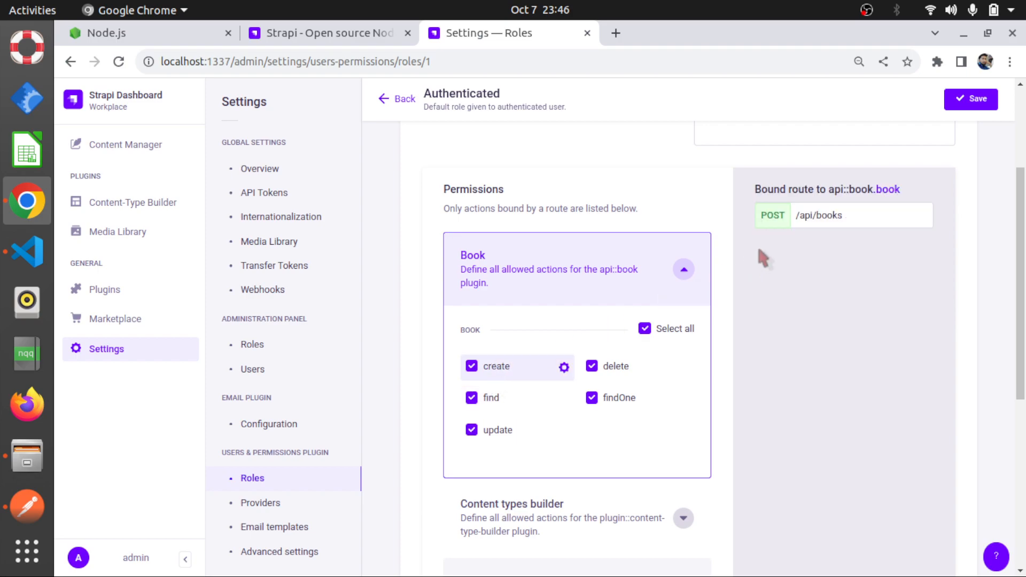
pyautogui.moveTo(867, 219); pyautogui.dragTo(782, 216)
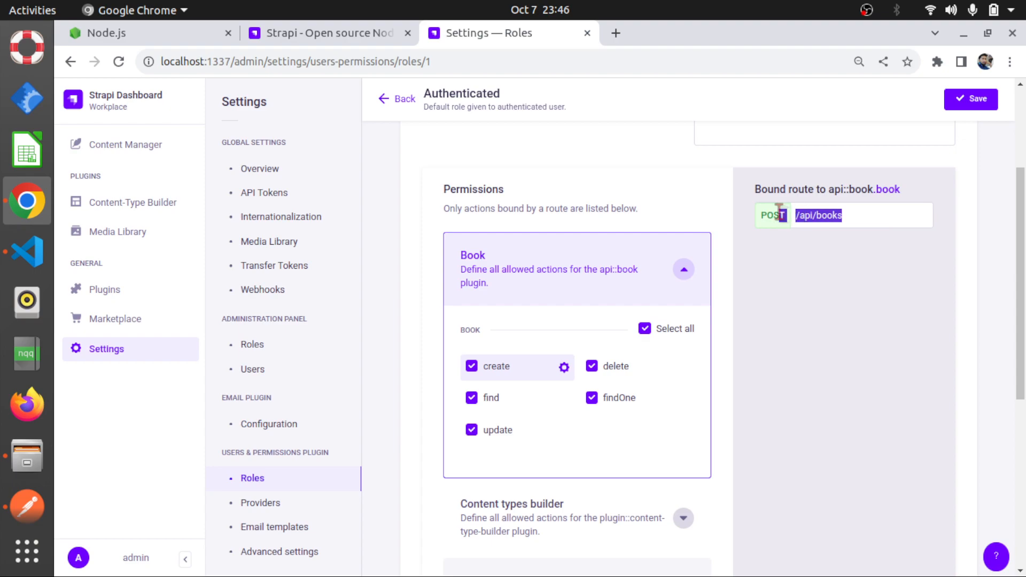
# Copy the /api/books route path bound to the Book create action
pyautogui.click(874, 215)
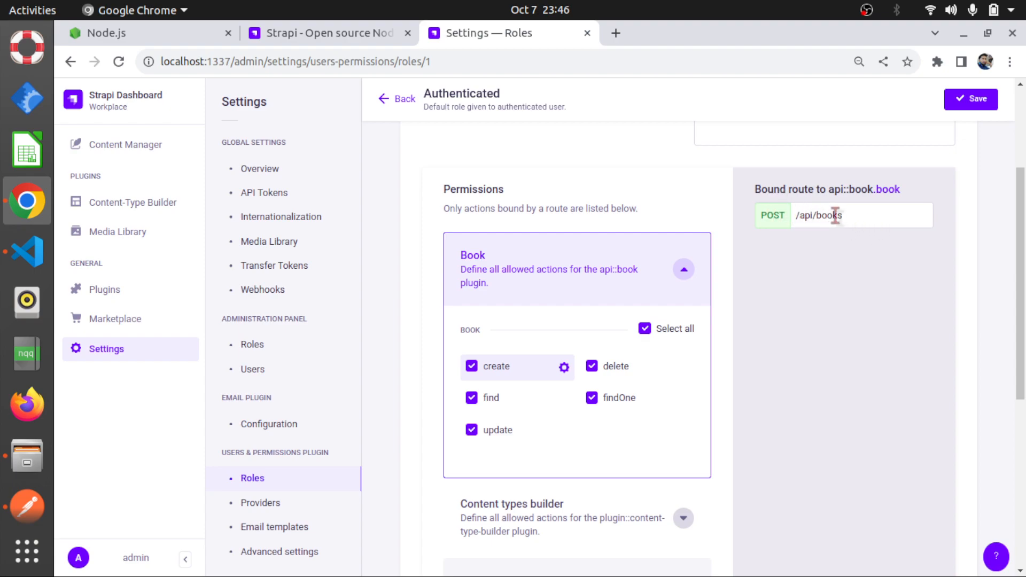
pyautogui.moveTo(862, 220); pyautogui.dragTo(795, 215)
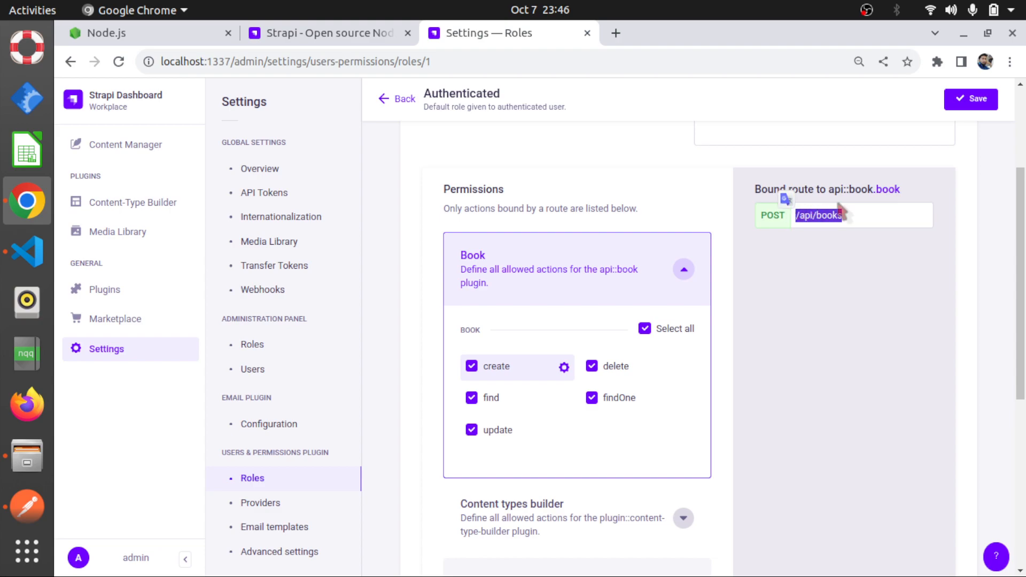
pyautogui.moveTo(901, 190); pyautogui.dragTo(791, 218)
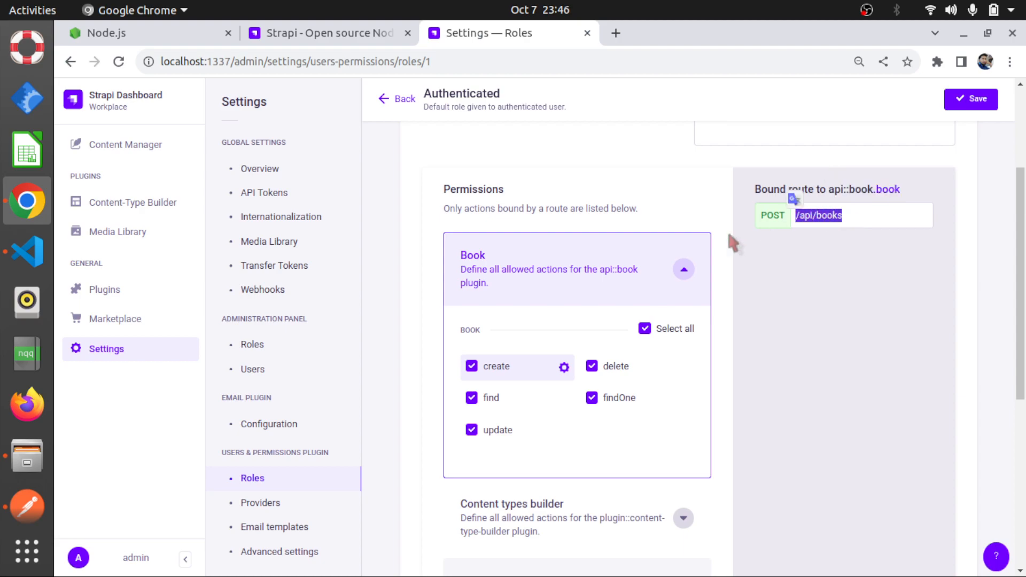
pyautogui.click(859, 212)
pyautogui.moveTo(854, 216); pyautogui.dragTo(794, 219)
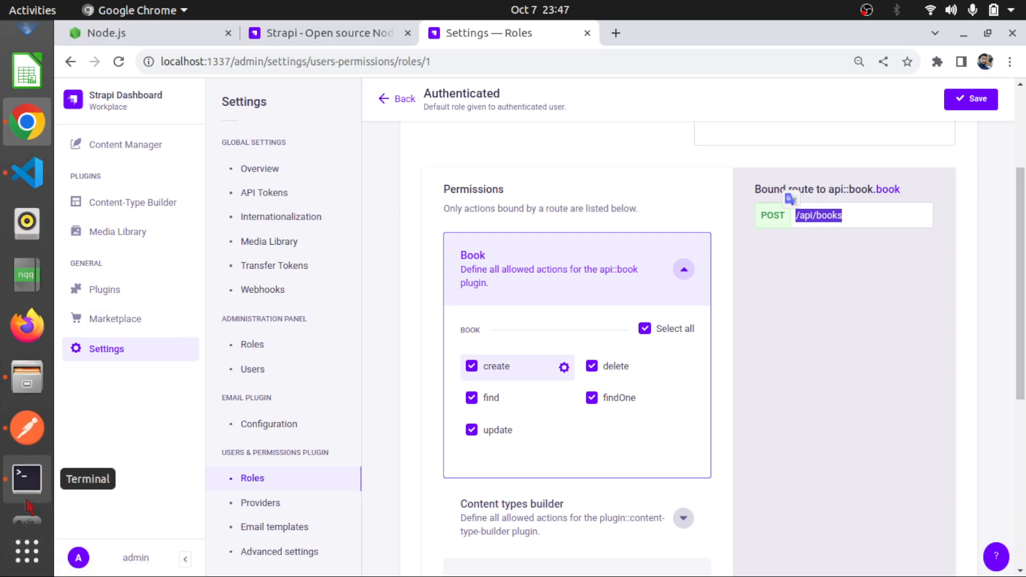
# Save the Authenticated role with its Book permissions in Strapi
pyautogui.click(28, 431)
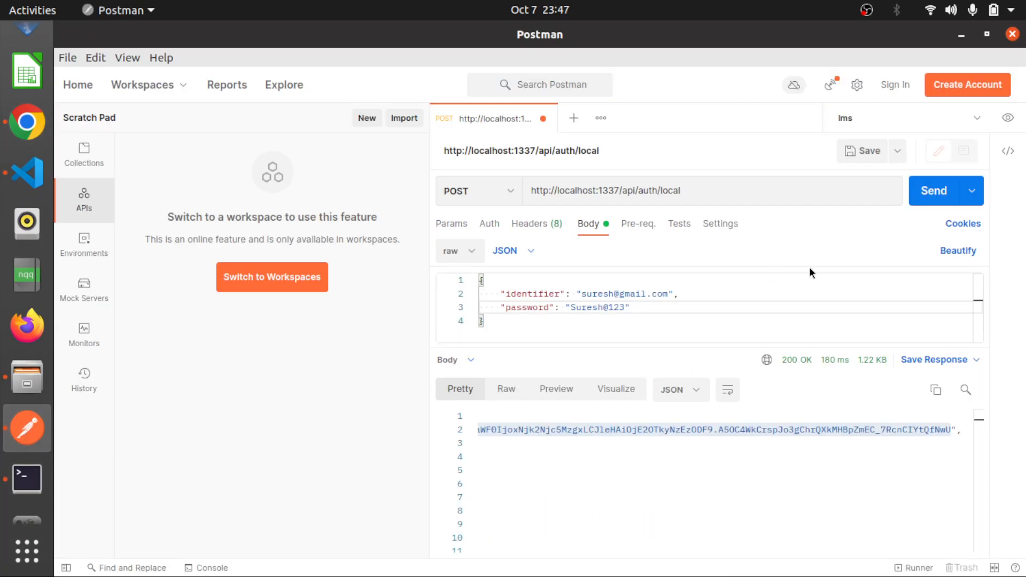
pyautogui.click(26, 133)
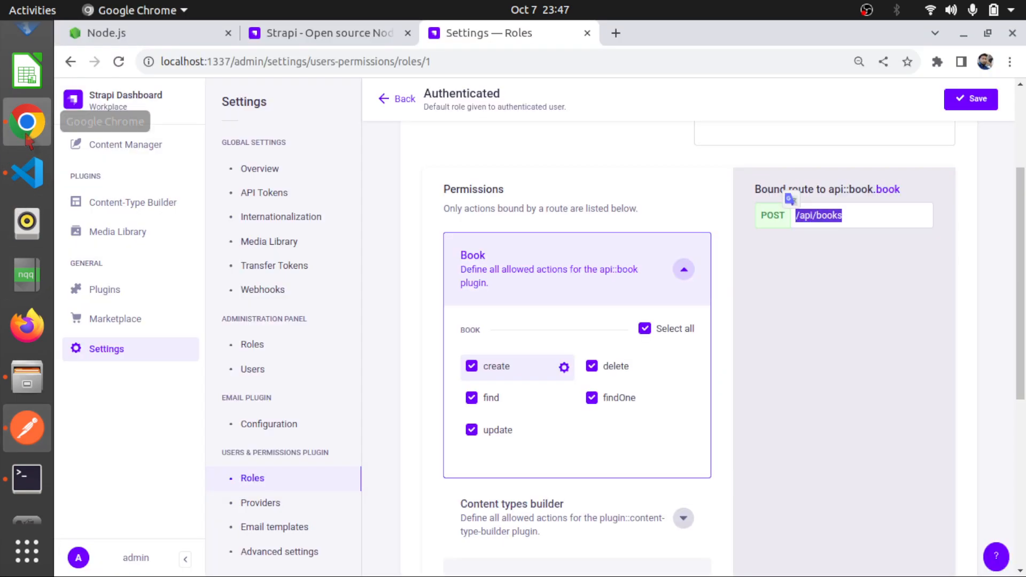
pyautogui.click(971, 101)
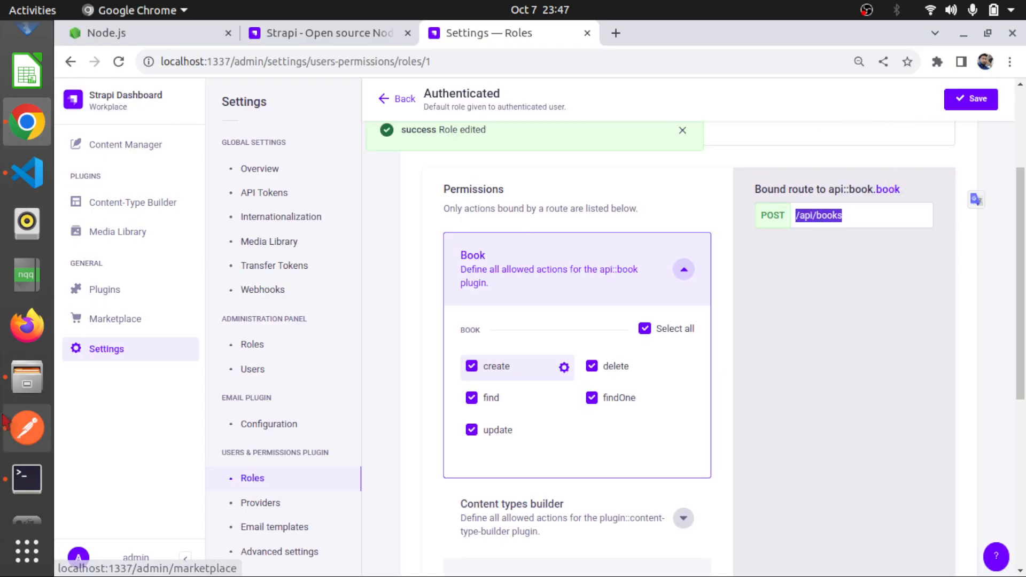
pyautogui.scroll(-4, 6, 422)
pyautogui.scroll(5, 5, 421)
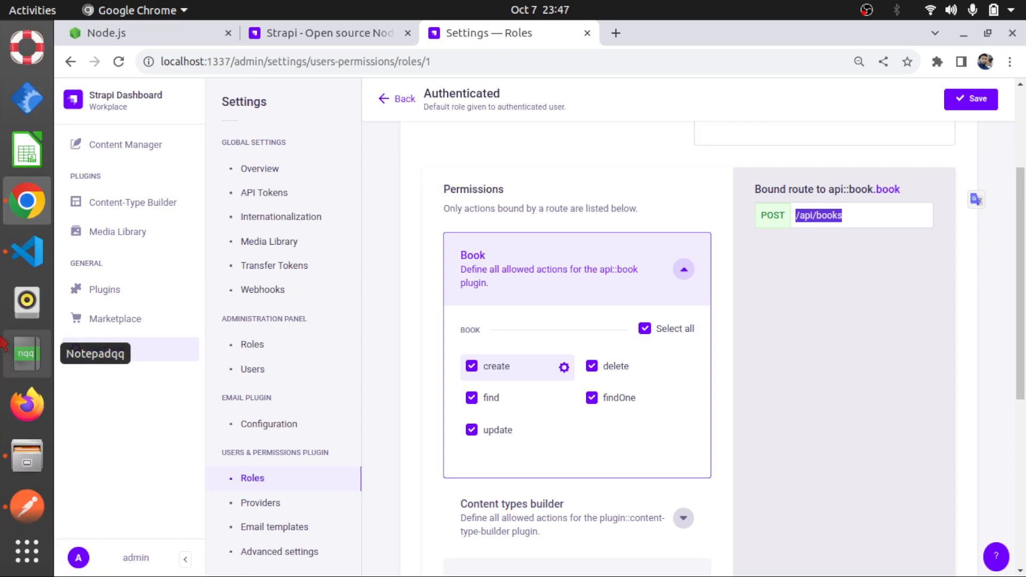
pyautogui.scroll(-4, 4, 344)
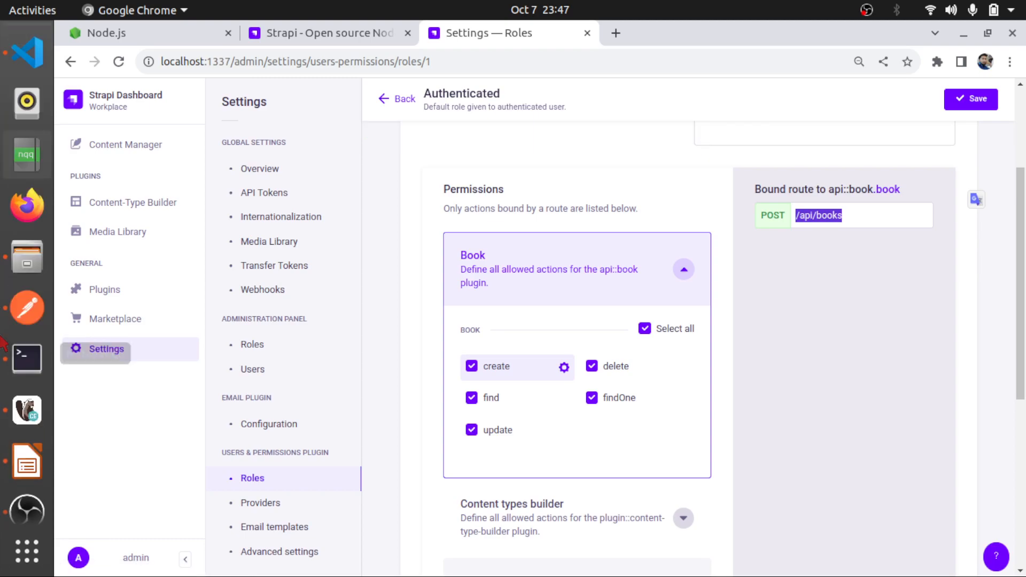
pyautogui.click(5, 291)
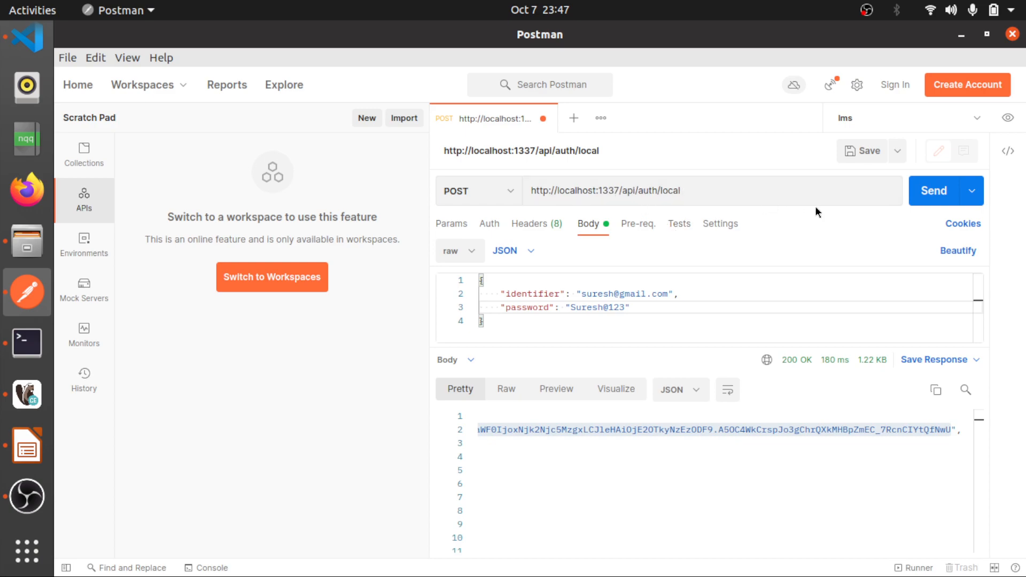
pyautogui.click(931, 194)
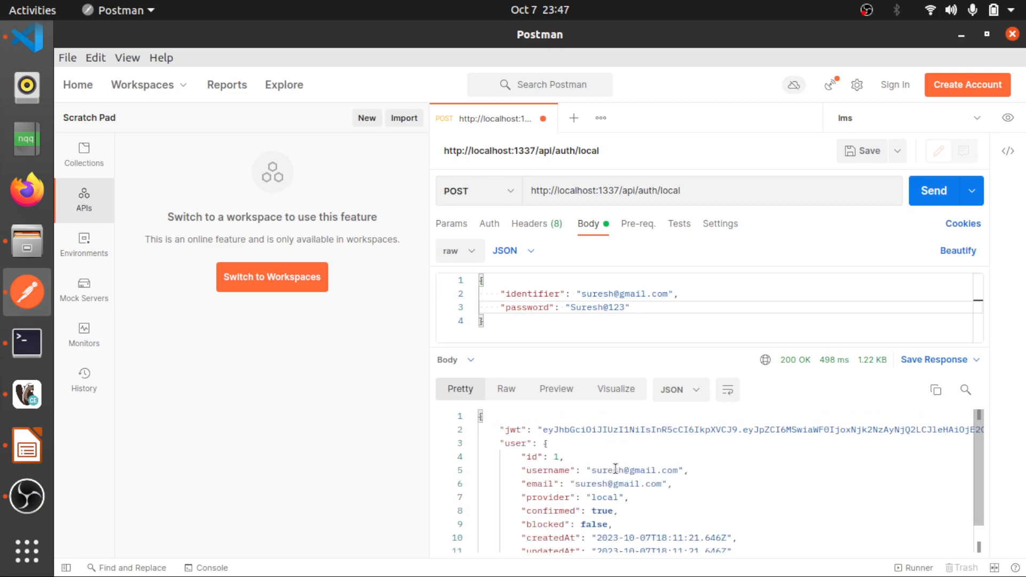
pyautogui.scroll(-2, 616, 470)
pyautogui.scroll(2, 616, 470)
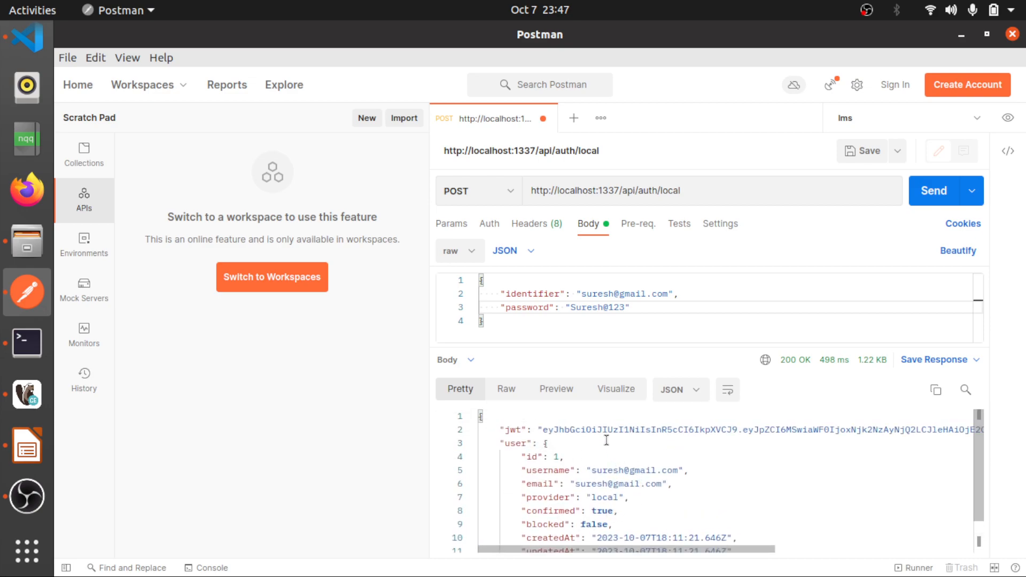
# Create a new GET request to localhost:1337/api/books and send it without authorization
pyautogui.click(577, 121)
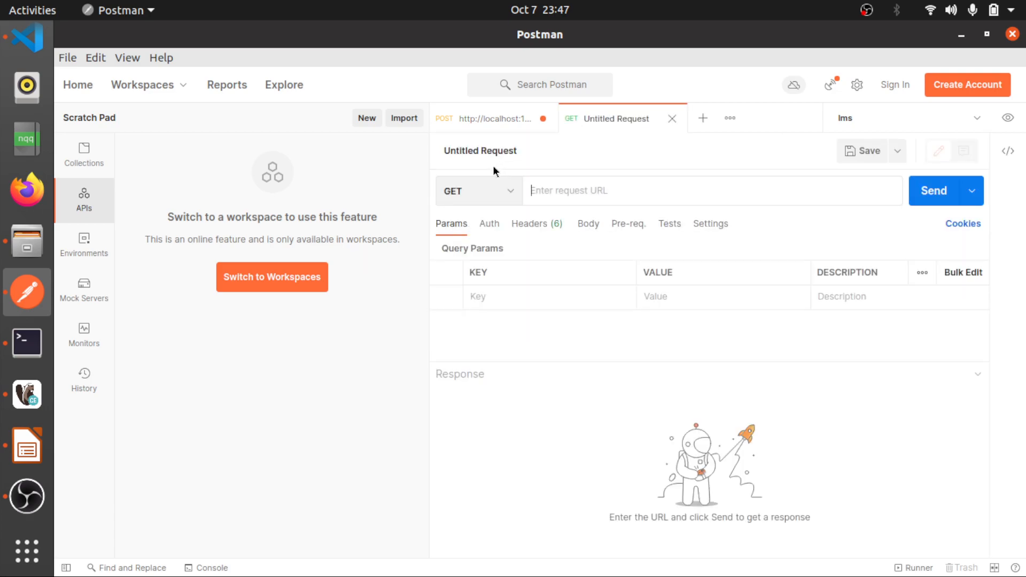
pyautogui.write('l')
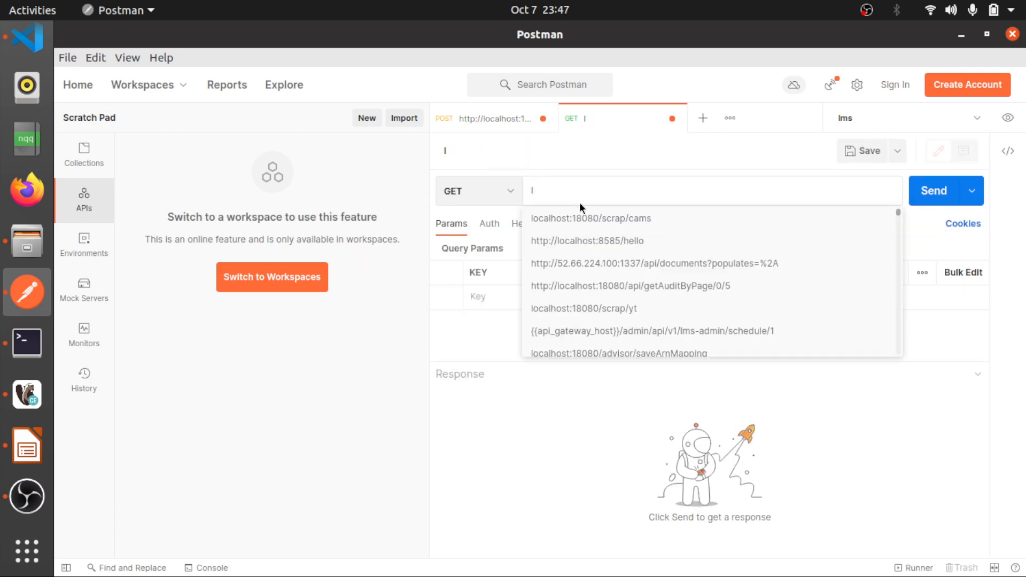
pyautogui.write('ocal')
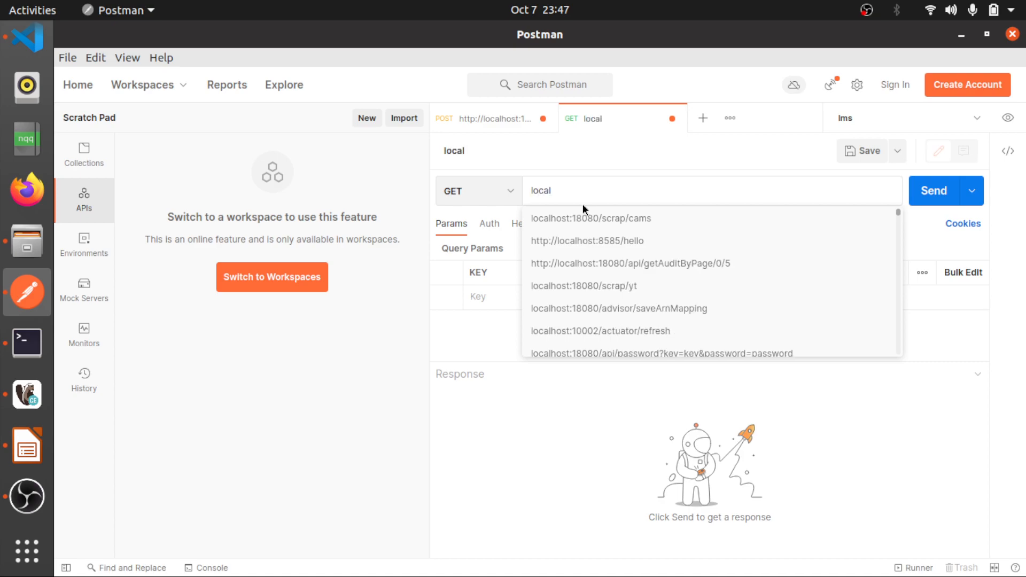
pyautogui.write('host:1337')
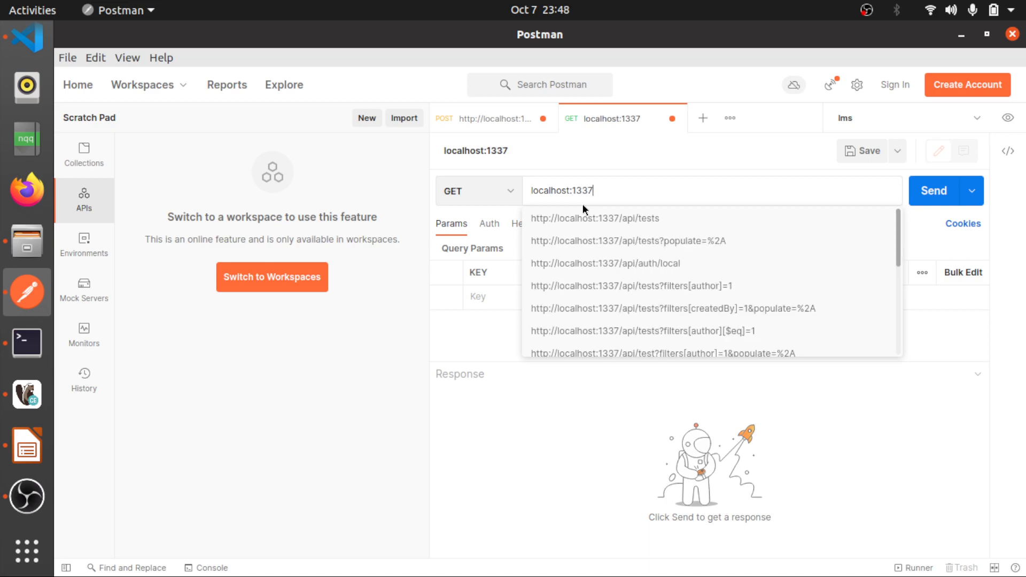
pyautogui.write('//api/books')
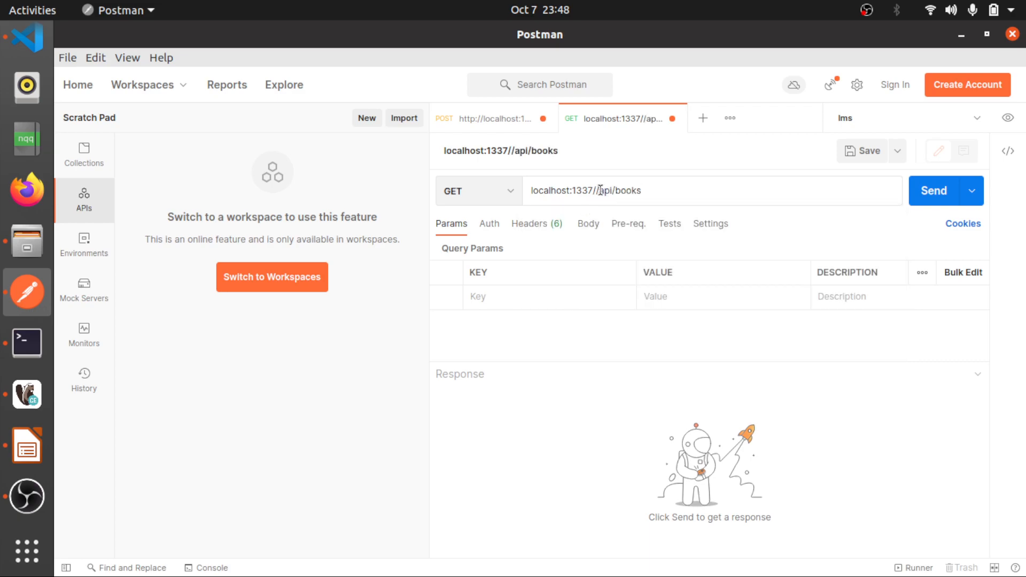
pyautogui.click(600, 190)
pyautogui.press('BackSpace')
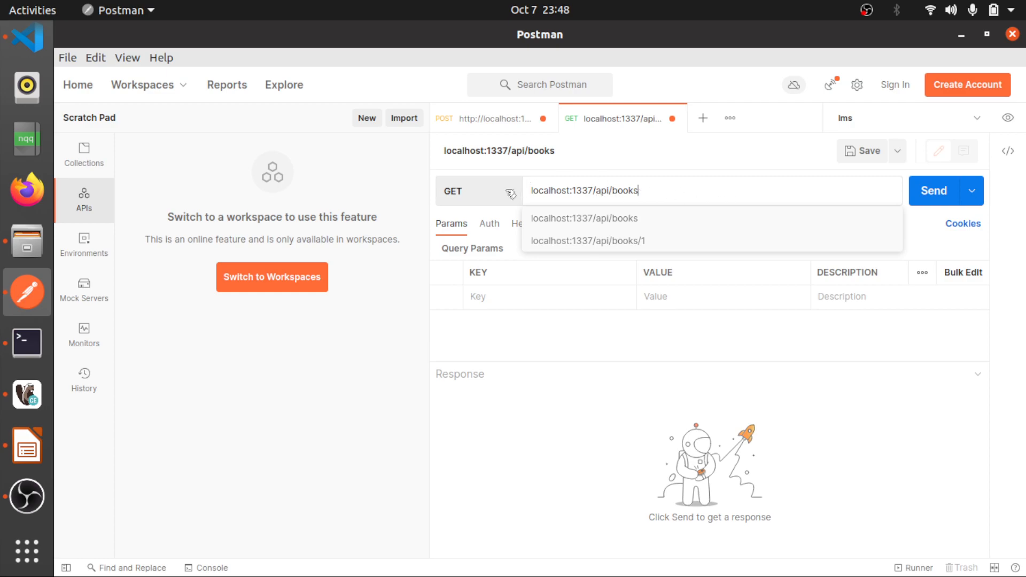
pyautogui.click(936, 198)
pyautogui.click(934, 197)
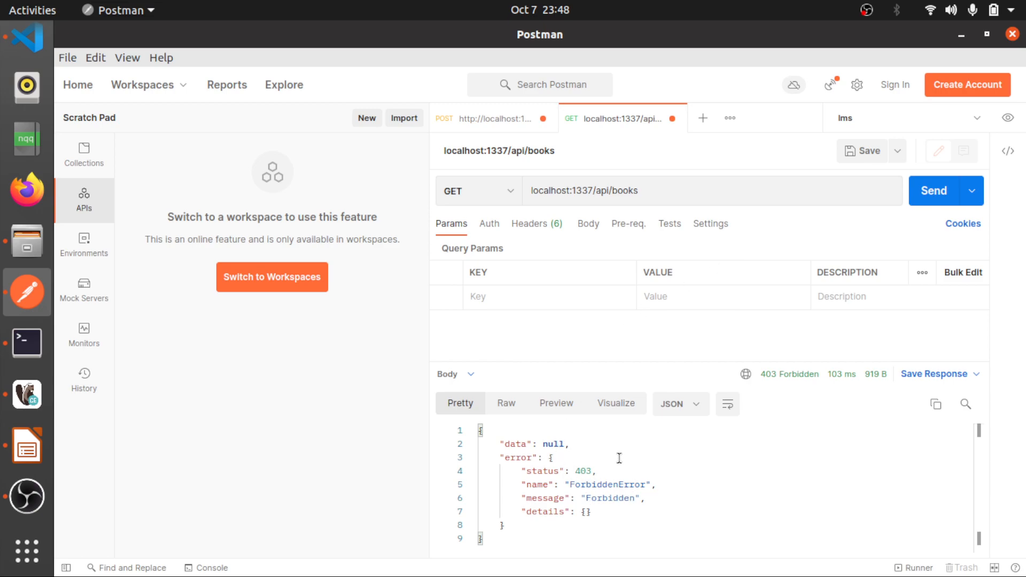
# Copy the full jwt value from the login request's response, without its quotation marks
pyautogui.click(507, 120)
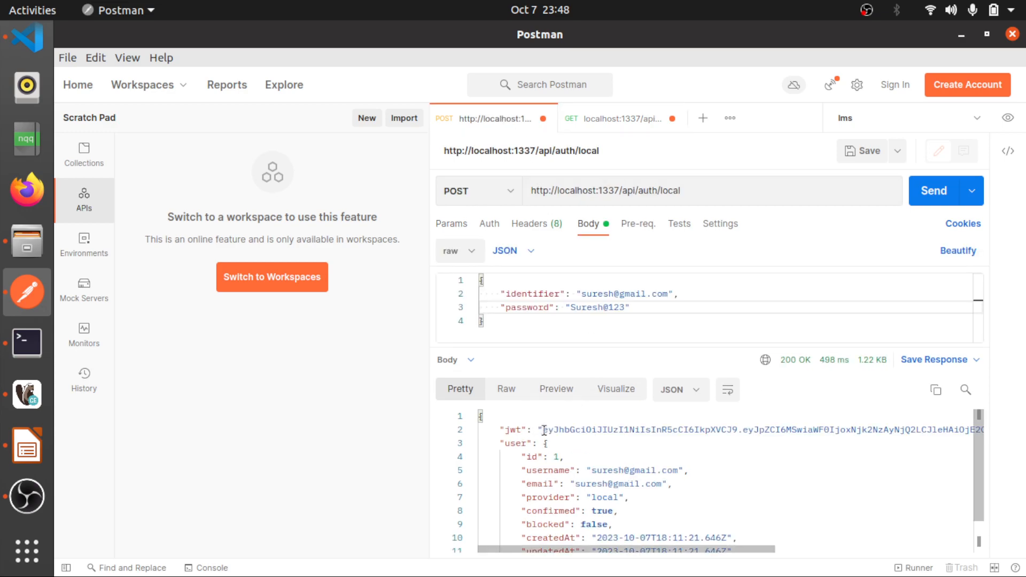
pyautogui.moveTo(568, 430); pyautogui.dragTo(593, 430)
pyautogui.hotkey('shift', 'End')
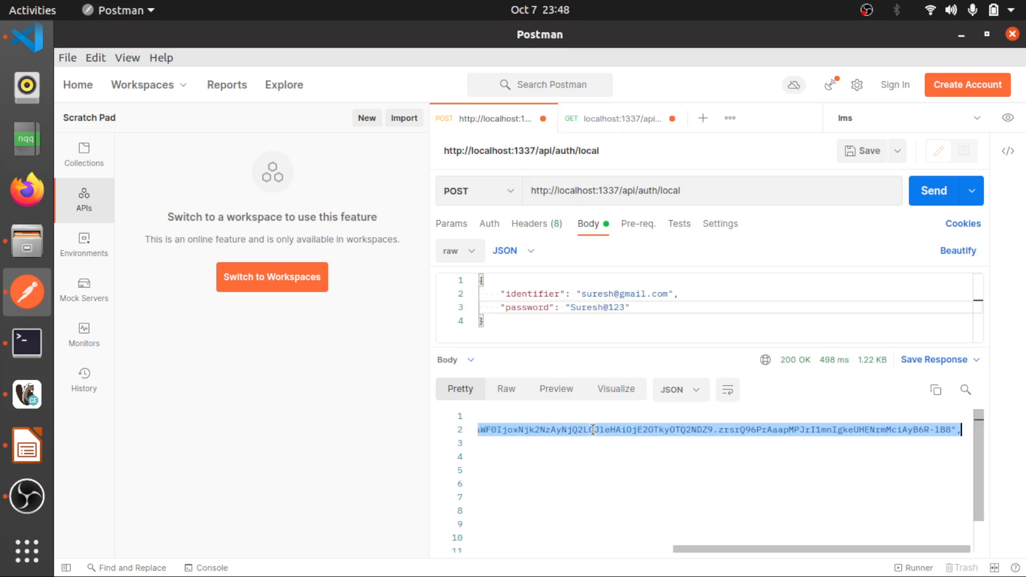
pyautogui.keyDown('shift'); pyautogui.click(949, 431); pyautogui.keyUp('shift')
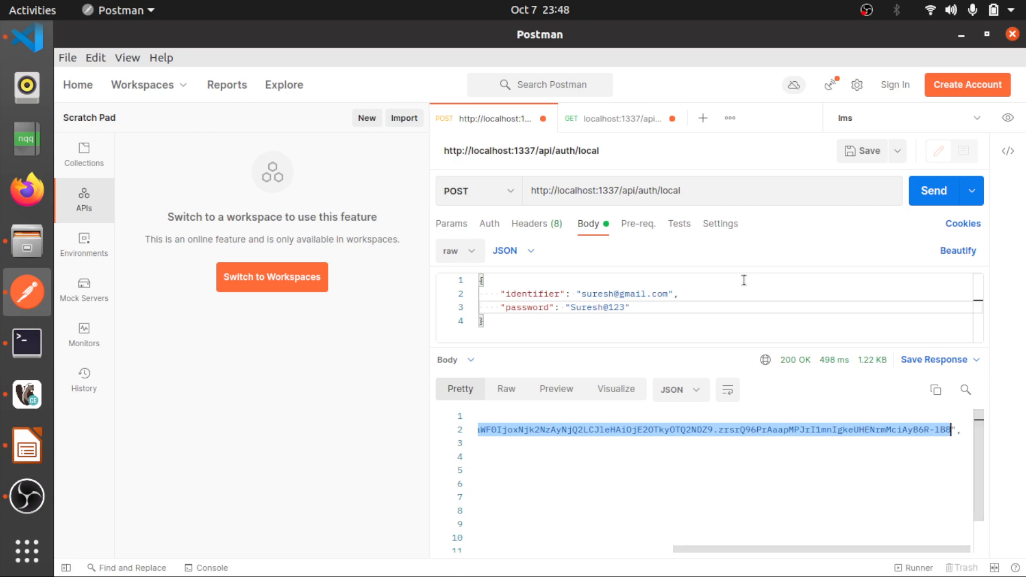
# Set the books request's authorization to Bearer Token and replace the token with the copied JWT
pyautogui.click(602, 121)
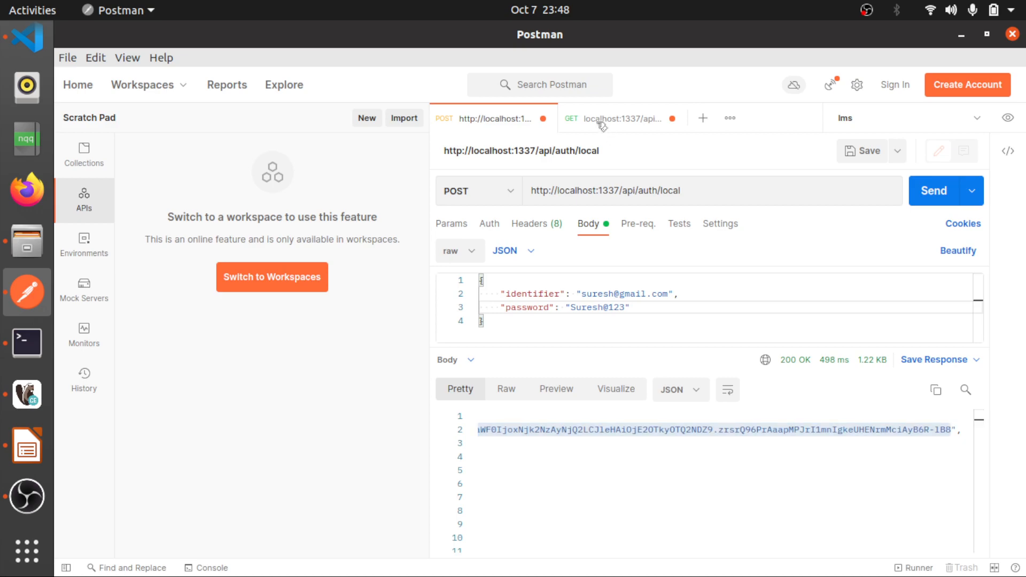
pyautogui.click(489, 227)
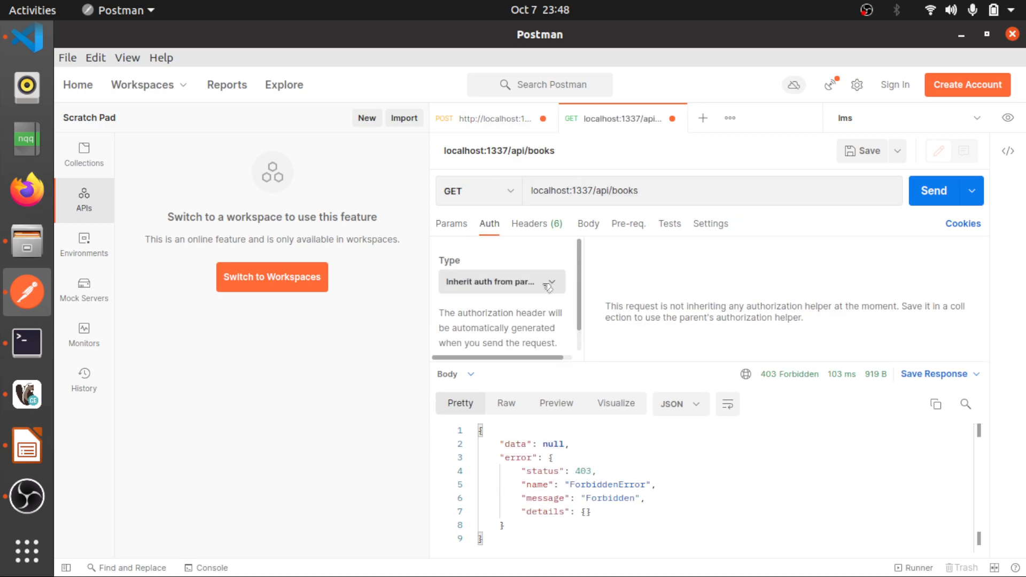
pyautogui.click(497, 281)
pyautogui.click(479, 384)
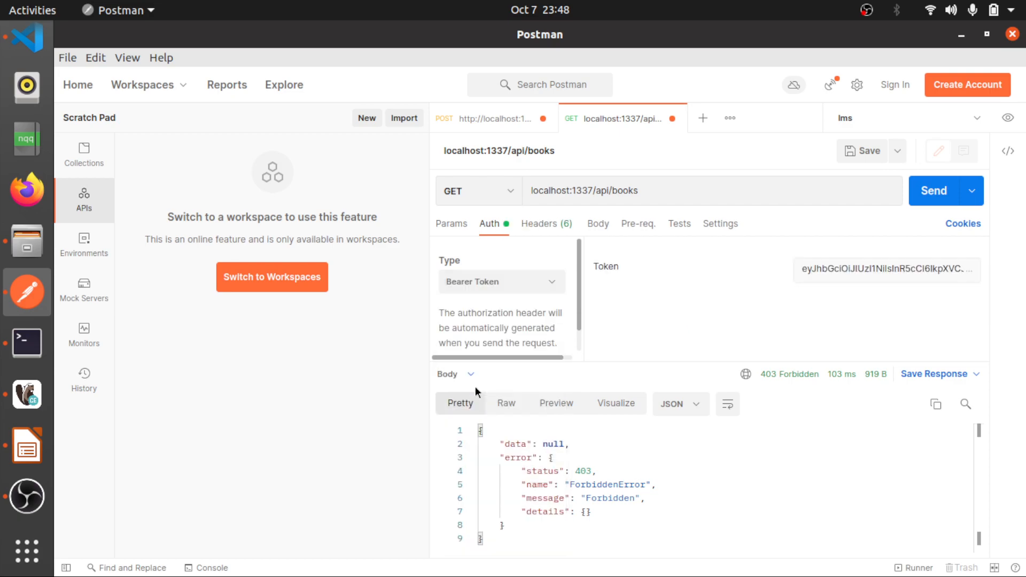
pyautogui.click(837, 270)
pyautogui.hotkey('ctrl', 'a')
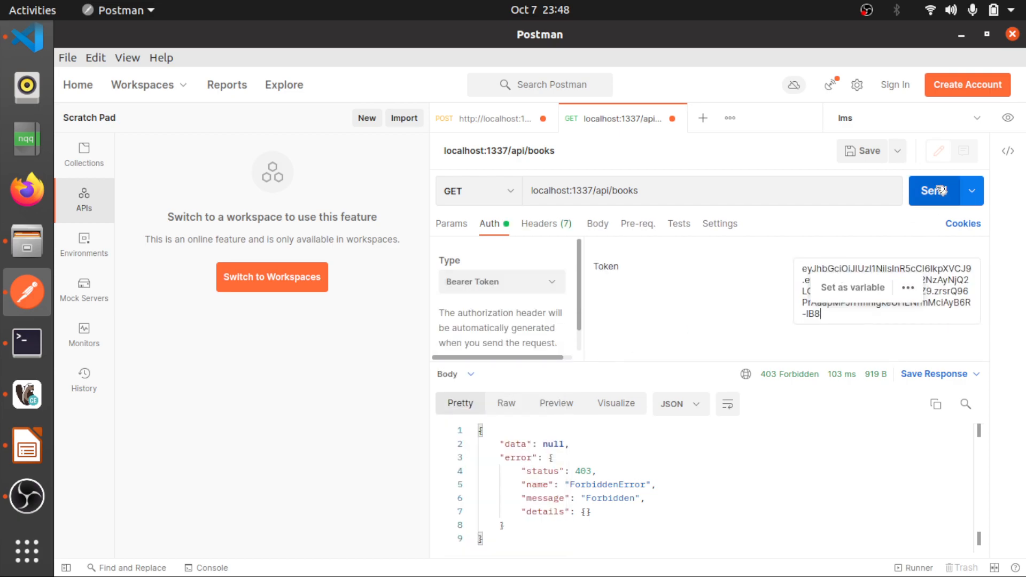
# Send the authorized GET request for books and examine the data array in the response
pyautogui.click(942, 190)
pyautogui.scroll(-1, 581, 485)
pyautogui.scroll(1, 581, 485)
pyautogui.moveTo(559, 444); pyautogui.dragTo(483, 443)
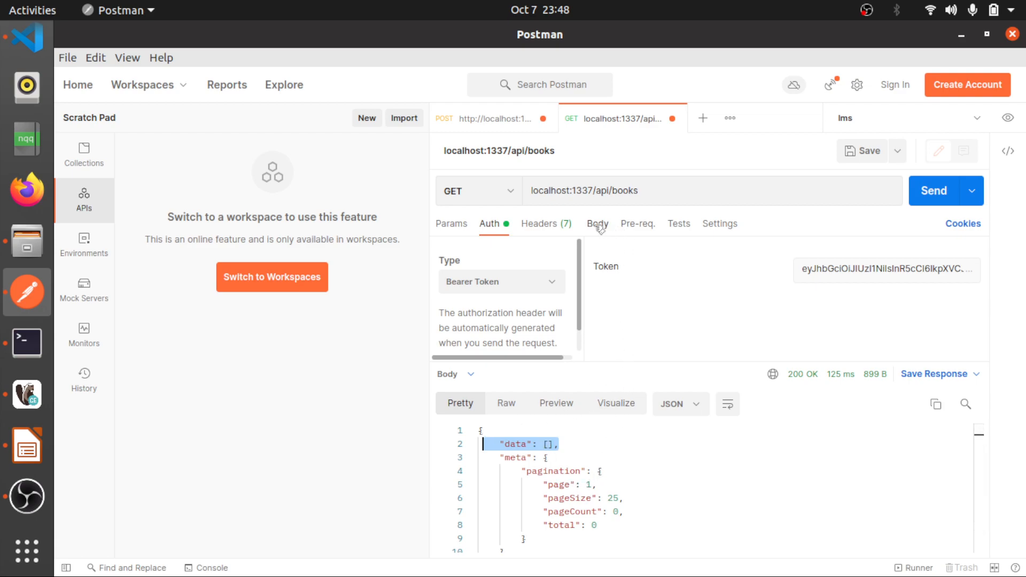
# Change the books request's method to POST and set its body to raw JSON
pyautogui.click(512, 195)
pyautogui.click(512, 195)
pyautogui.click(527, 243)
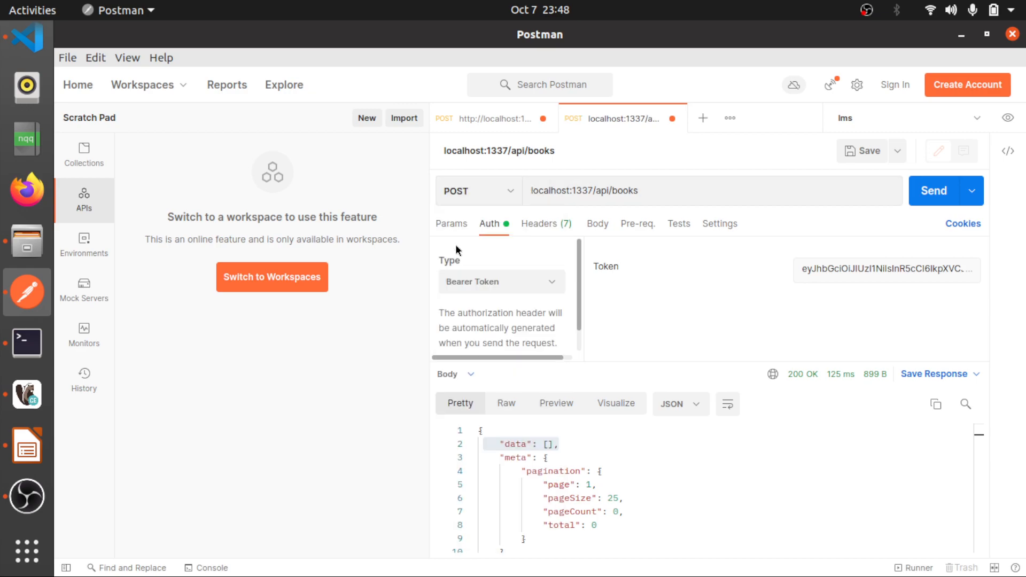
pyautogui.click(602, 224)
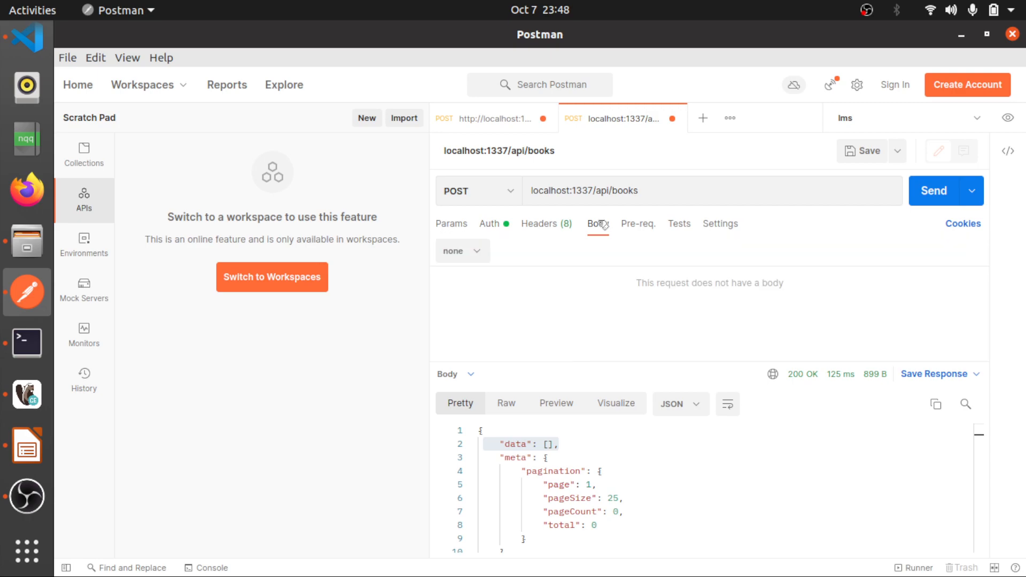
pyautogui.click(486, 252)
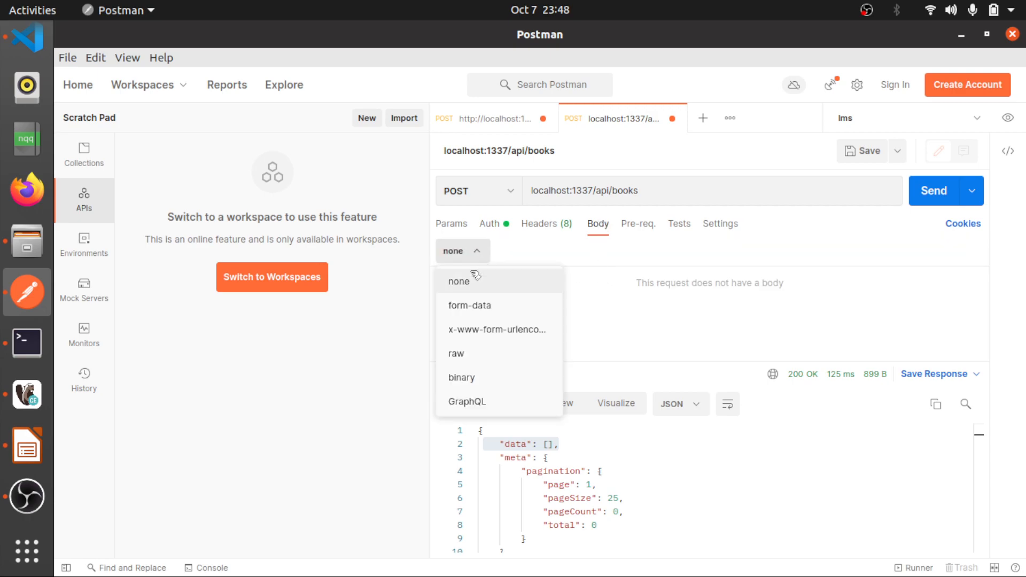
pyautogui.click(463, 363)
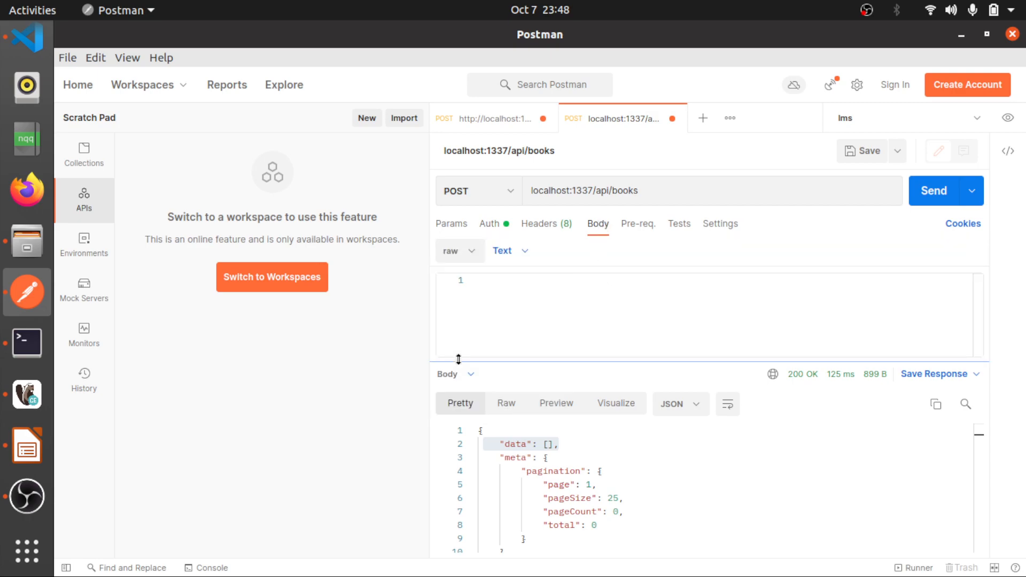
pyautogui.click(523, 253)
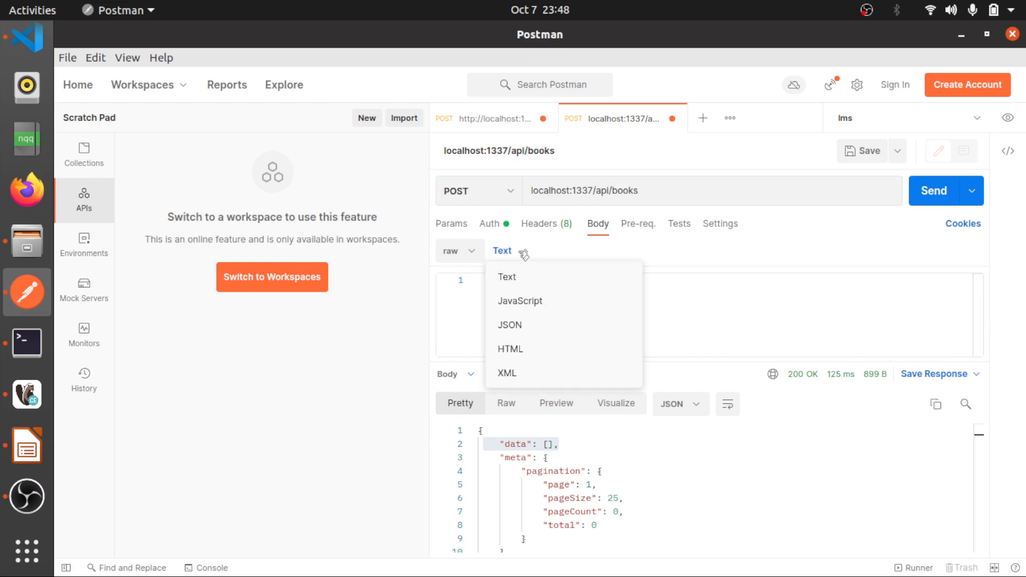
pyautogui.click(510, 324)
# Start the books request's JSON body with an outer object that contains a nested "data" object
pyautogui.click(536, 289)
pyautogui.write('{')
pyautogui.press('Return')
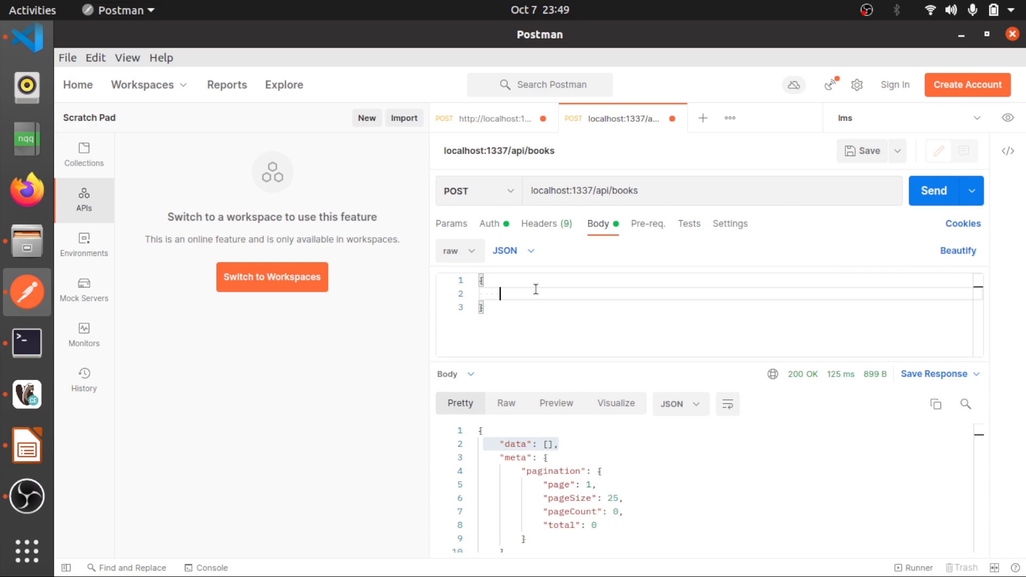
pyautogui.write('"data":{')
pyautogui.press('Return')
# Add the keys "name", "price" and "author" with empty string values inside the data object
pyautogui.write('"')
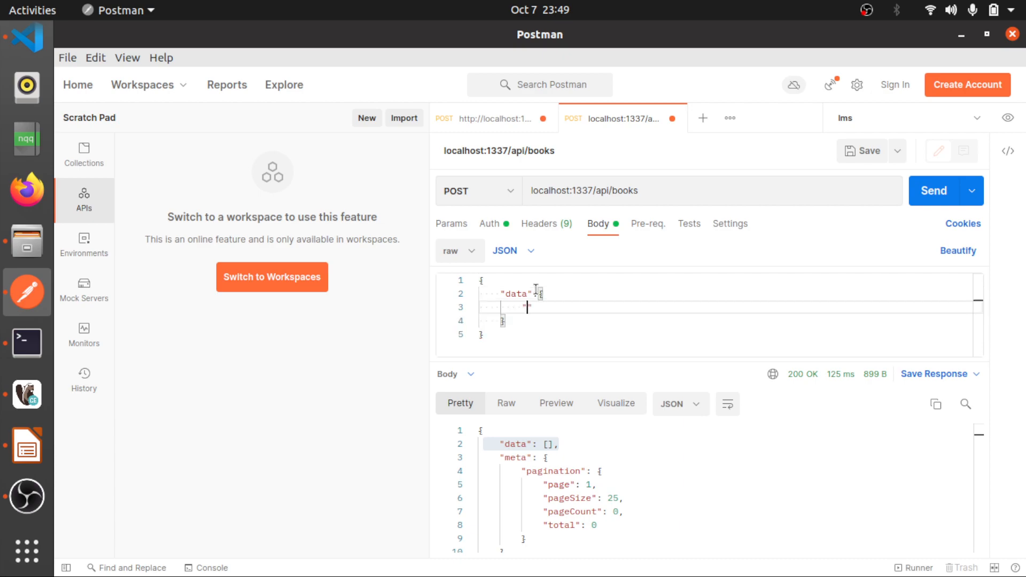
pyautogui.write('name":"",')
pyautogui.press('Return')
pyautogui.write('"')
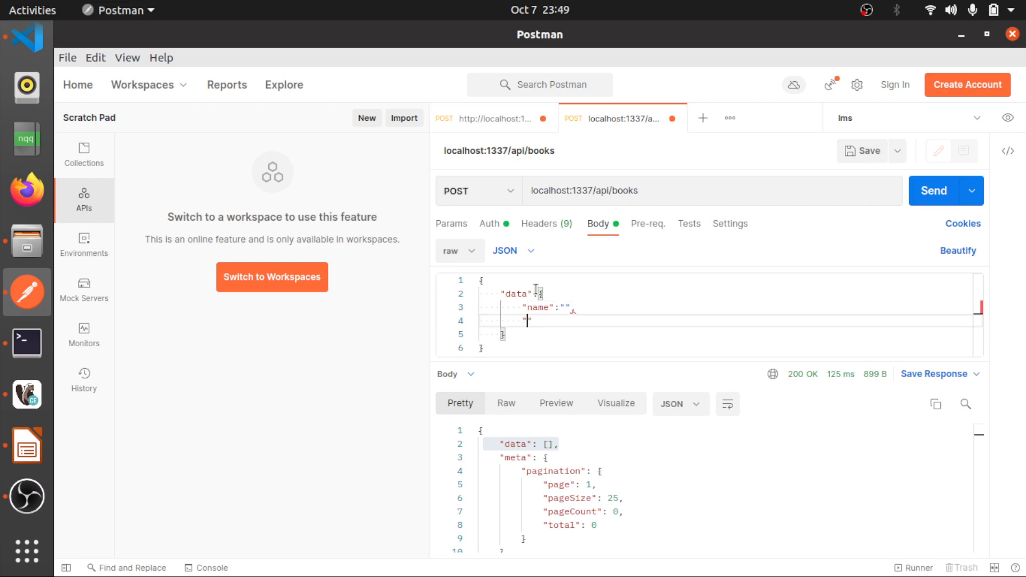
pyautogui.write('price":"",')
pyautogui.press('Return')
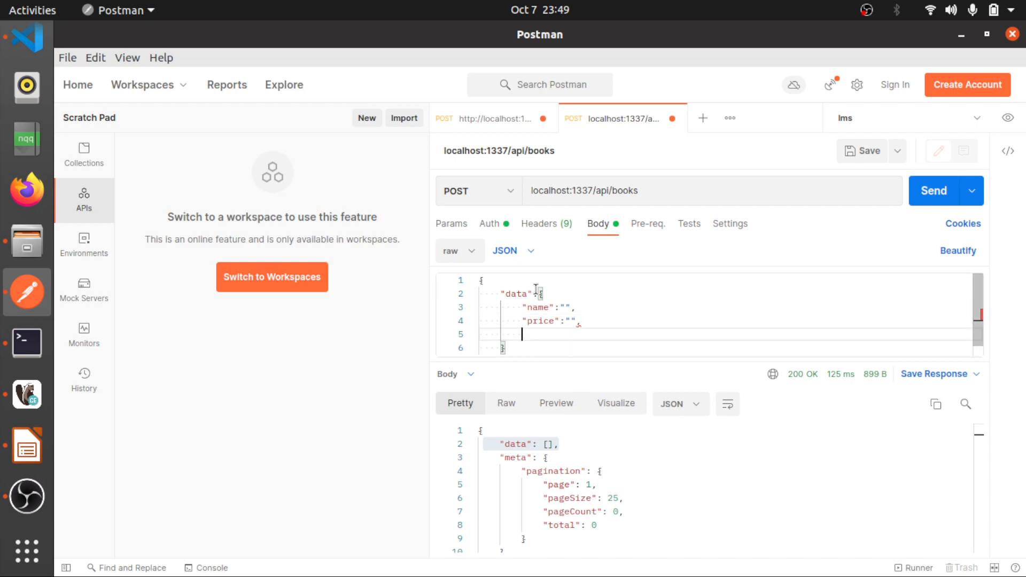
pyautogui.write('"author"')
# Set the book's name to "Java Learn For Fun" and its price to "150.50" in the JSON body
pyautogui.press('Up')
pyautogui.press('Up')
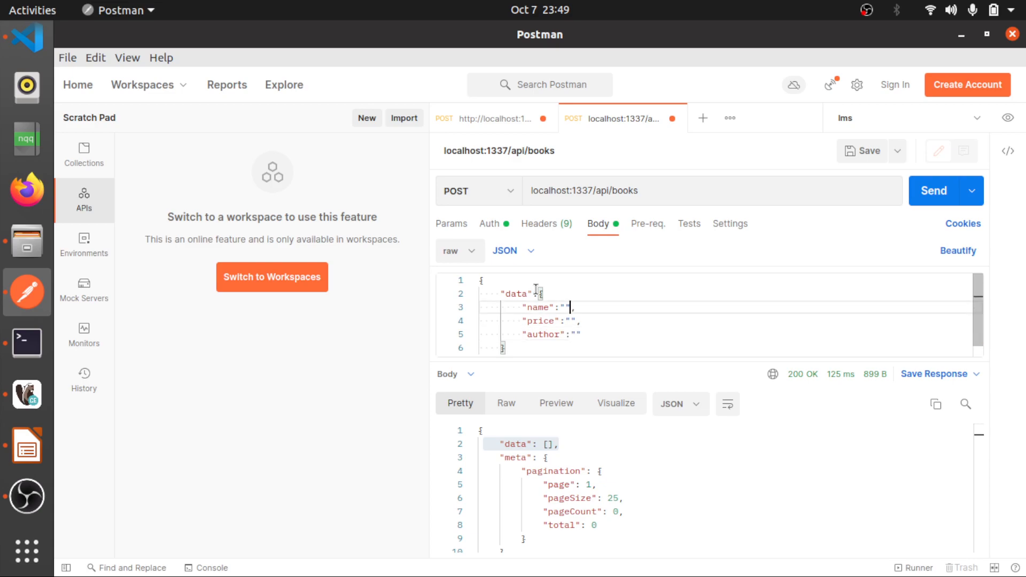
pyautogui.write('Java Learn For Fun')
pyautogui.click(570, 321)
pyautogui.write('150')
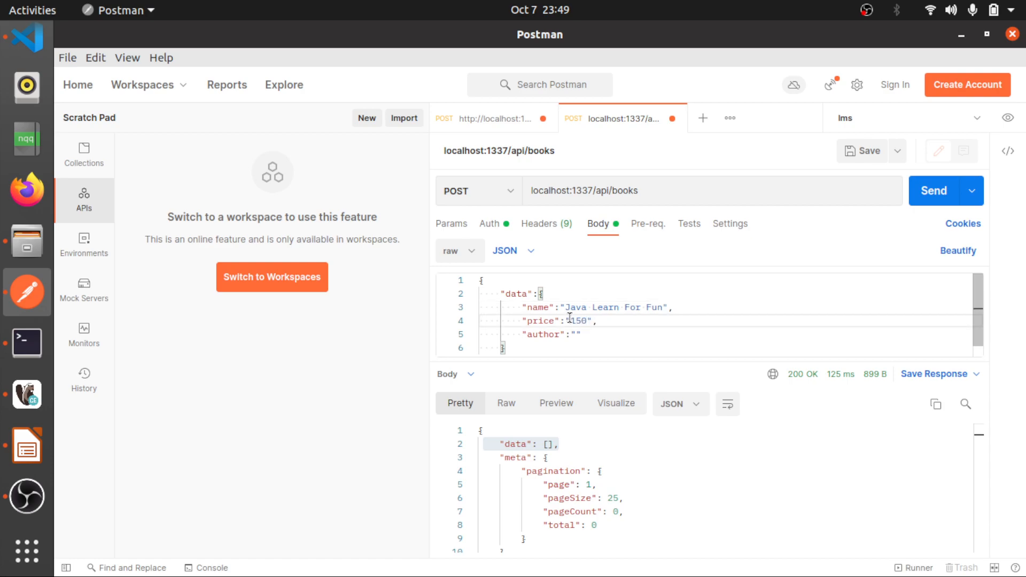
pyautogui.write('.50')
# Enter the author's name as the value of the author key in the JSON body
pyautogui.click(578, 332)
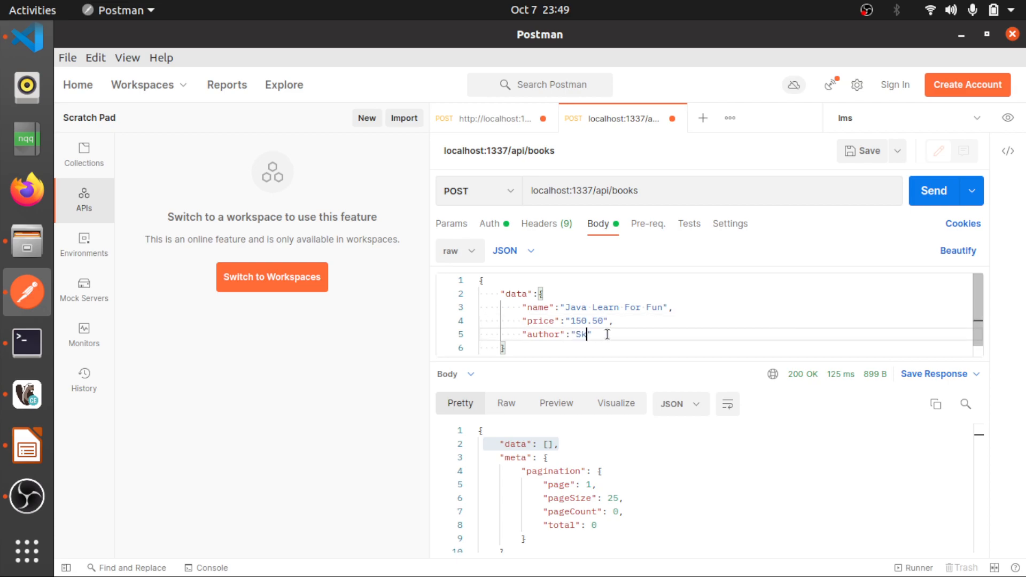
# Send the POST request to create the book and examine the id and attributes in the response
pyautogui.click(933, 192)
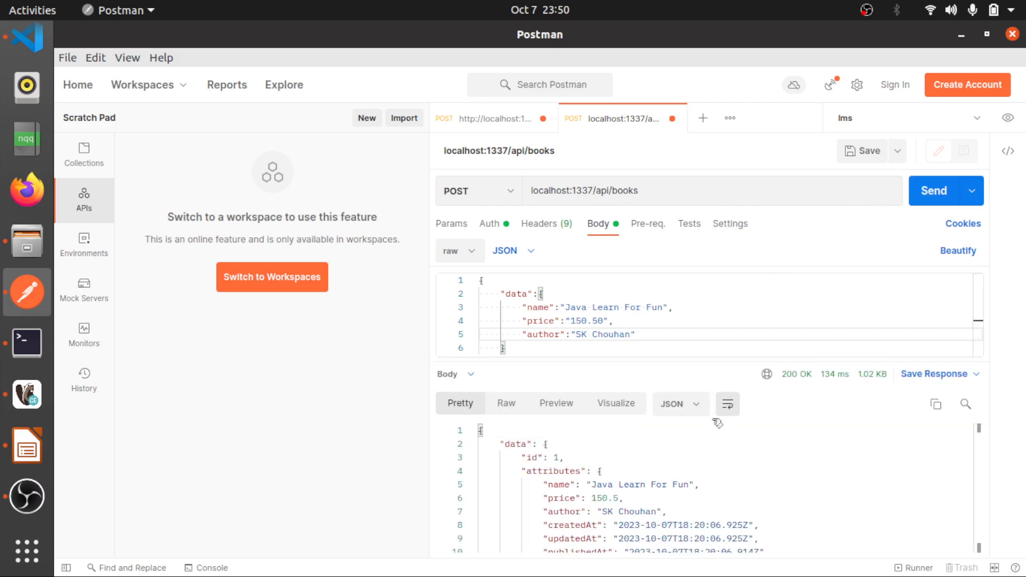
pyautogui.scroll(-3, 603, 489)
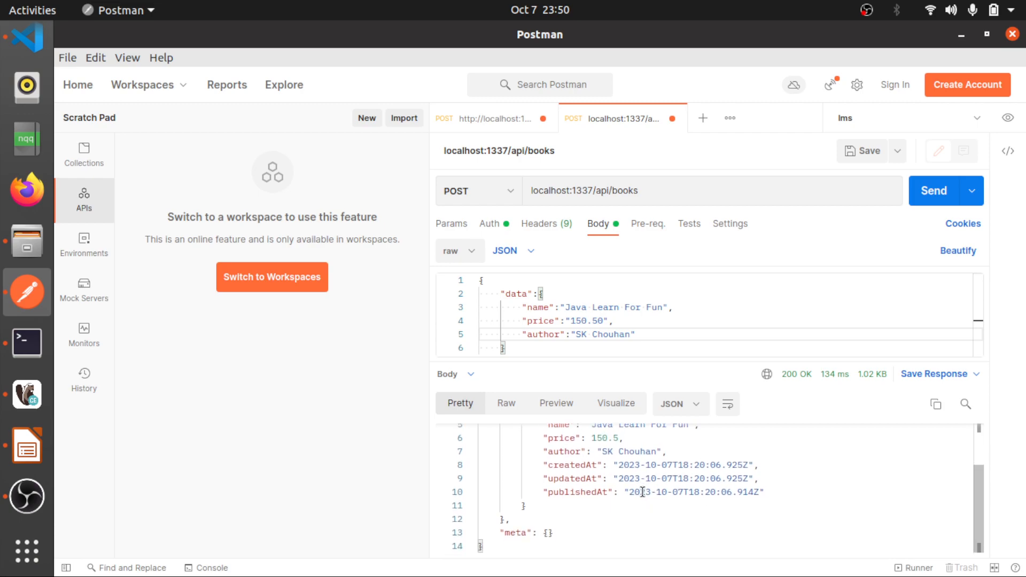
pyautogui.scroll(3, 643, 492)
pyautogui.moveTo(521, 458); pyautogui.dragTo(589, 456)
pyautogui.scroll(-1, 579, 504)
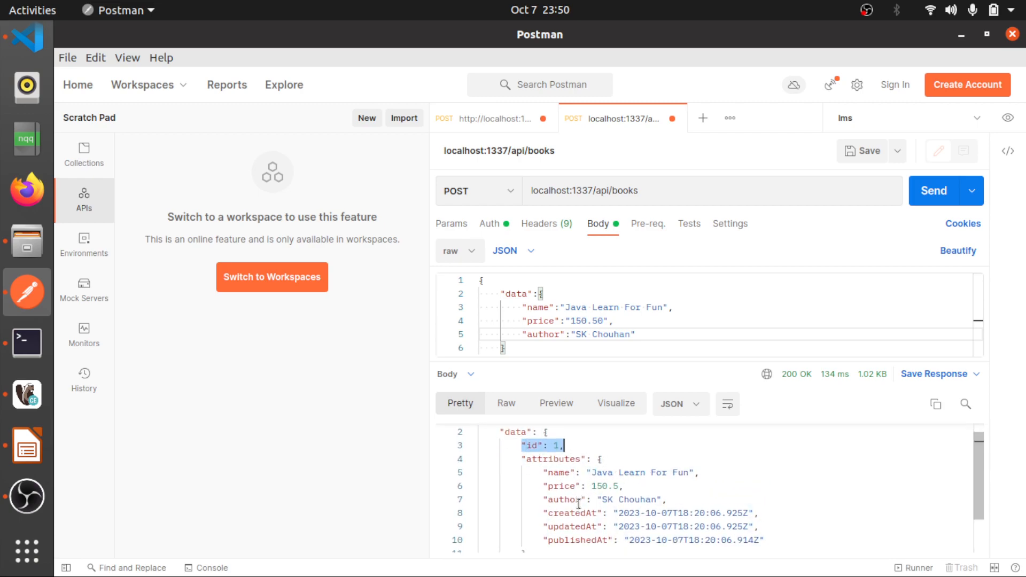
pyautogui.scroll(-3, 579, 504)
pyautogui.scroll(4, 579, 504)
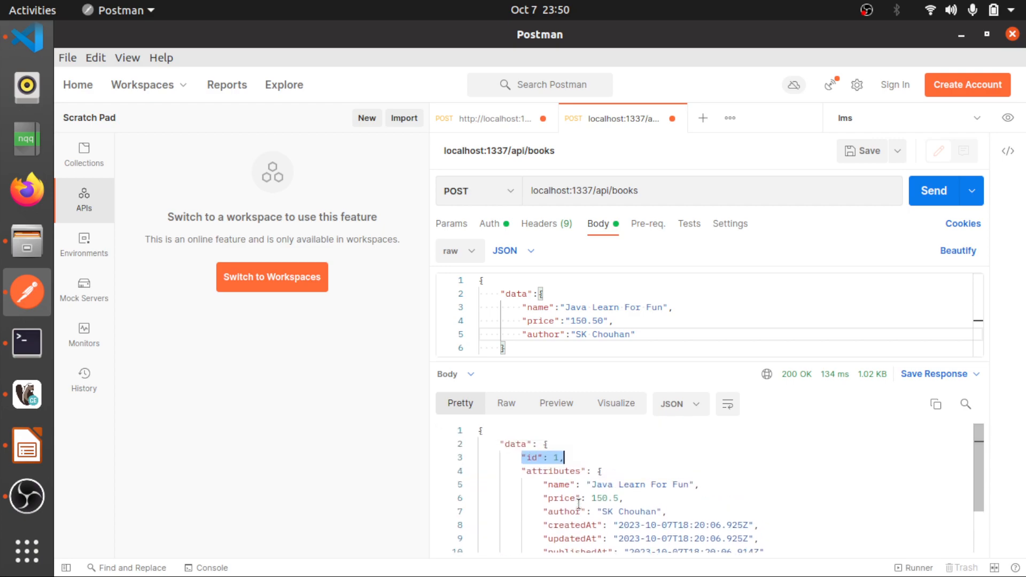
# Change the books request's method to GET, send it and examine the book entry and its id in the response
pyautogui.click(514, 192)
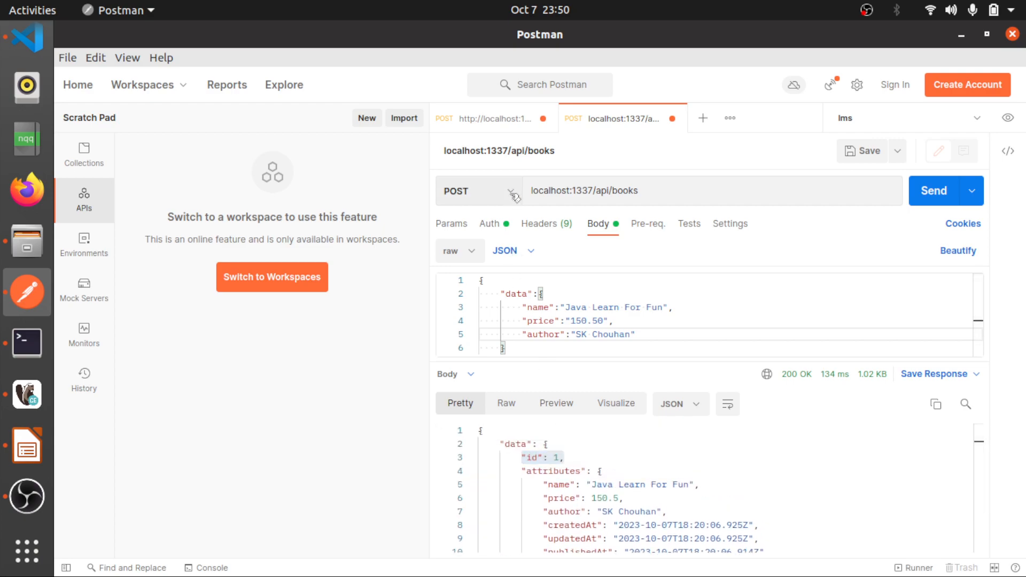
pyautogui.click(470, 226)
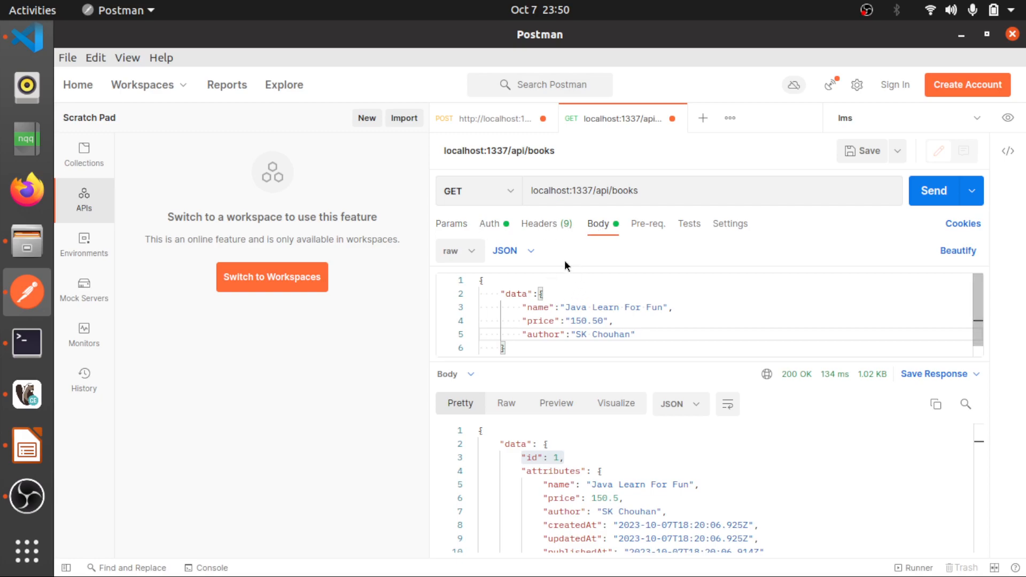
pyautogui.click(931, 199)
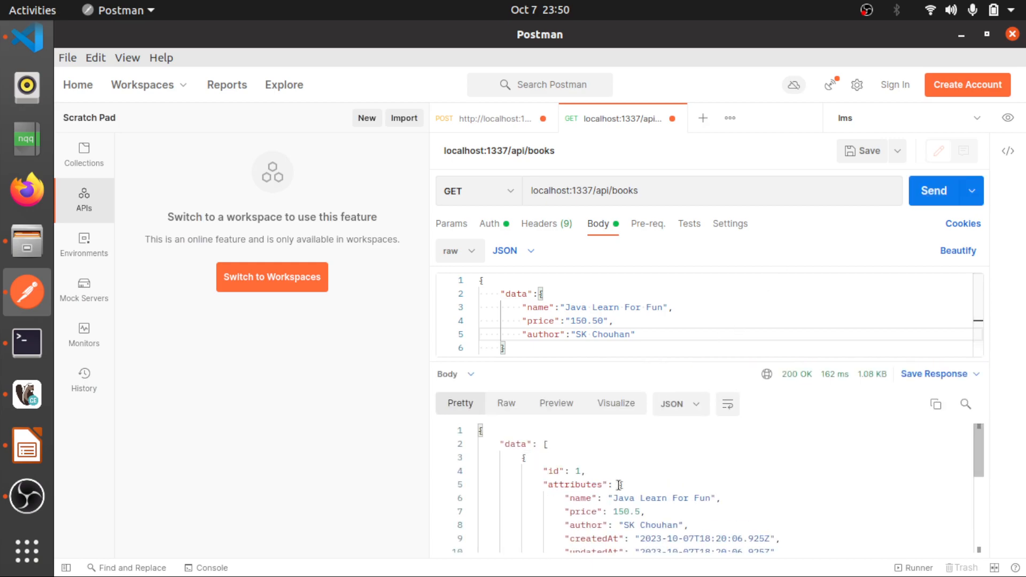
pyautogui.scroll(-5, 614, 481)
pyautogui.scroll(5, 615, 481)
pyautogui.scroll(-5, 535, 500)
pyautogui.scroll(5, 540, 508)
pyautogui.scroll(-5, 550, 517)
pyautogui.scroll(5, 550, 518)
pyautogui.moveTo(585, 474); pyautogui.dragTo(527, 472)
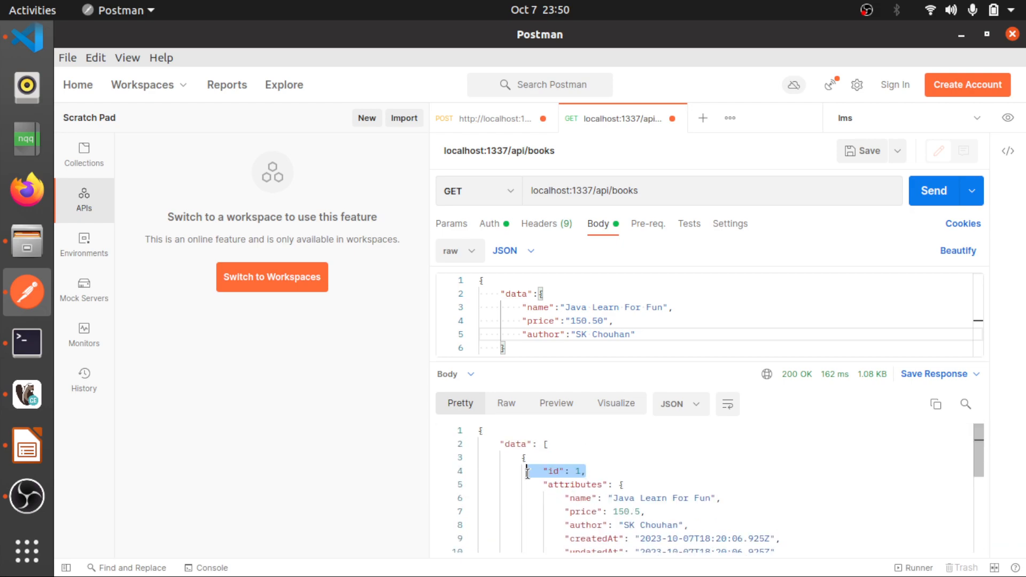
# Send a DELETE request to localhost:1337/api/books/1 and review the returned book data
pyautogui.click(515, 197)
pyautogui.click(515, 197)
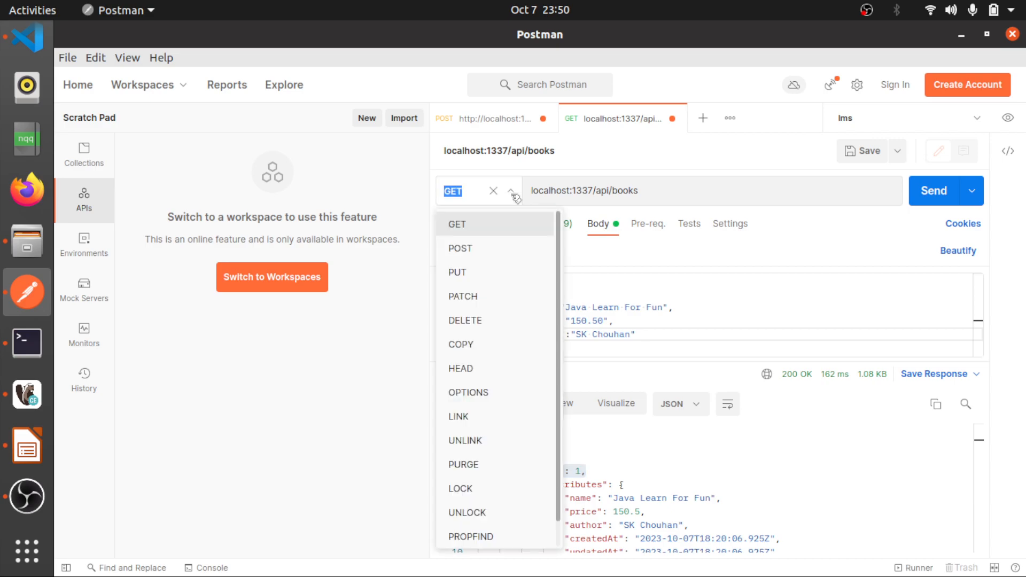
pyautogui.click(473, 321)
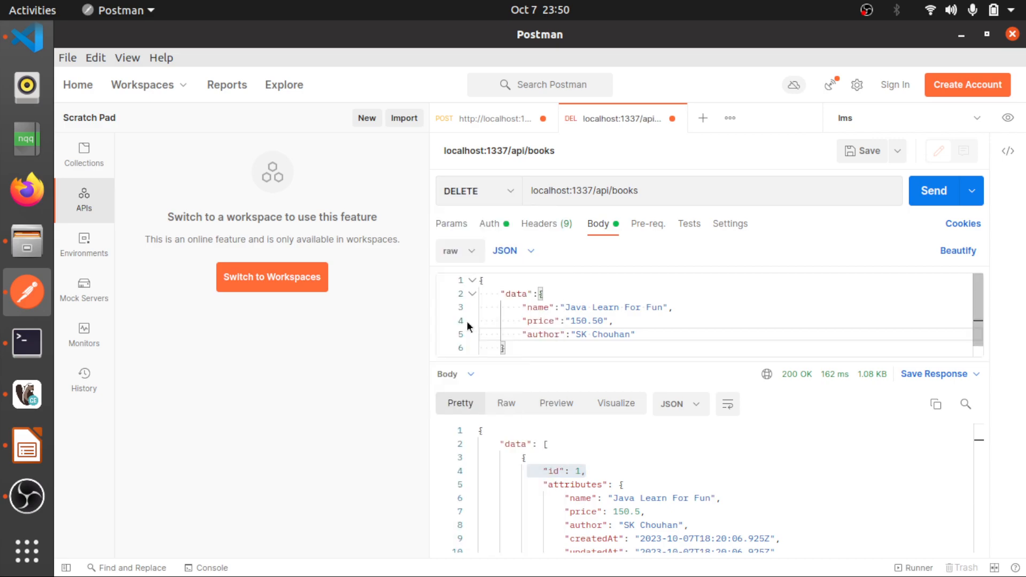
pyautogui.click(645, 190)
pyautogui.write('/1')
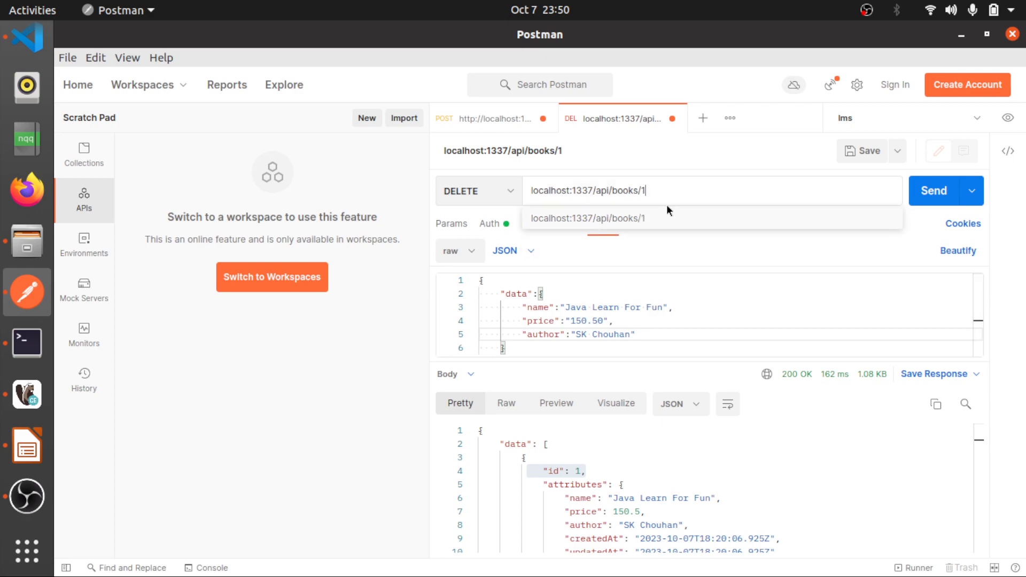
pyautogui.click(932, 191)
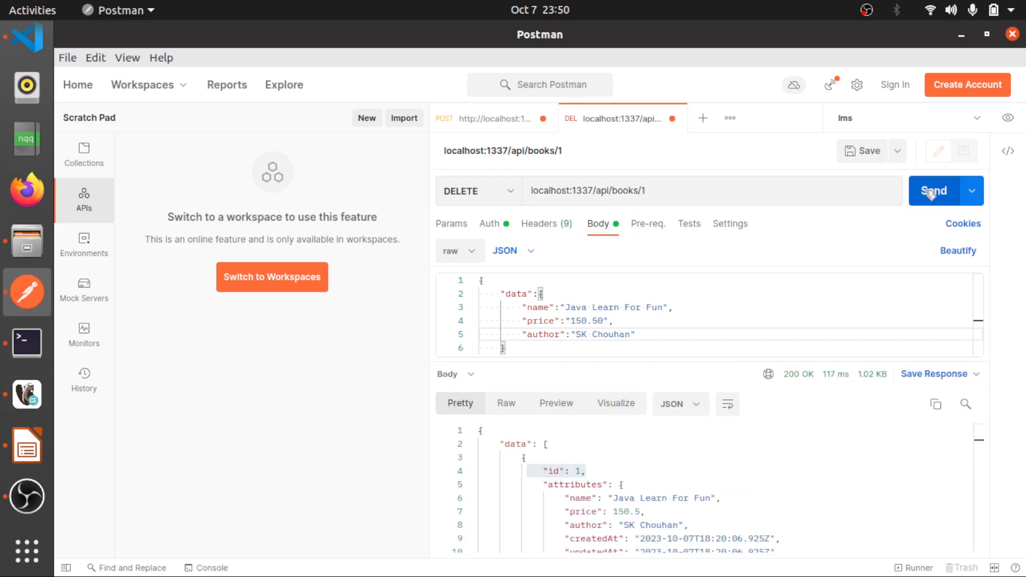
pyautogui.scroll(-2, 604, 495)
pyautogui.scroll(2, 604, 495)
pyautogui.scroll(-2, 604, 495)
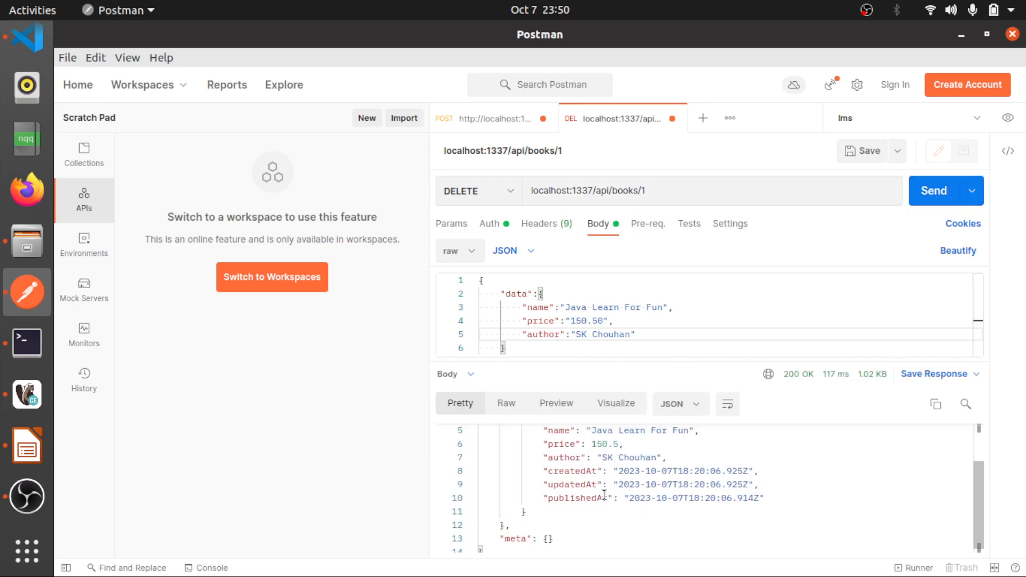
pyautogui.scroll(2, 604, 495)
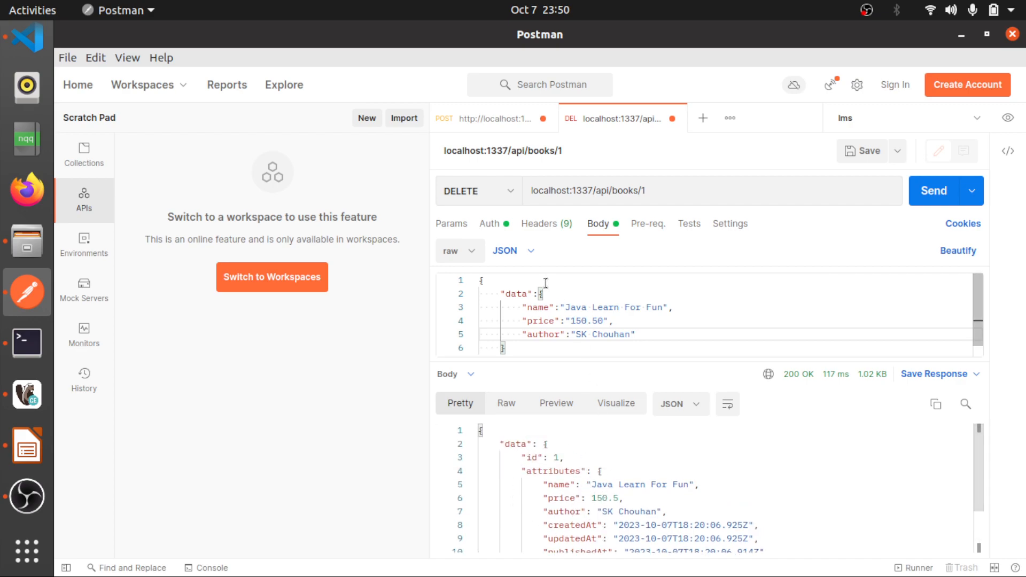
# Send a GET request to localhost:1337/api/books/1 and check the response for the deleted book
pyautogui.click(512, 196)
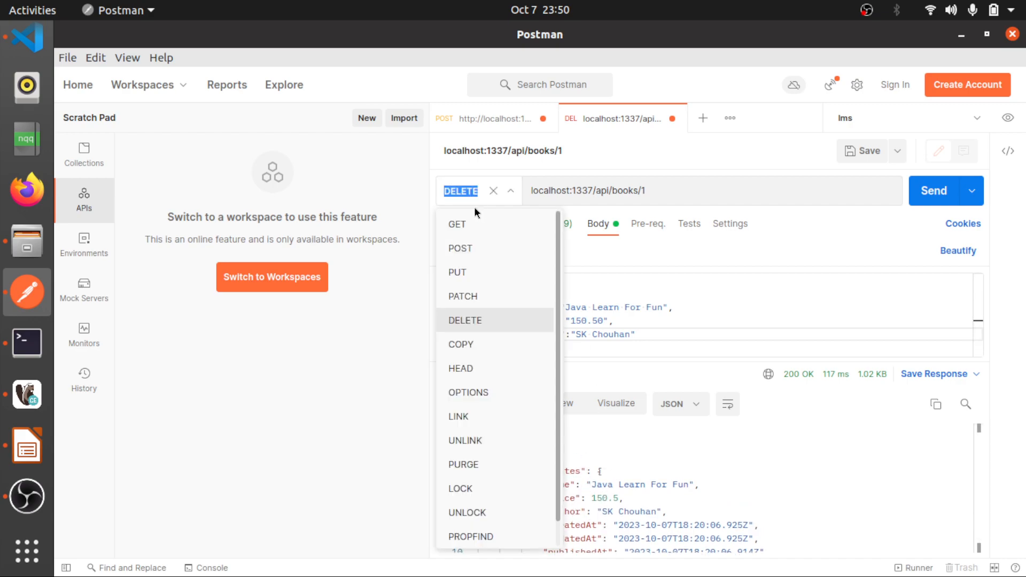
pyautogui.click(461, 225)
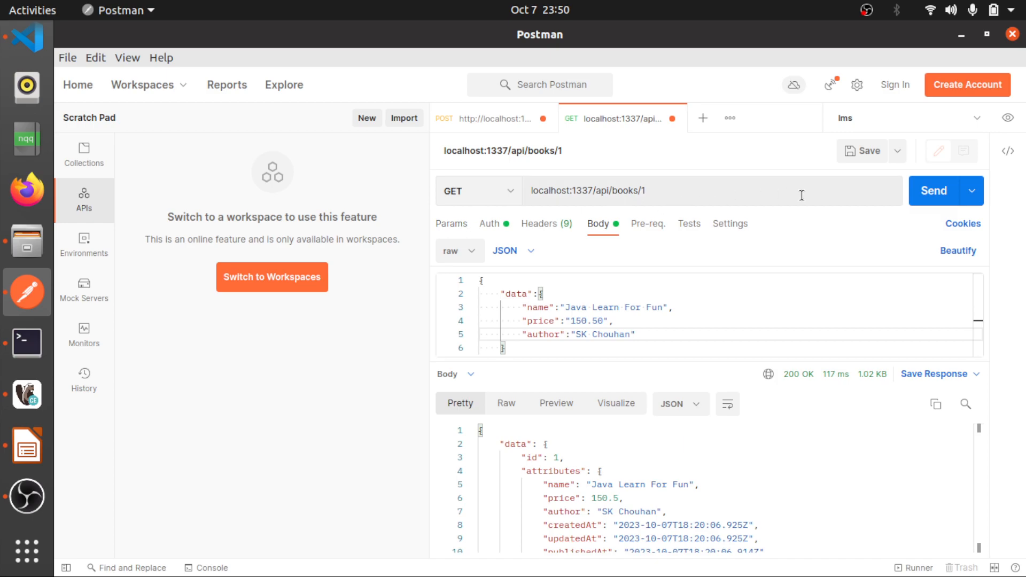
pyautogui.click(926, 194)
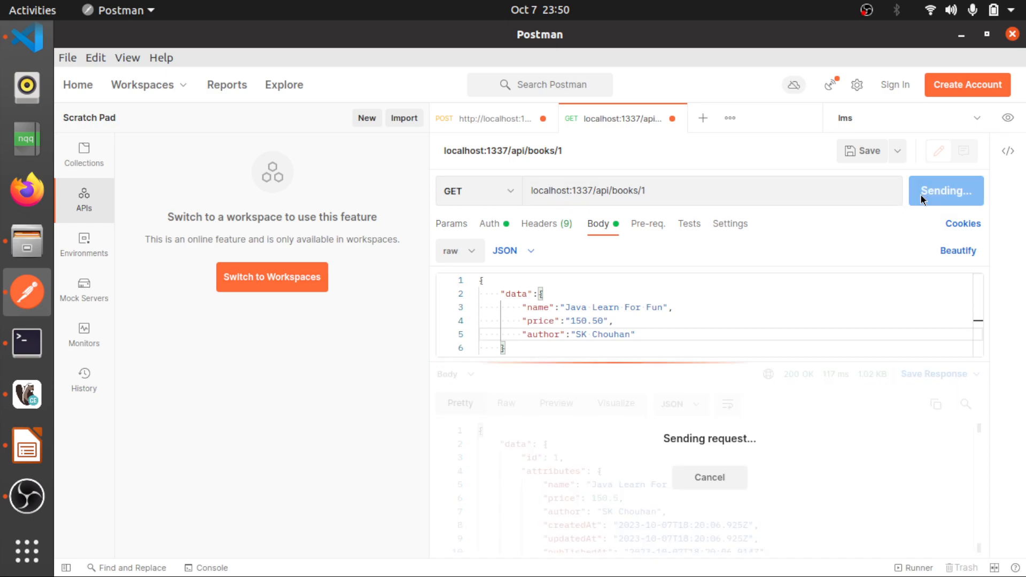
pyautogui.moveTo(663, 484); pyautogui.dragTo(514, 483)
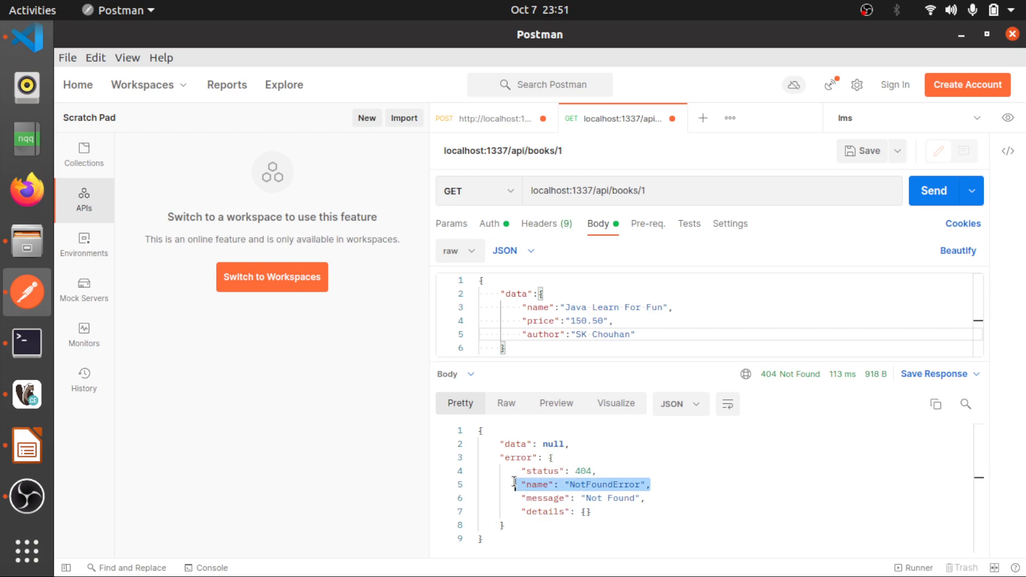
# Change the request URL back to localhost:1337/api/books, send it and examine the data array and pagination details
pyautogui.click(662, 195)
pyautogui.press('BackSpace')
pyautogui.press('BackSpace')
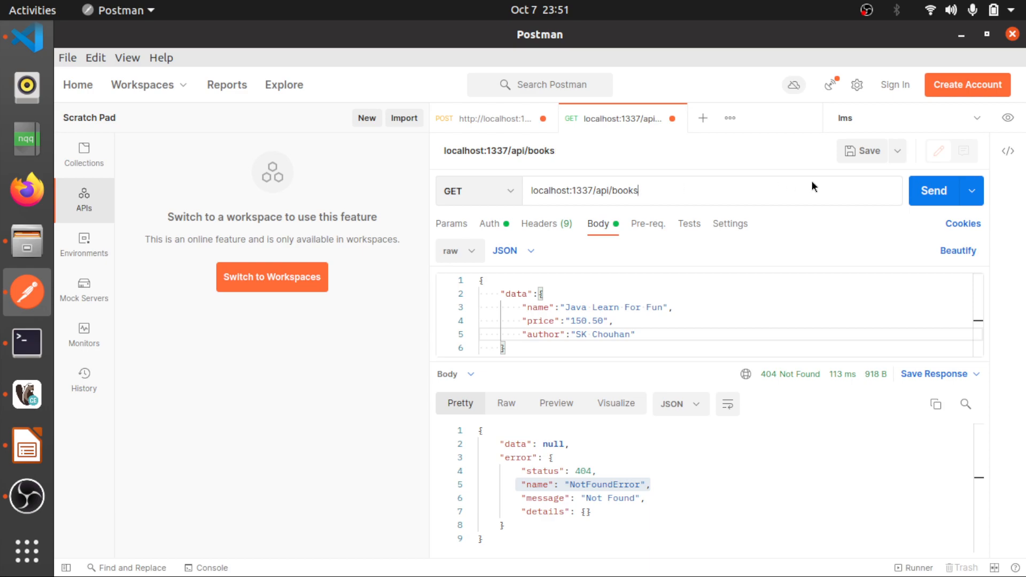
pyautogui.click(937, 194)
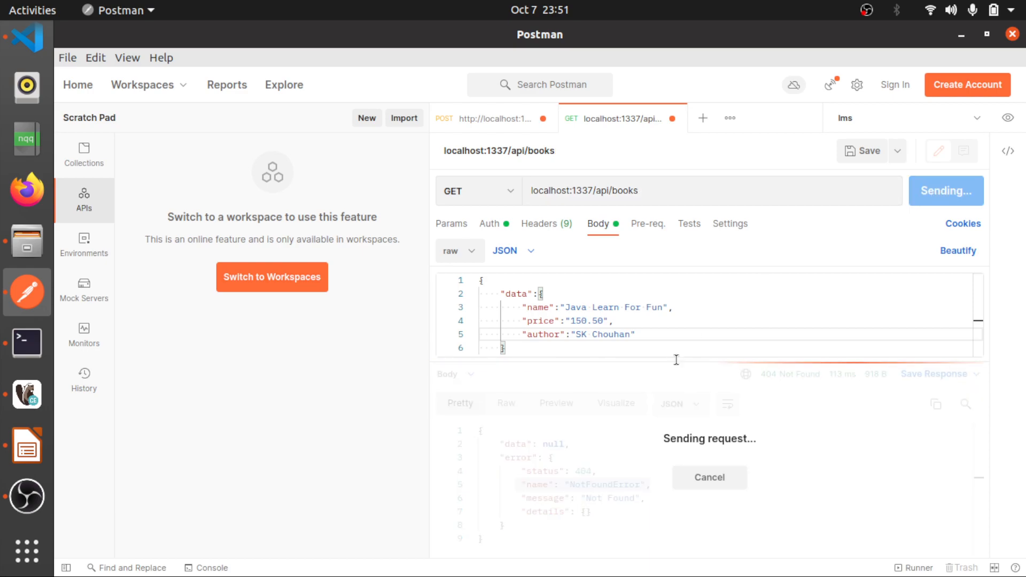
pyautogui.moveTo(570, 445); pyautogui.dragTo(478, 444)
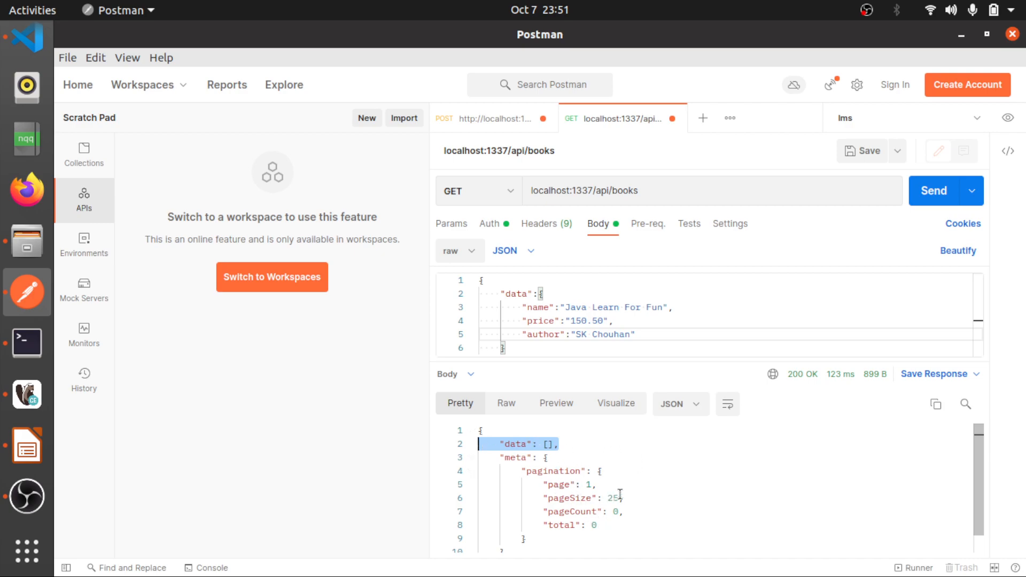
pyautogui.moveTo(511, 471); pyautogui.dragTo(553, 535)
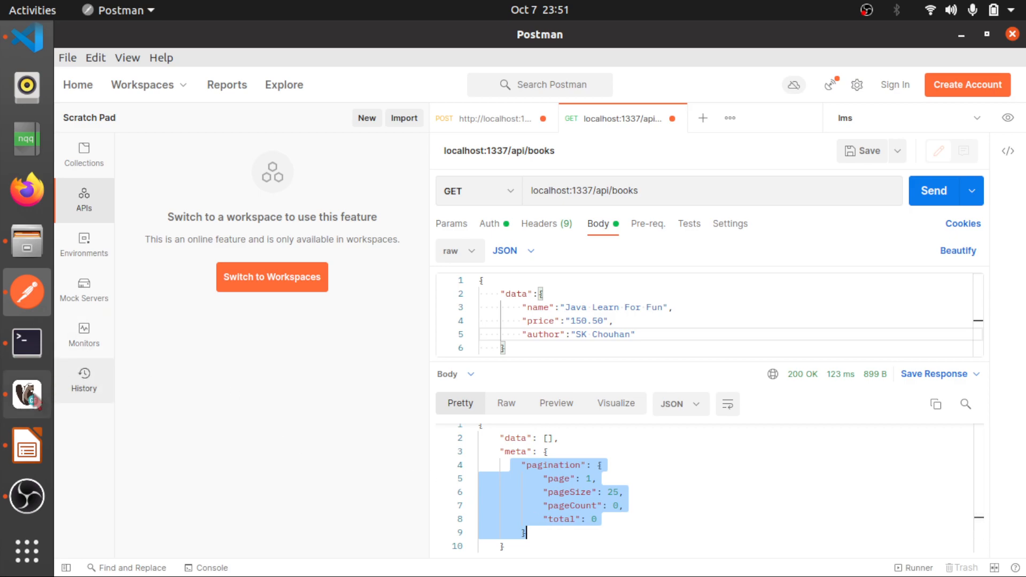
# Switch to Visual Studio Code and expand the project's src folder and the api folder inside it
pyautogui.scroll(-1, 23, 360)
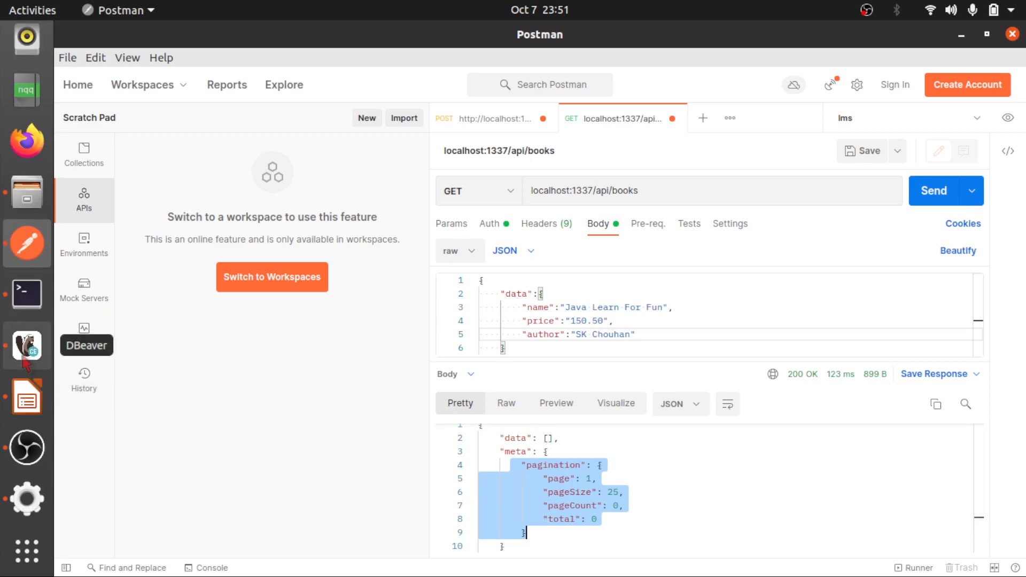
pyautogui.scroll(5, 24, 365)
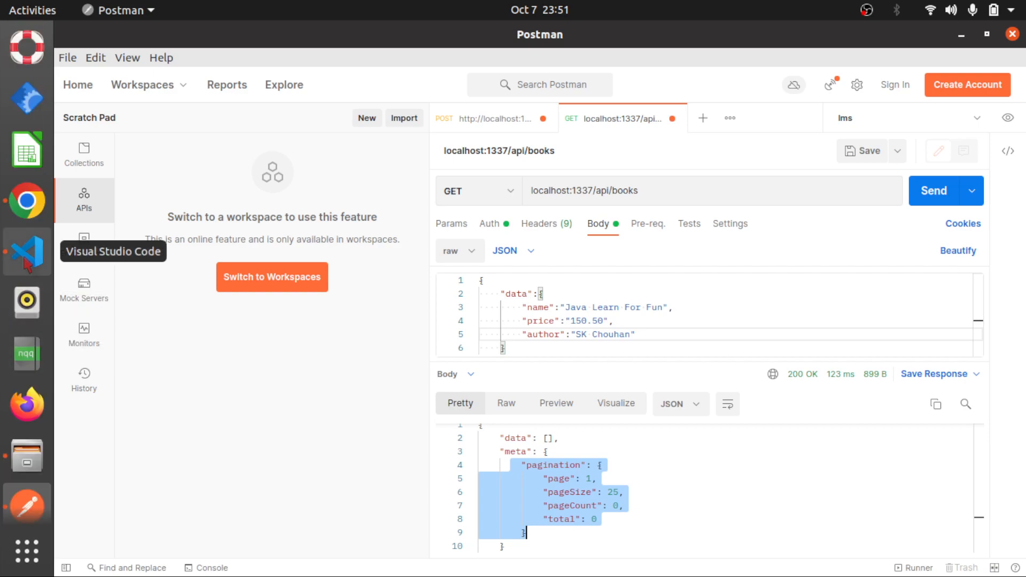
pyautogui.click(27, 254)
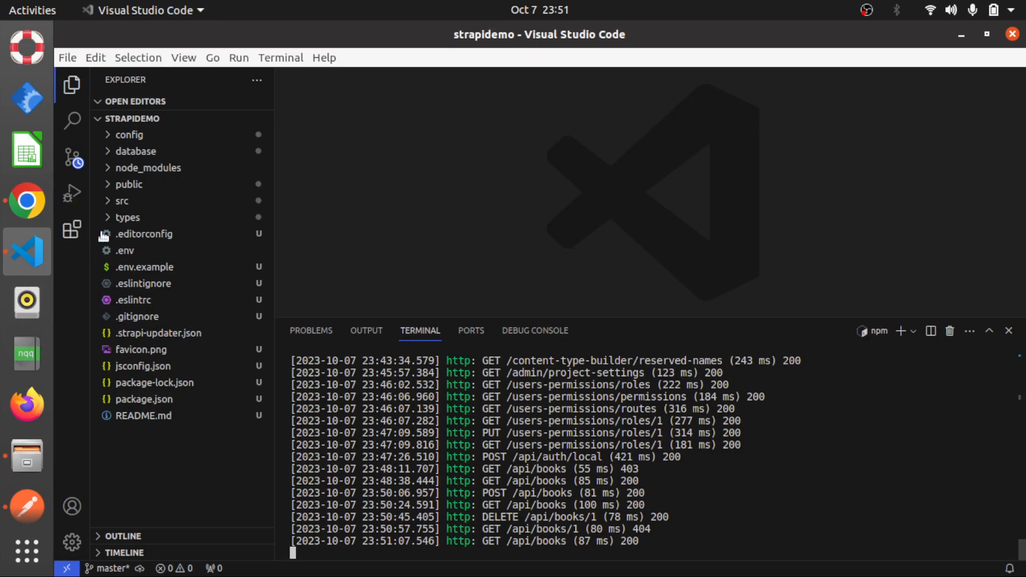
pyautogui.click(113, 202)
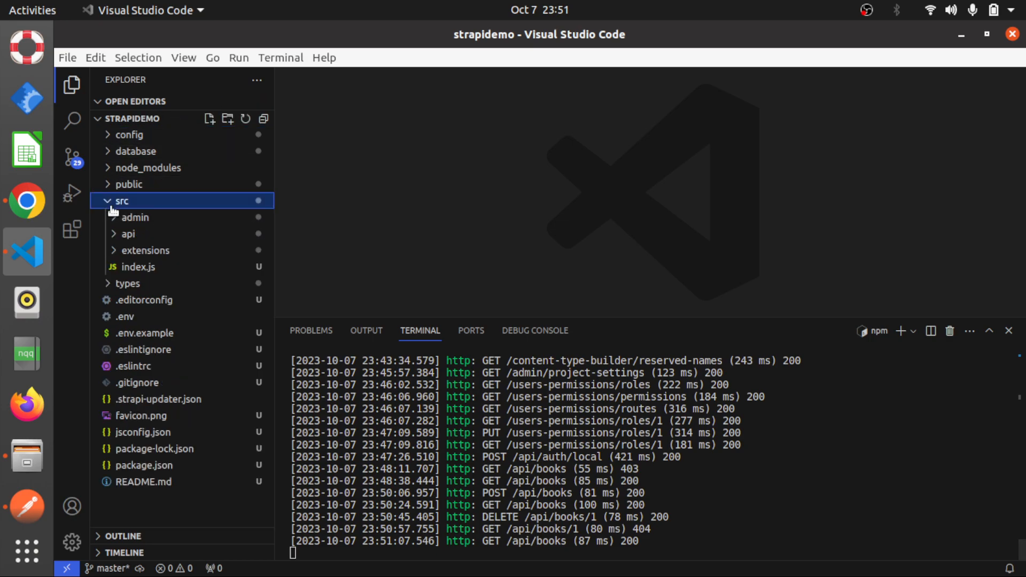
pyautogui.click(121, 234)
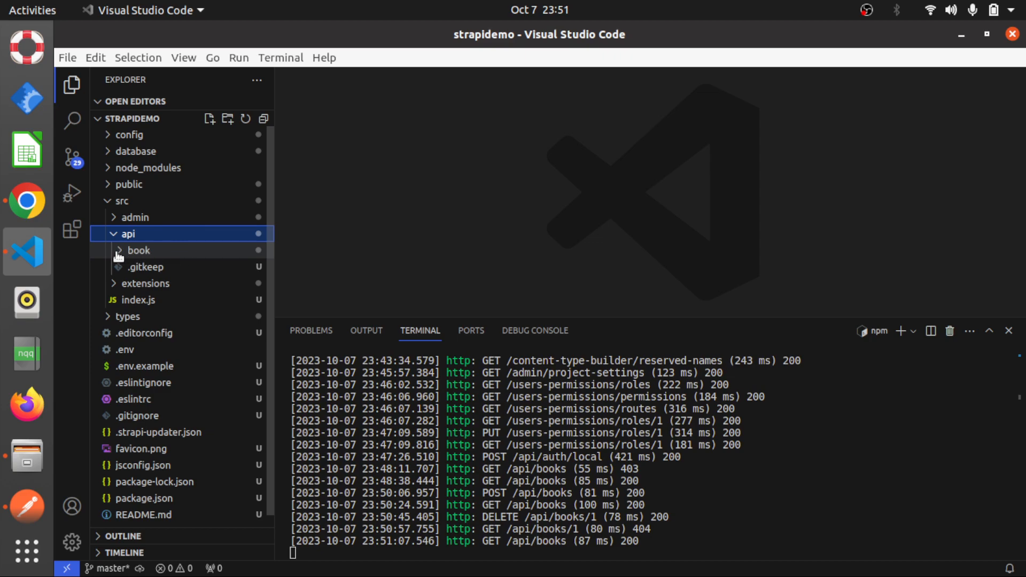
# Open book.js in the book API's controllers folder and examine the module.exports line that calls createCoreController
pyautogui.click(124, 252)
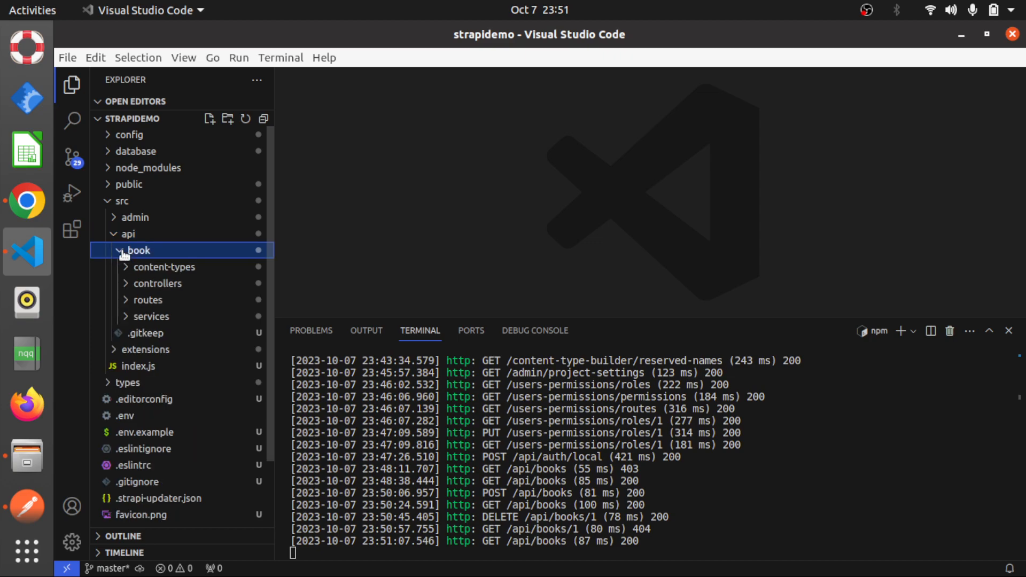
pyautogui.click(133, 284)
pyautogui.click(158, 302)
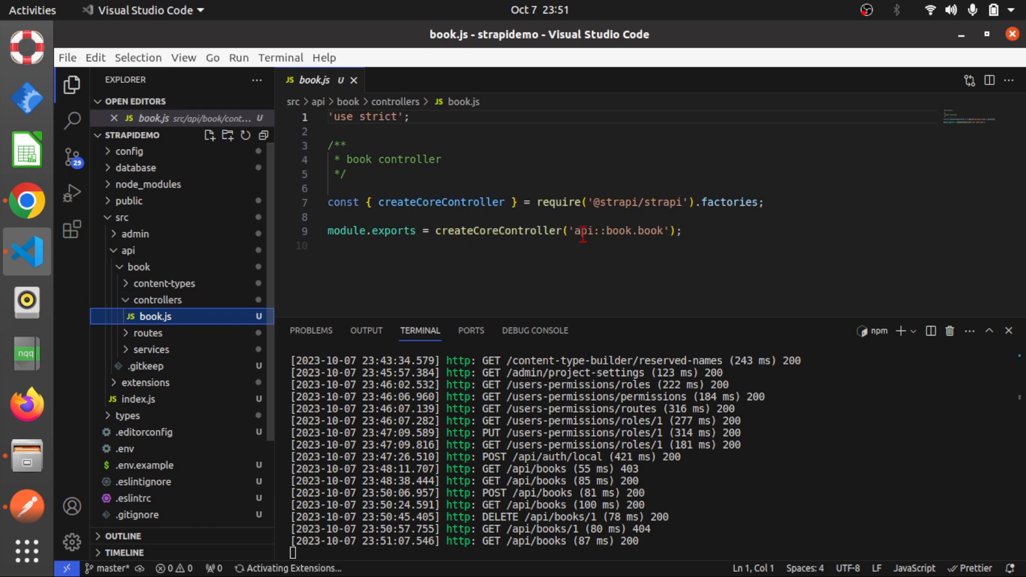
pyautogui.moveTo(683, 231); pyautogui.dragTo(399, 221)
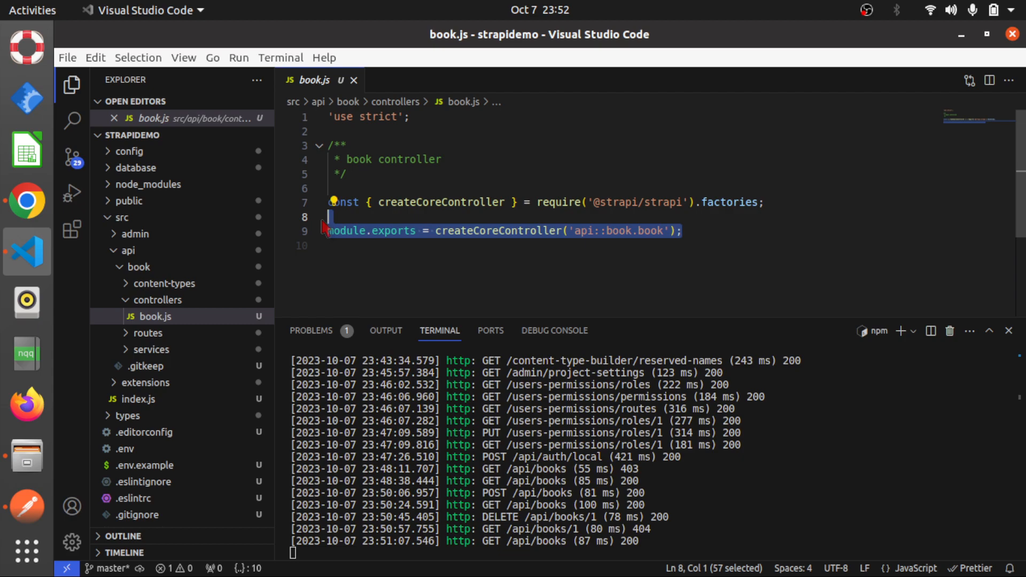
pyautogui.click(464, 259)
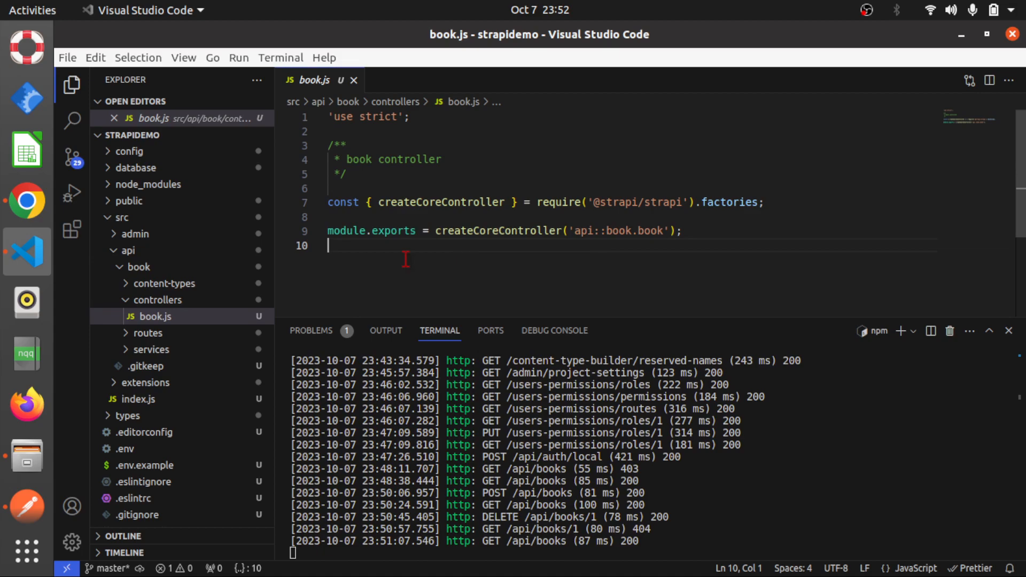
# Open book.js in the book API's services folder and review its createCoreService export
pyautogui.click(158, 350)
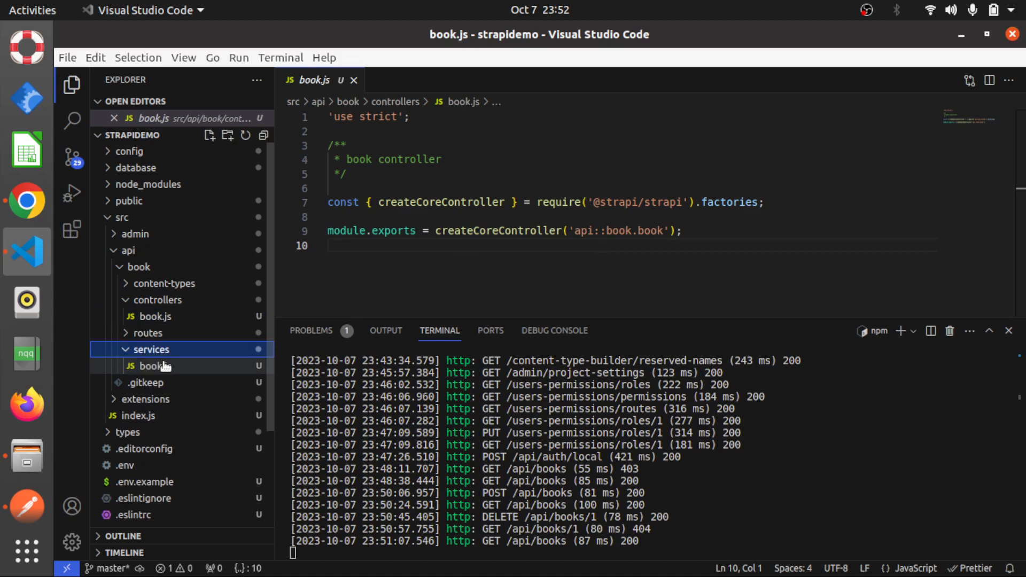
pyautogui.doubleClick(165, 366)
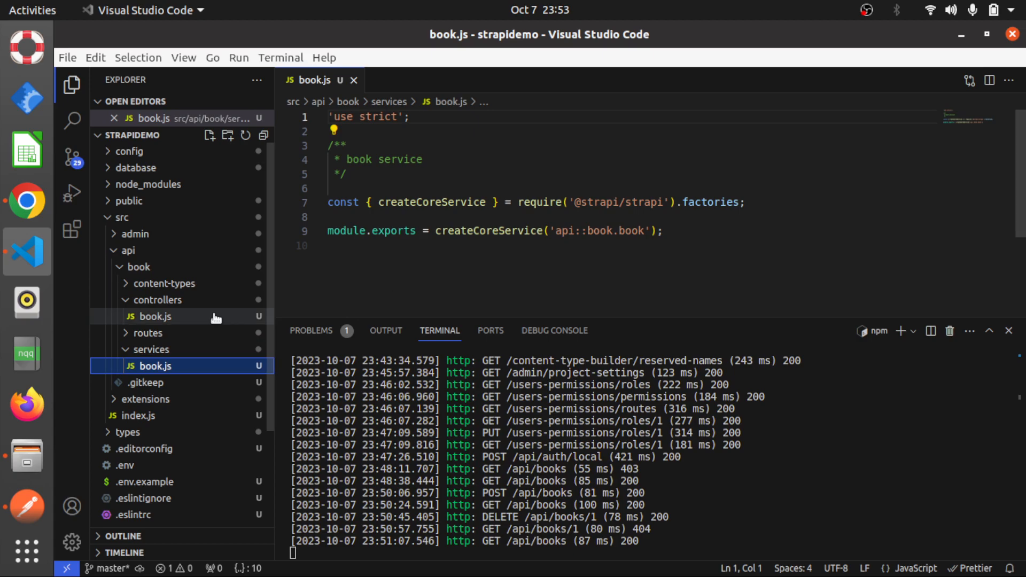
pyautogui.scroll(-5, 22, 371)
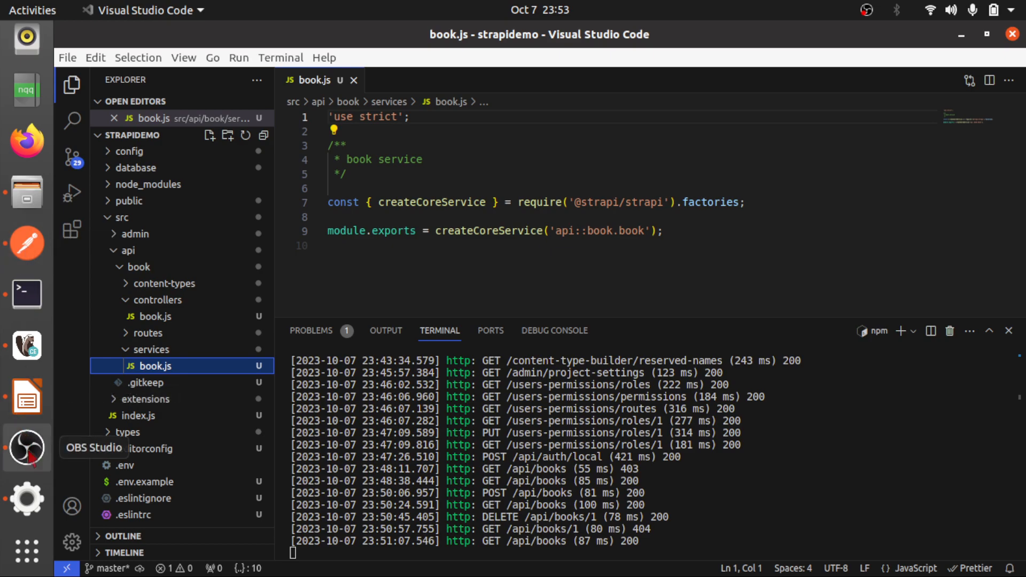
pyautogui.scroll(5, 25, 241)
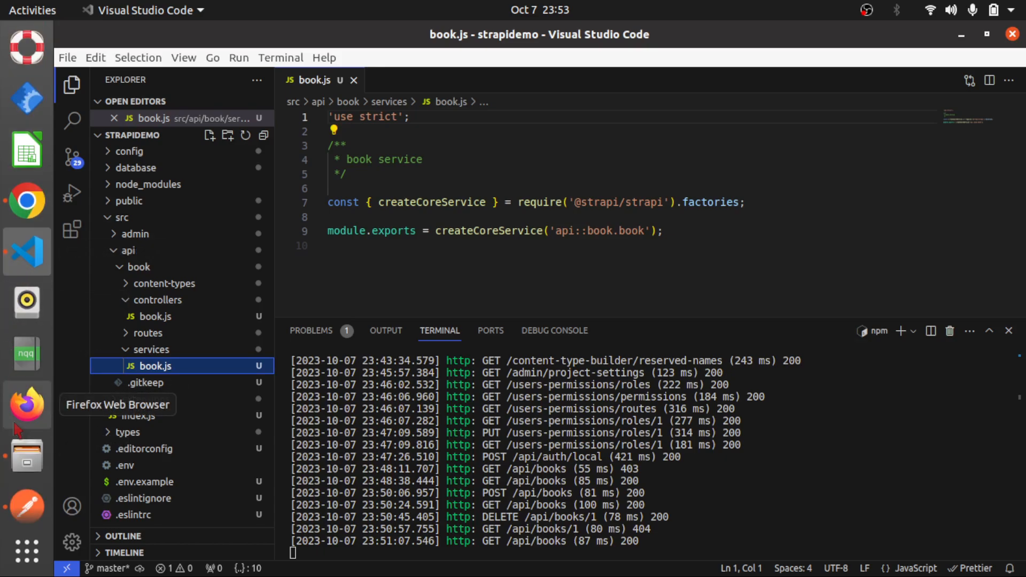
pyautogui.scroll(-5, 27, 457)
pyautogui.click(28, 455)
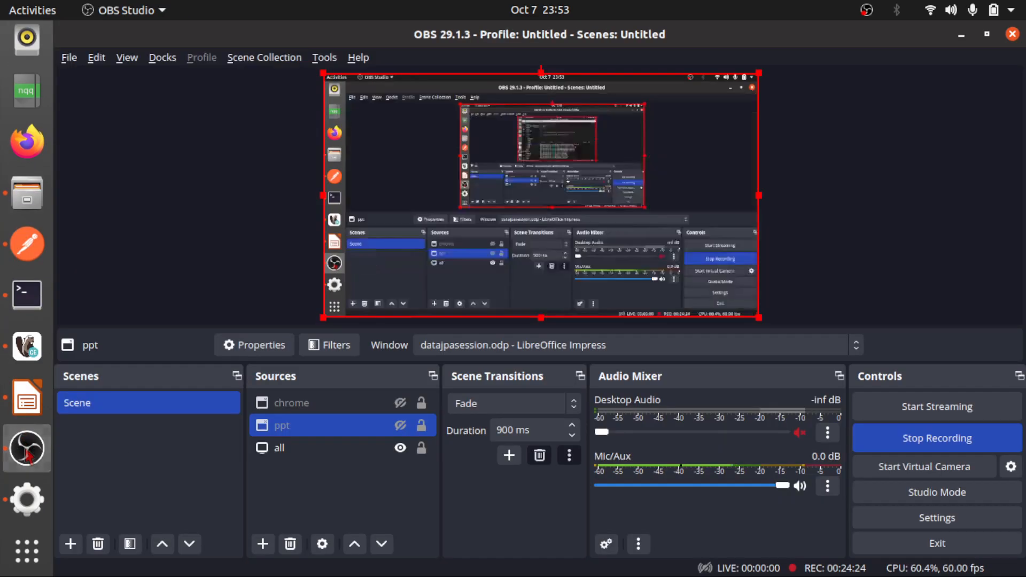